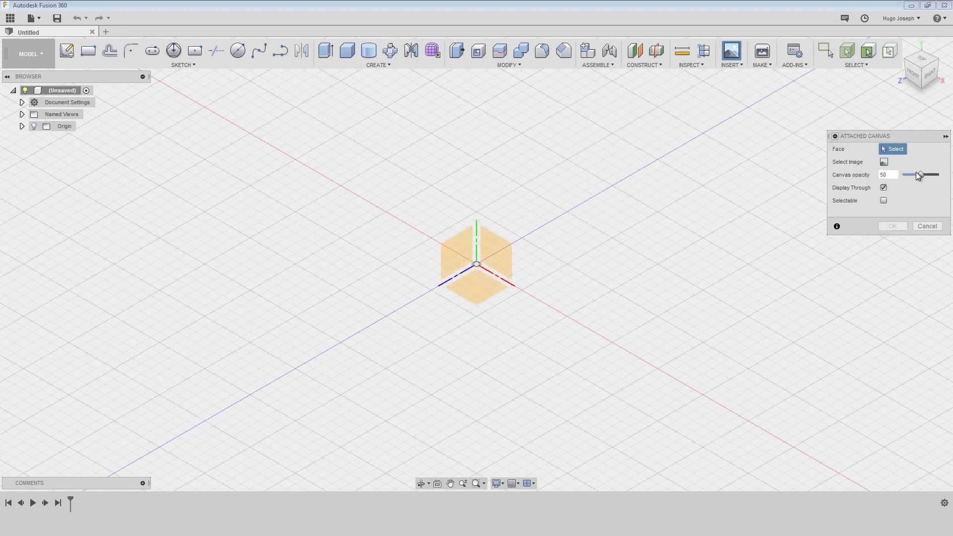
Attach snescontroller.jpg as a canvas on the XZ plane and rotate it about Z to align with the axes
click(884, 162)
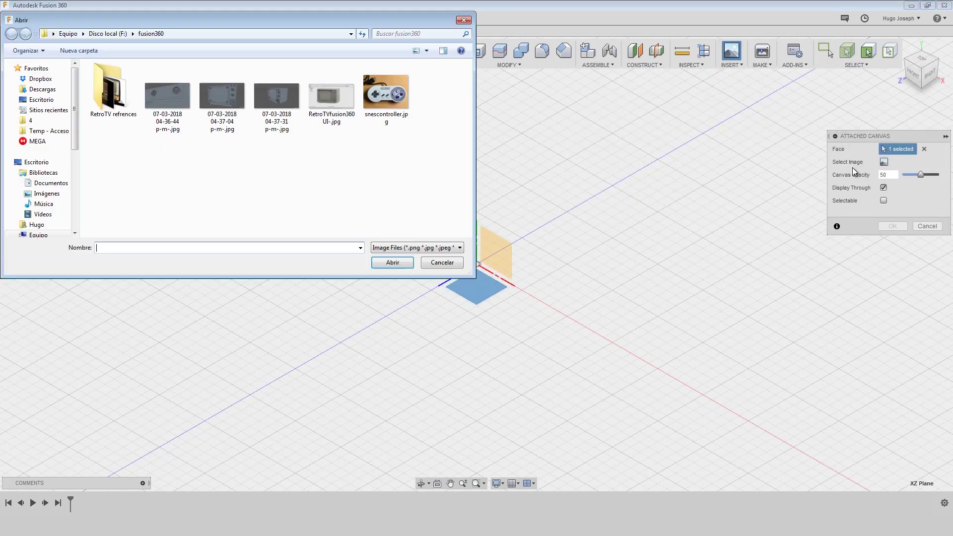
click(396, 262)
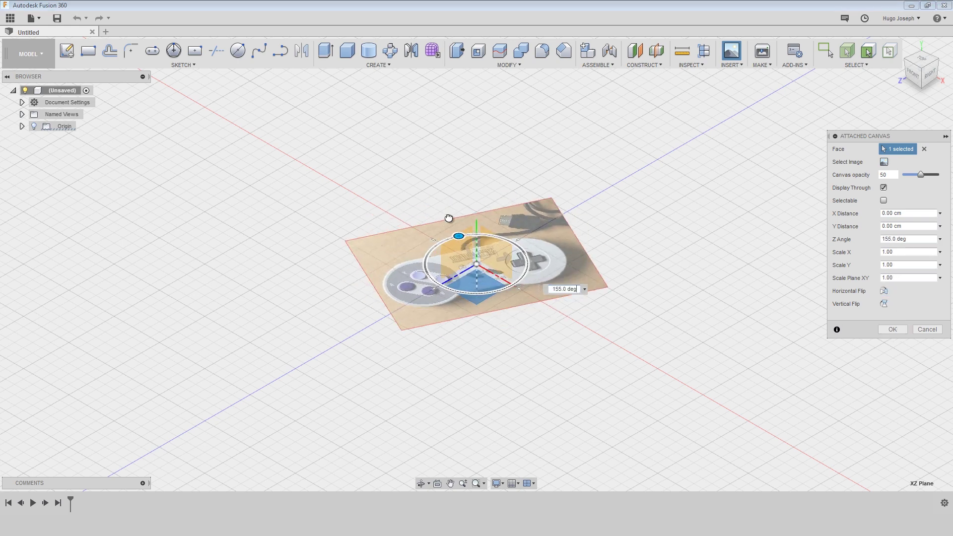
key(Return)
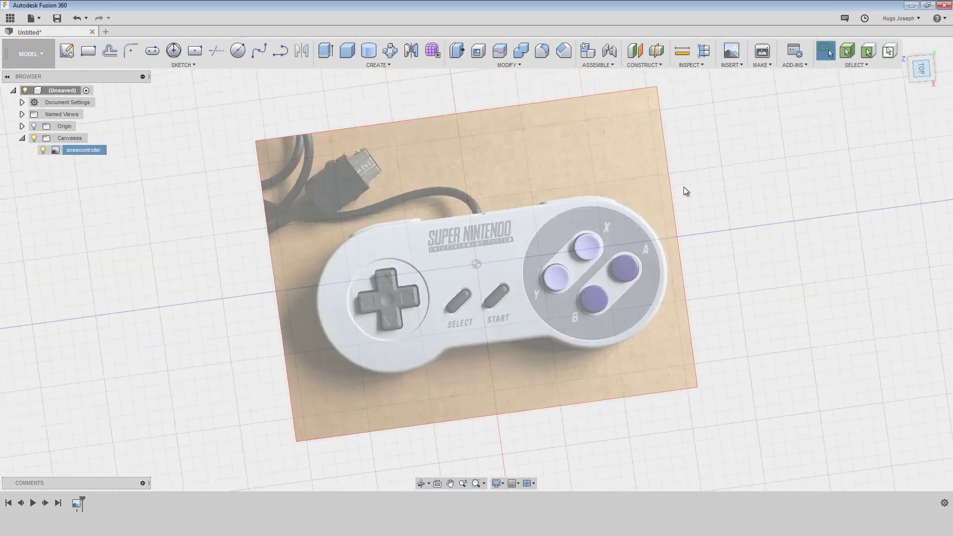
scroll(668, 265, up, 2)
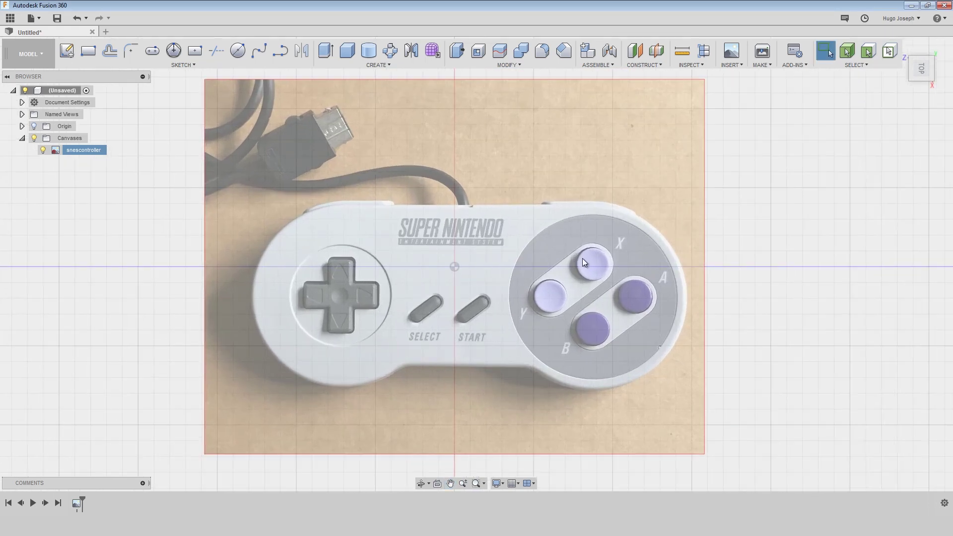
Trace the controller outline on the canvas plane with splines and straight lines, and adjust the spline handle at the D-pad end's tip
click(279, 52)
click(412, 313)
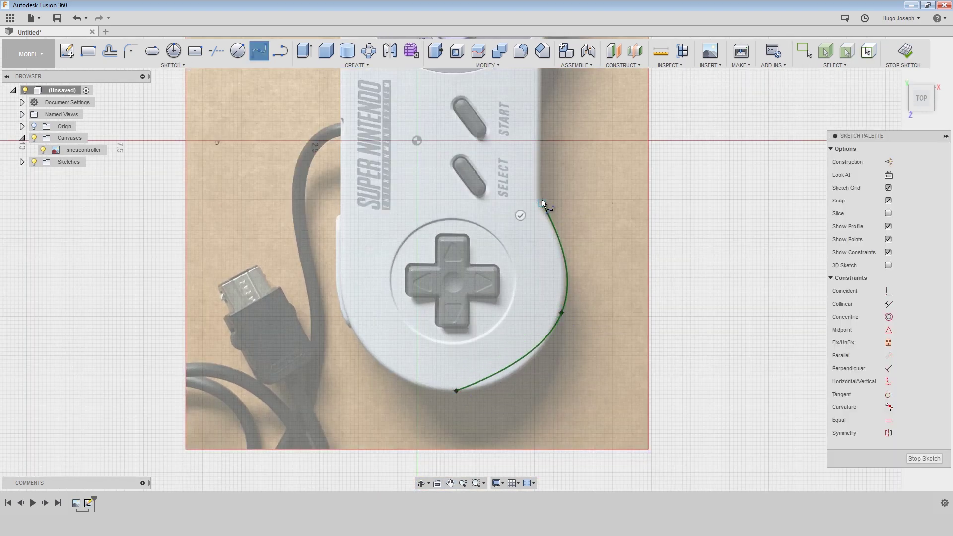
key(l)
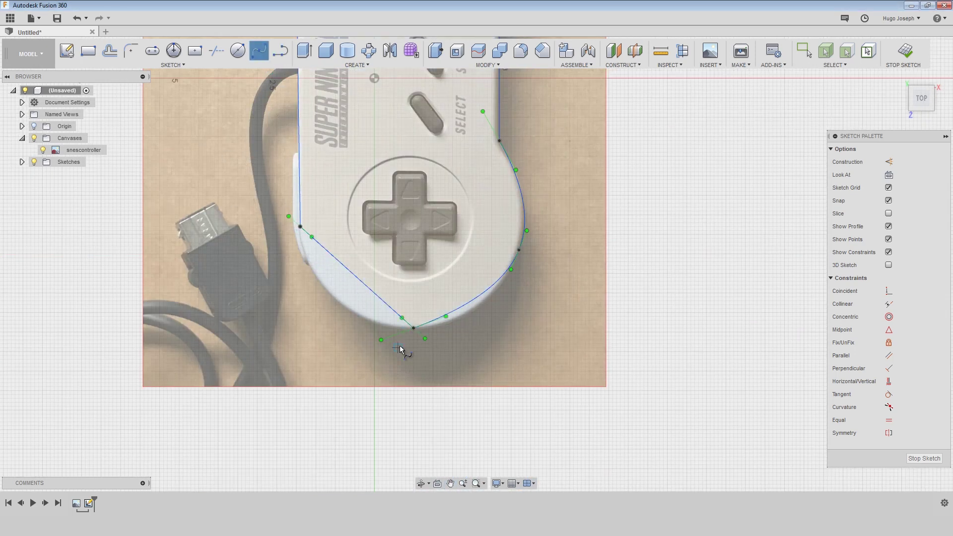
key(Escape)
drag(424, 338, 433, 326)
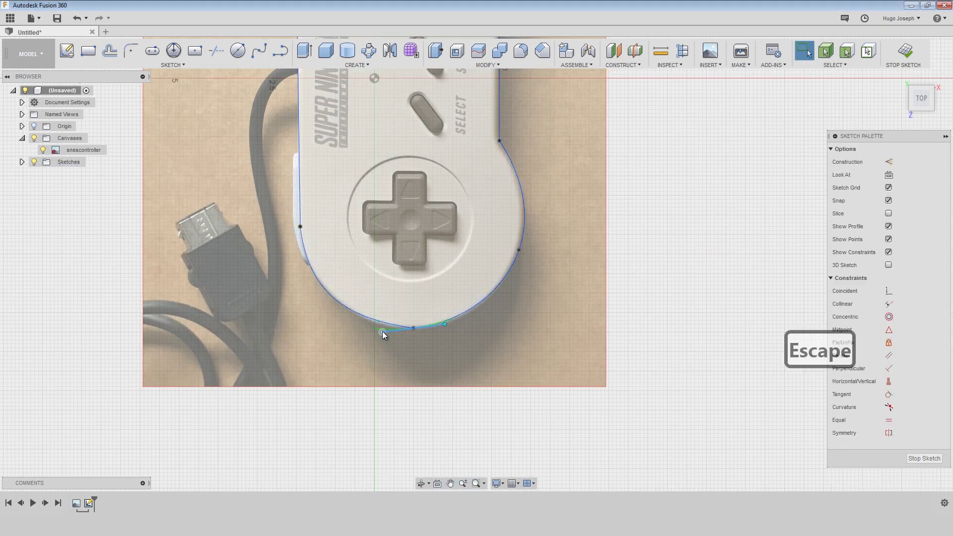
Reshape the outline's spline at the A/B/X/Y button end by adjusting its handles on both sides of the tip
scroll(388, 325, up, 5)
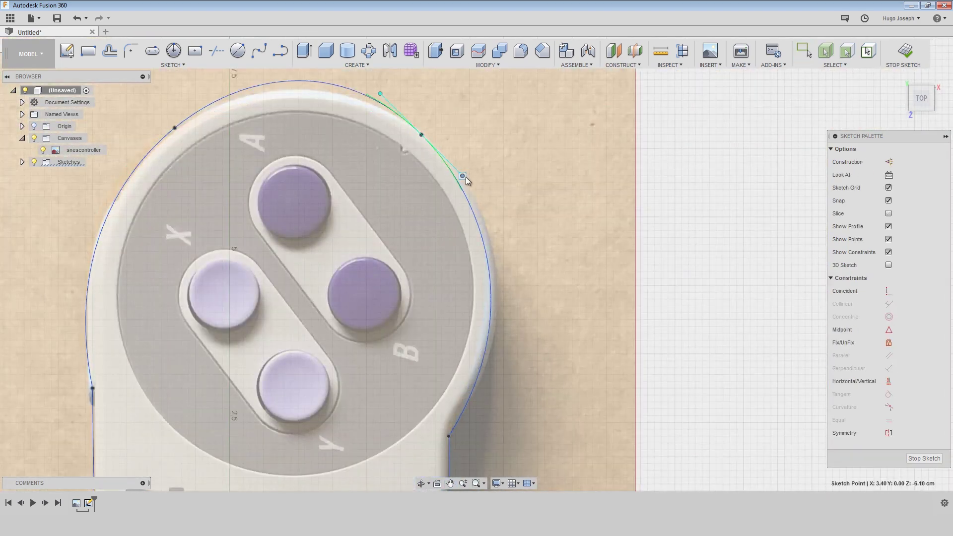
scroll(465, 177, up, 2)
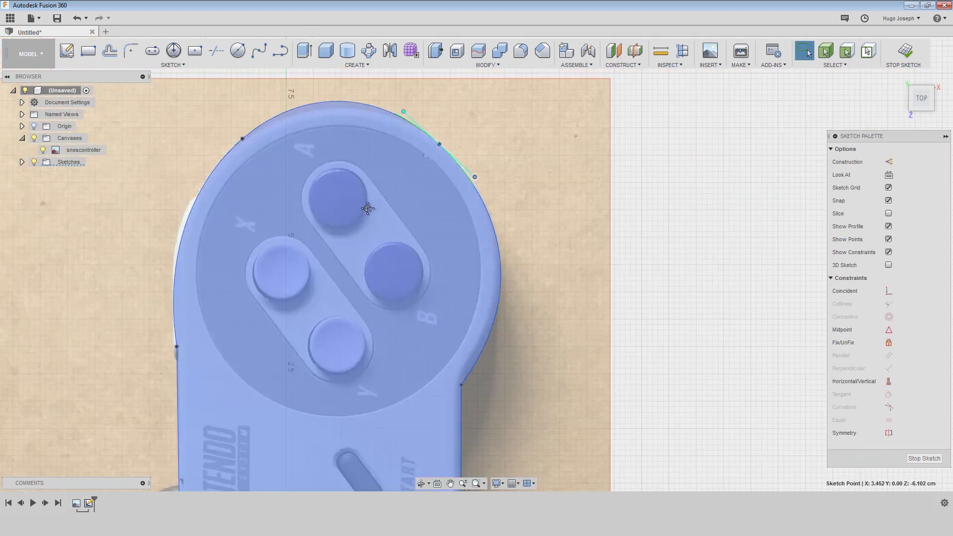
scroll(355, 250, up, 5)
scroll(364, 311, down, 2)
drag(354, 264, 338, 266)
scroll(338, 267, down, 2)
middle_drag(338, 267, 504, 174)
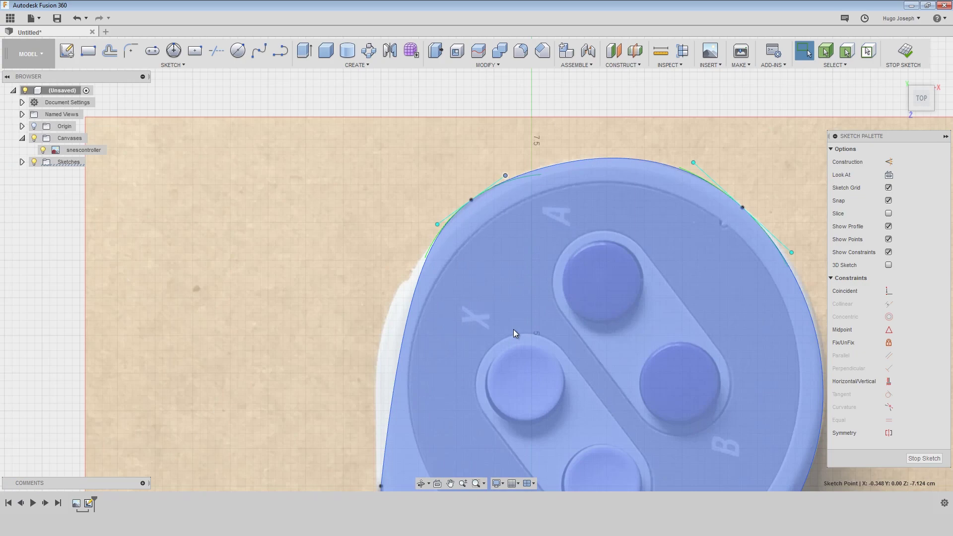
Refine the spline handles on the X button side so the outline follows the controller's rounded edge
middle_drag(514, 330, 509, 183)
drag(384, 246, 380, 245)
middle_drag(377, 272, 346, 414)
scroll(436, 207, up, 3)
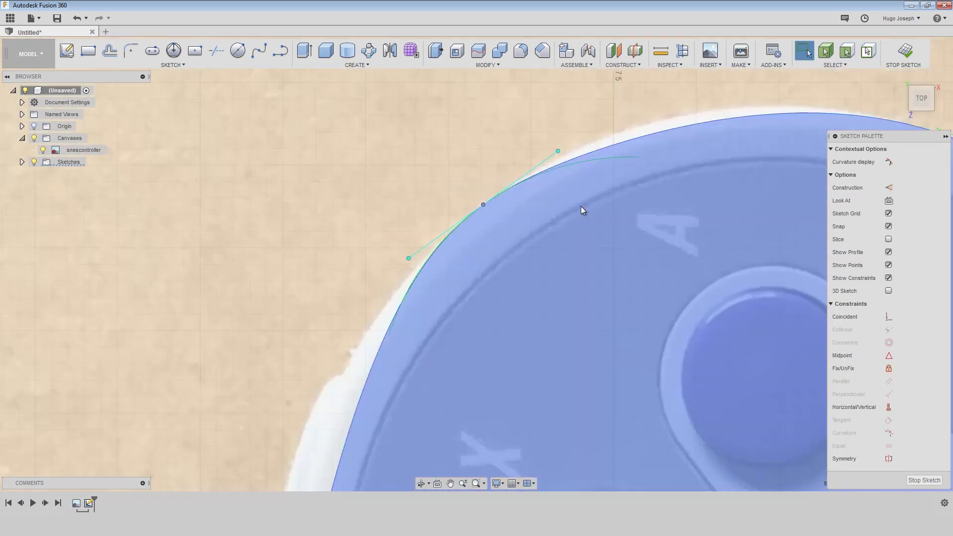
scroll(583, 210, down, 2)
middle_drag(582, 210, 368, 276)
drag(351, 239, 349, 235)
scroll(349, 236, down, 1)
middle_drag(349, 236, 436, 122)
drag(308, 371, 305, 368)
Fine-tune the spline handles around the A button end's tip to match the controller edge in the picture
scroll(306, 369, down, 3)
scroll(398, 236, up, 4)
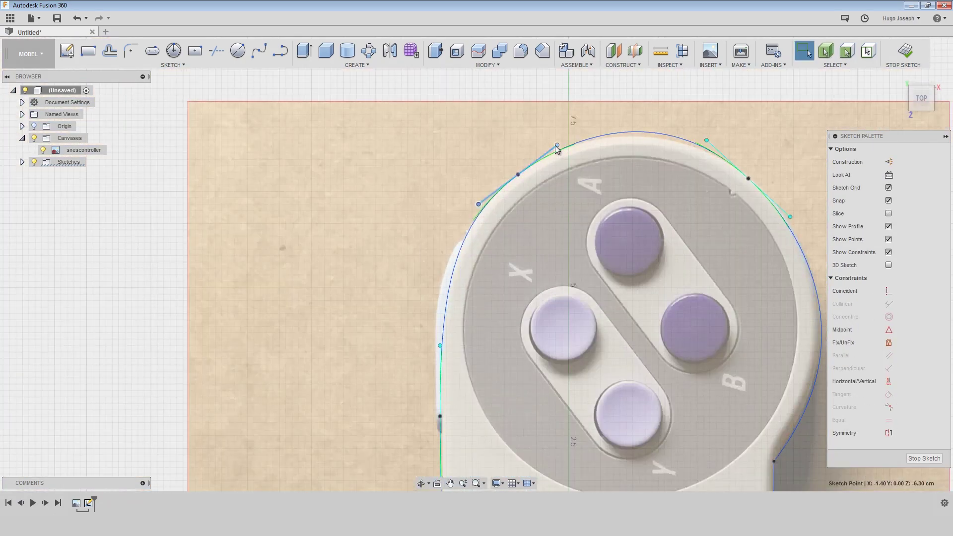
drag(554, 149, 552, 151)
scroll(434, 260, up, 3)
middle_drag(523, 155, 203, 322)
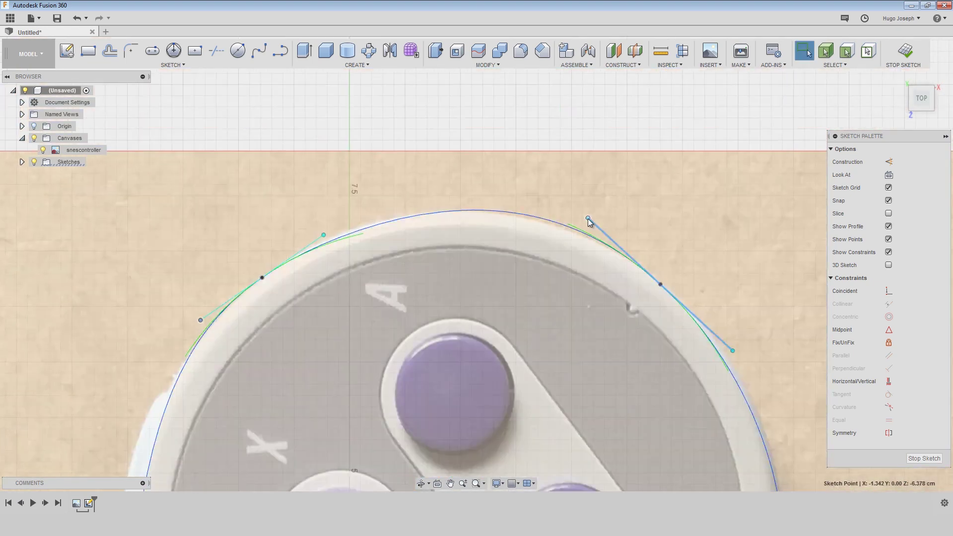
drag(589, 220, 592, 226)
Fillet the corners where the outline's straight lines meet the splines, using a 0.50 cm radius beside the D-pad
scroll(526, 310, down, 3)
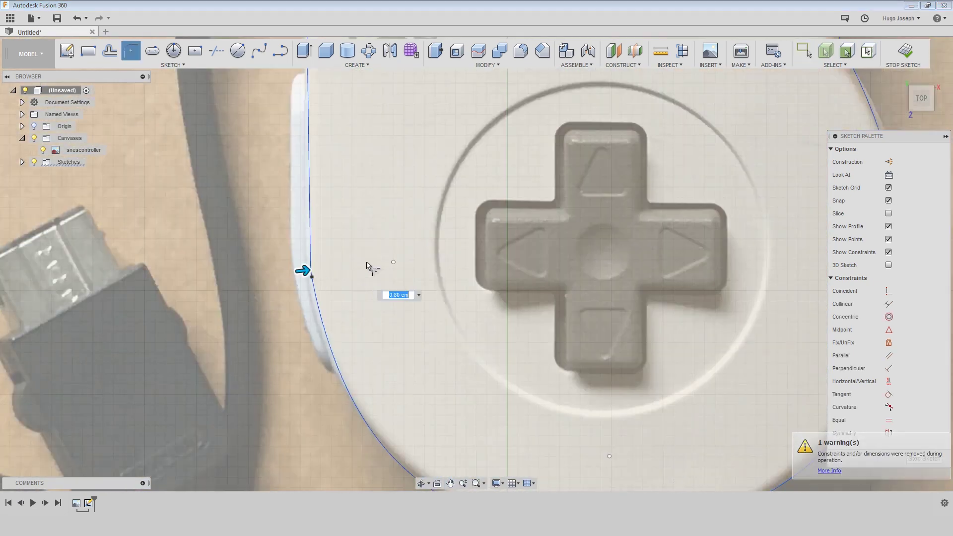
scroll(351, 271, down, 3)
scroll(361, 277, up, 3)
key(Escape)
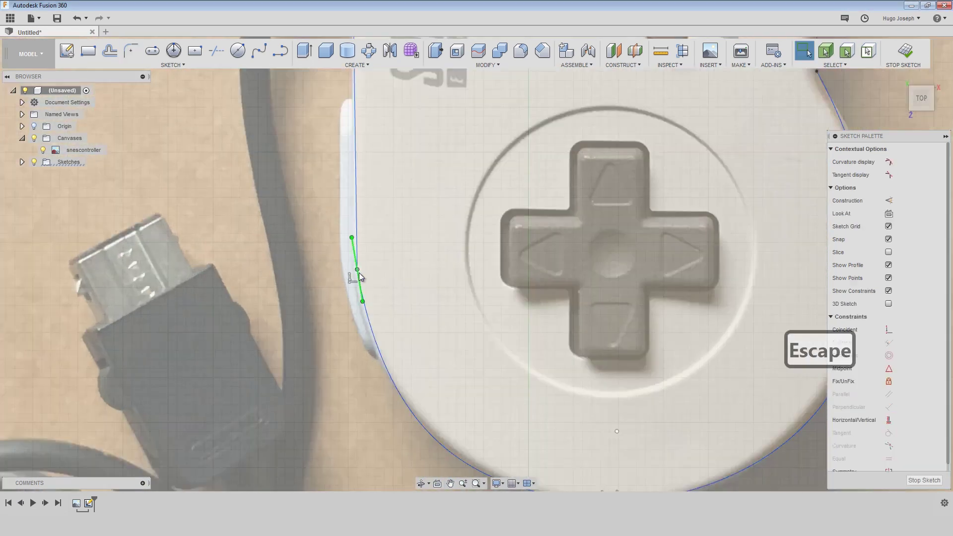
click(133, 49)
click(357, 278)
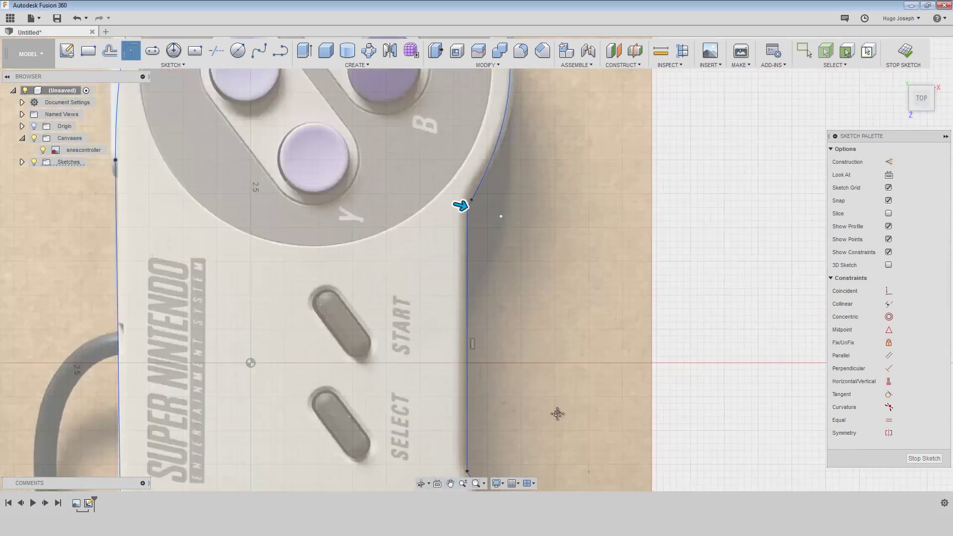
click(457, 263)
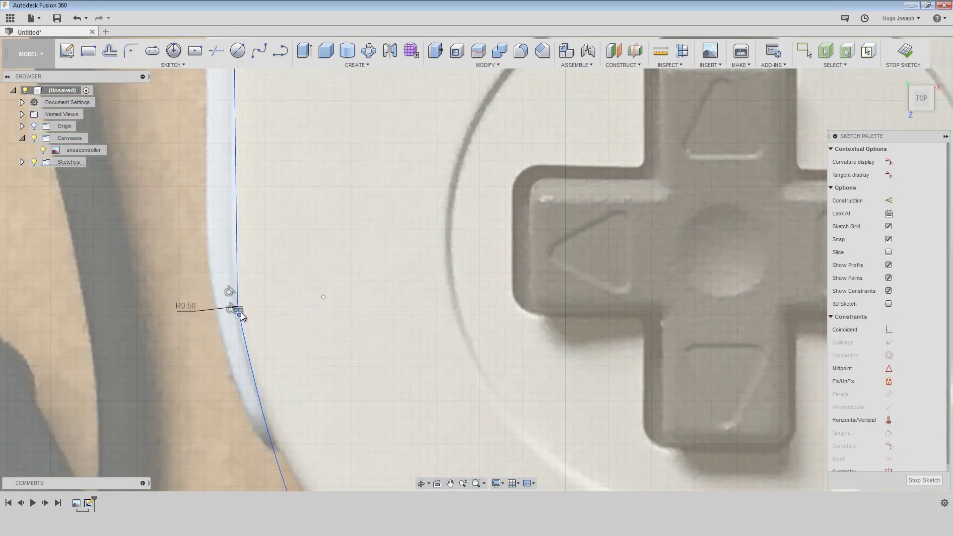
Undo the last edit to the outline at the D-pad end and finish the sketch
scroll(244, 308, down, 3)
key(ctrl+z)
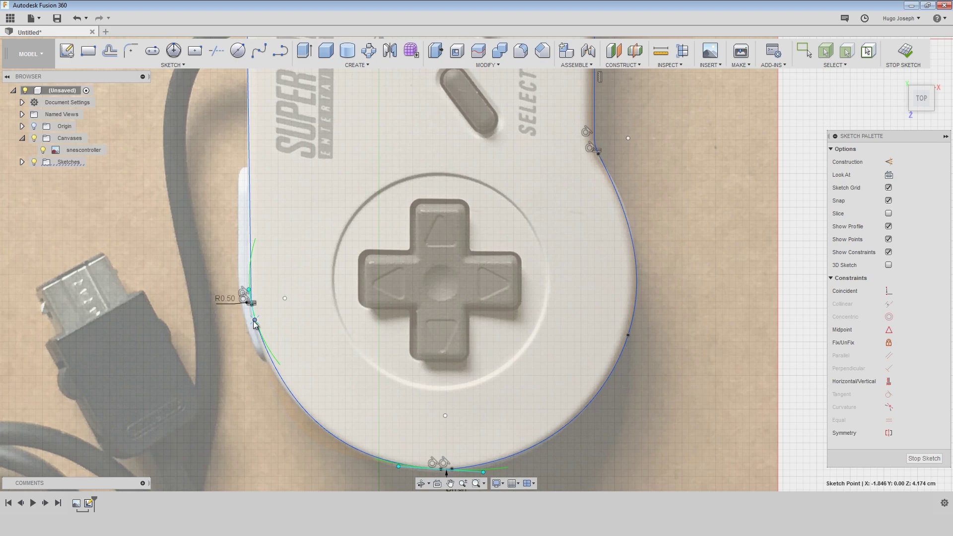
scroll(255, 324, down, 10)
key(Escape)
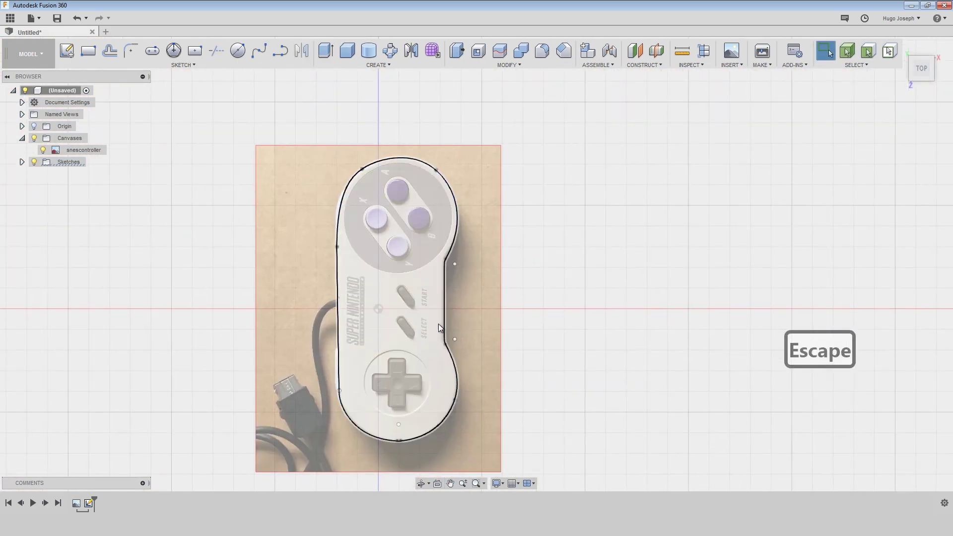
Extrude the controller outline profile upward into a solid body
shift+middle_drag(438, 323, 550, 329)
click(439, 320)
key(q)
shift+middle_drag(582, 297, 578, 254)
drag(387, 293, 386, 255)
shift+middle_drag(535, 250, 581, 224)
key(Return)
Place a cylinder 3.162 cm in diameter on the body's top face for the D-pad's circular recess
click(922, 70)
scroll(563, 308, up, 1)
middle_drag(558, 342, 603, 280)
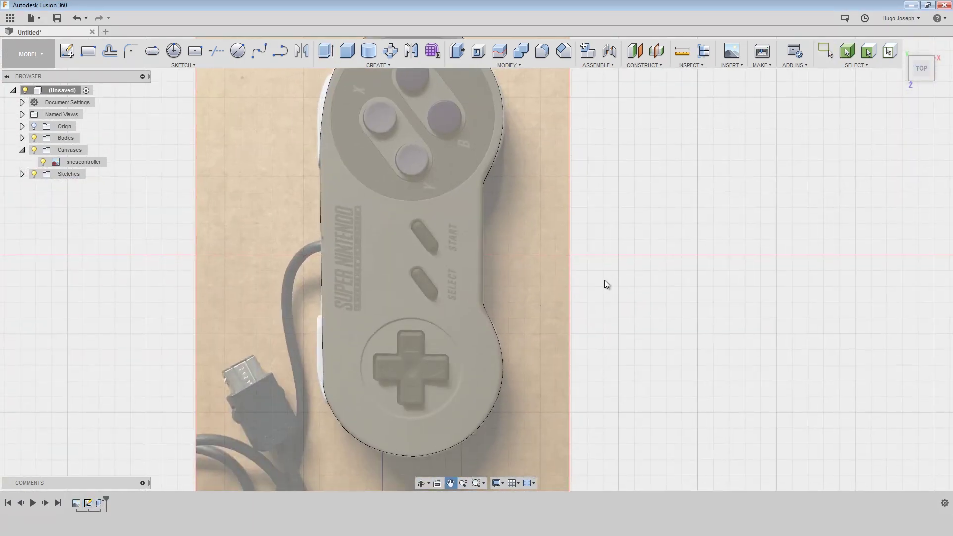
key(c)
click(413, 362)
scroll(412, 368, up, 3)
click(412, 368)
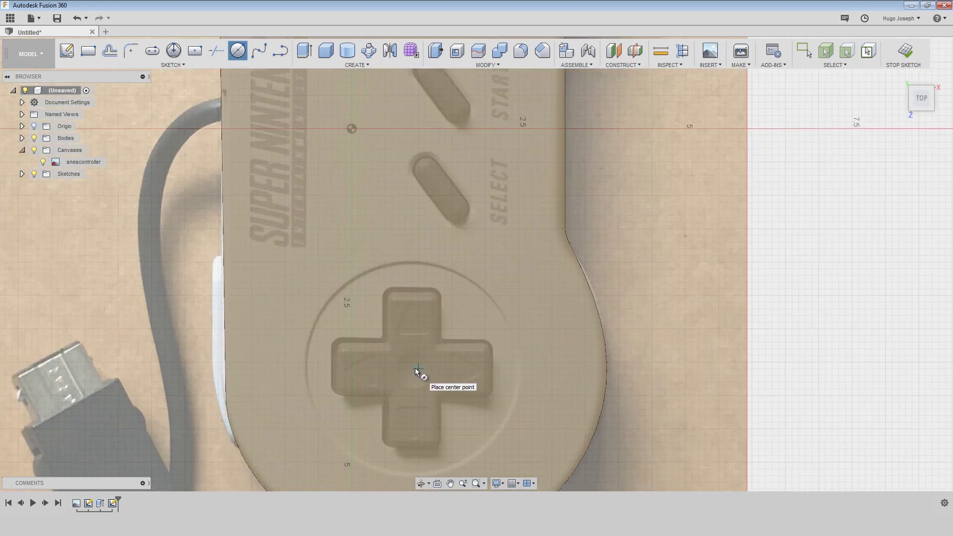
click(514, 403)
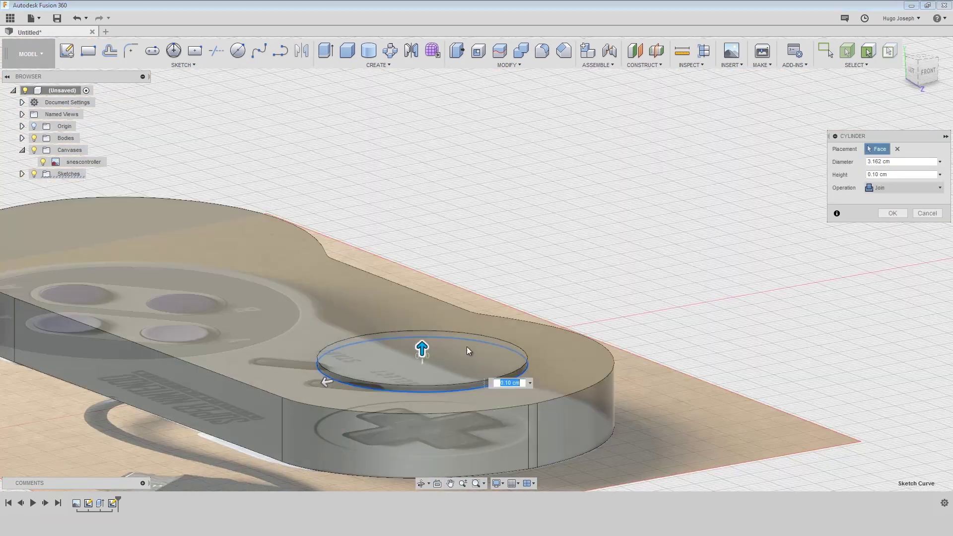
click(889, 226)
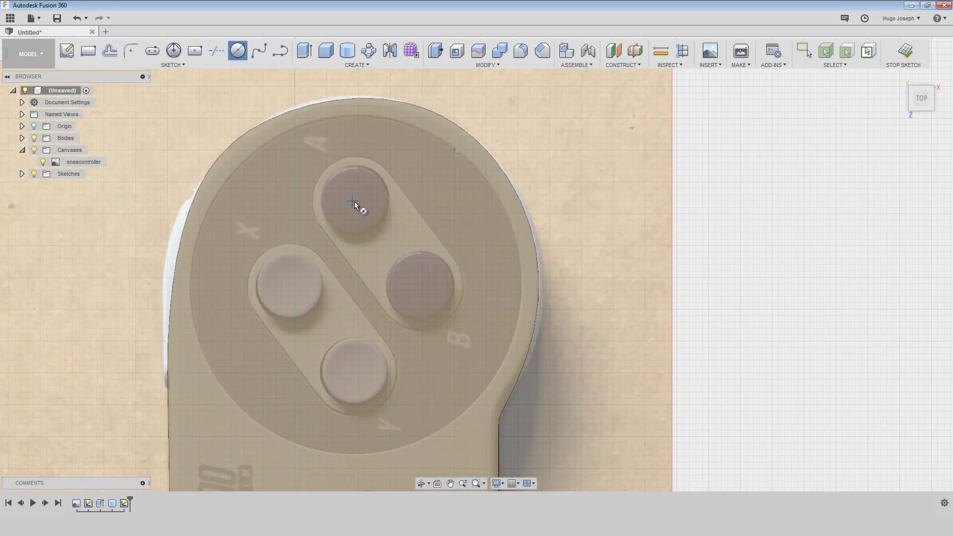
Cut a round hole 1.02 cm in diameter for the A button and move its faces to line up with the canvas
click(383, 207)
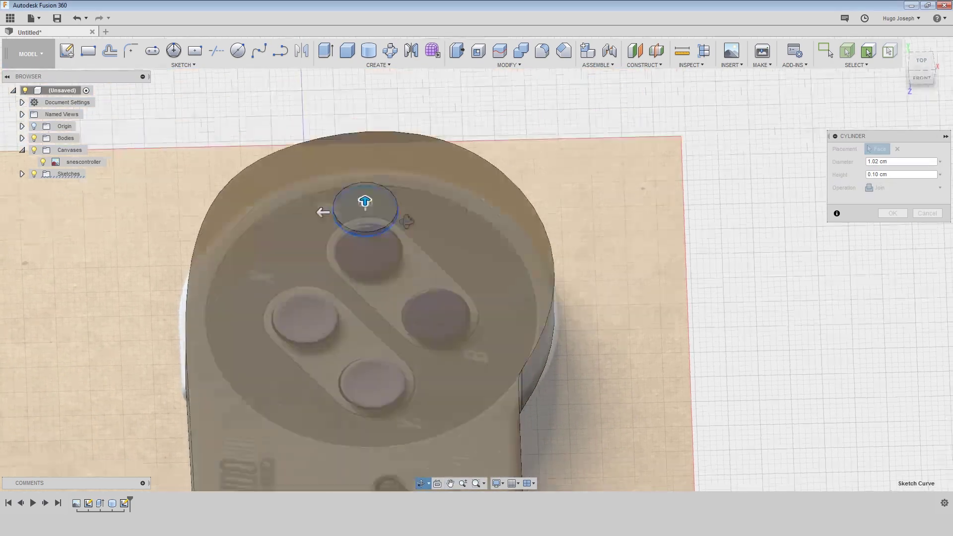
click(899, 229)
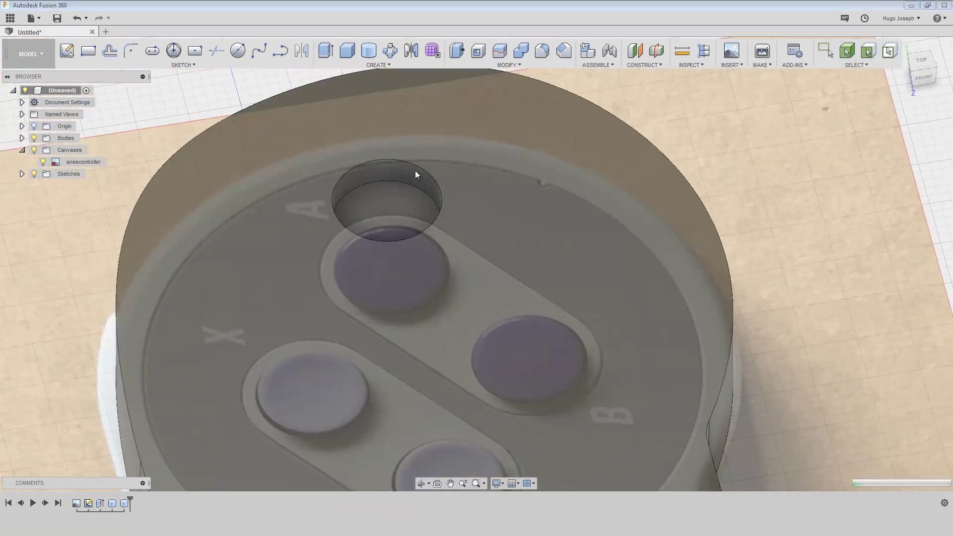
click(415, 174)
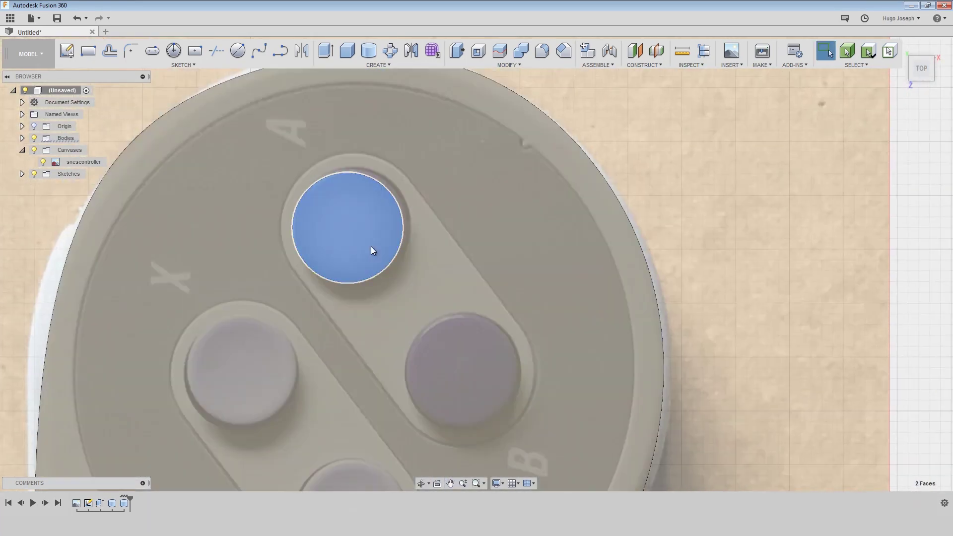
key(m)
scroll(353, 255, up, 3)
drag(353, 255, 348, 259)
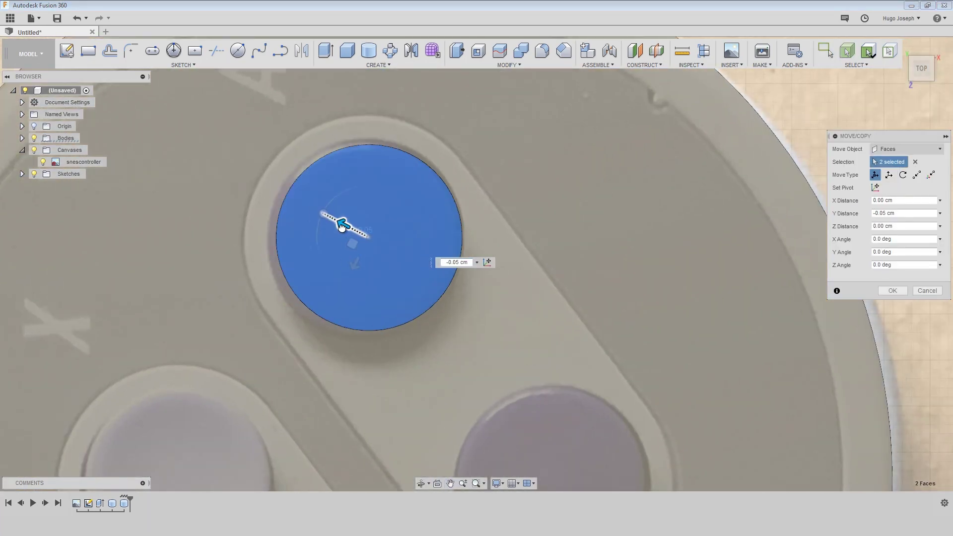
key(Return)
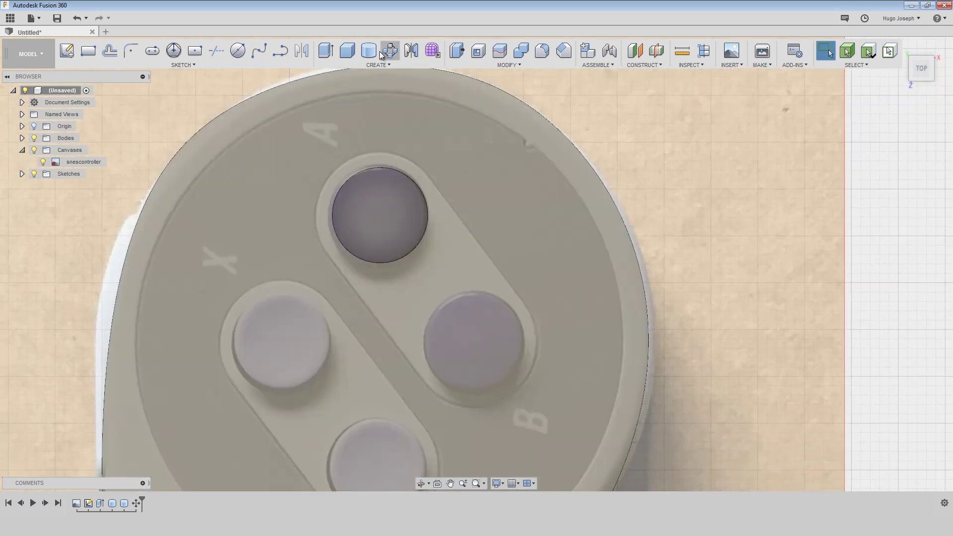
Create the A button as a new-body cylinder 0.975 cm in diameter, rising from the floor of its hole
click(371, 52)
click(382, 197)
scroll(381, 203, up, 3)
click(381, 223)
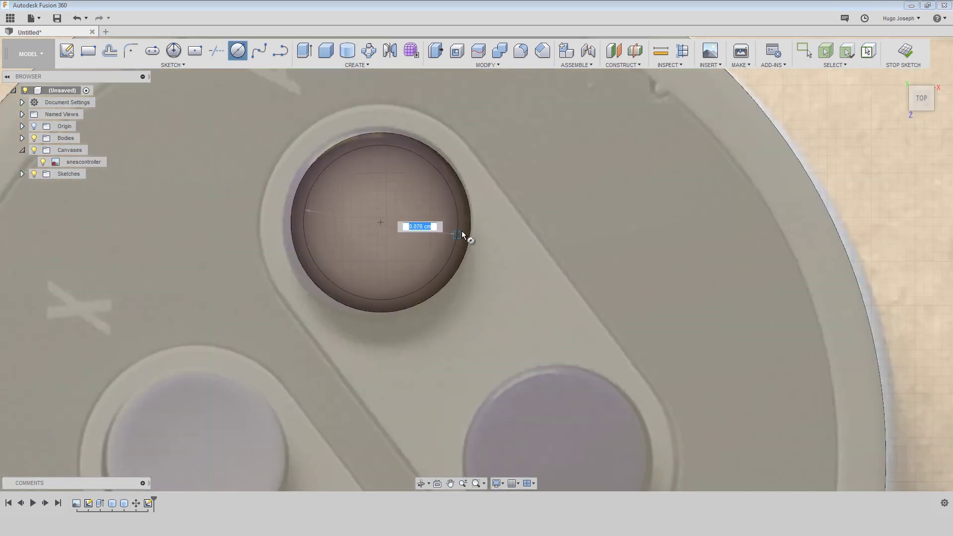
click(465, 234)
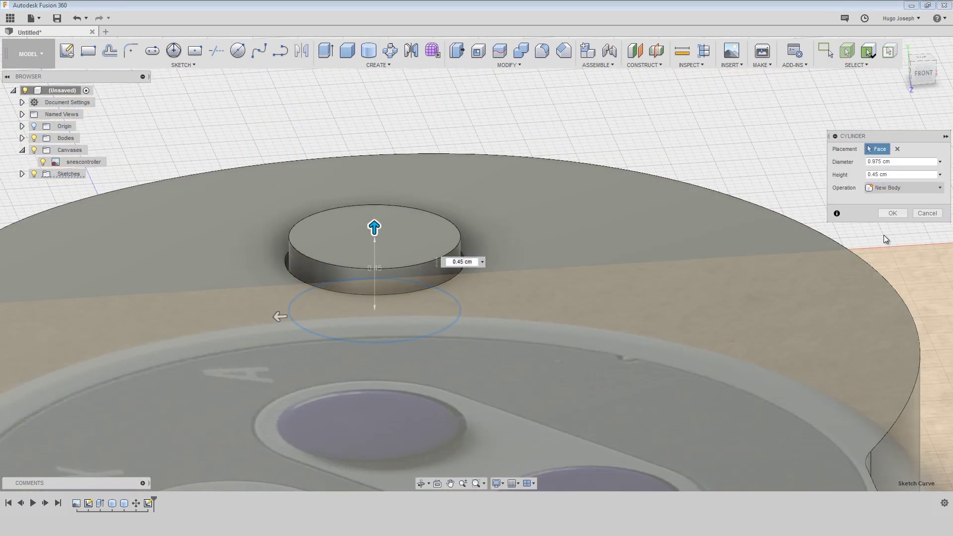
Fillet the top edge of the A button and hide the button's body
key(f)
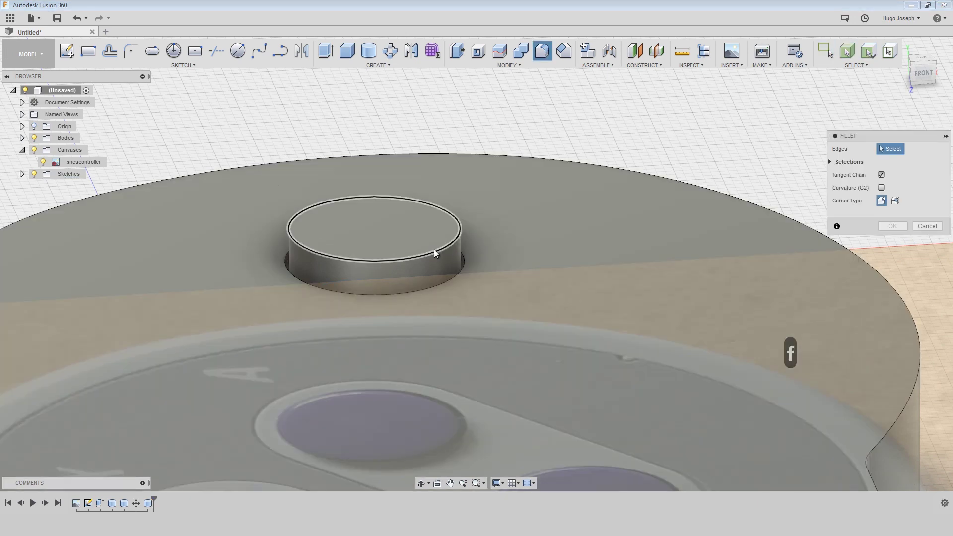
click(435, 251)
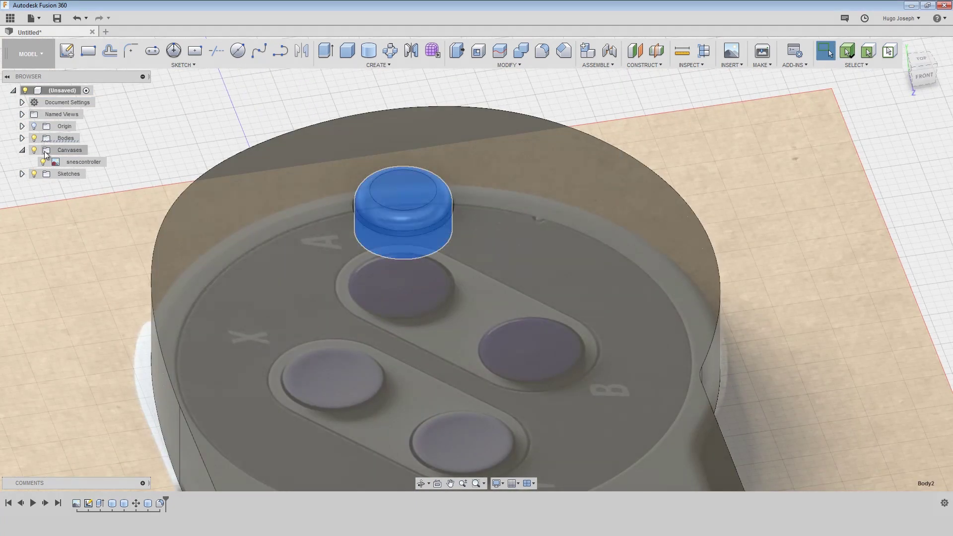
click(43, 162)
key(Escape)
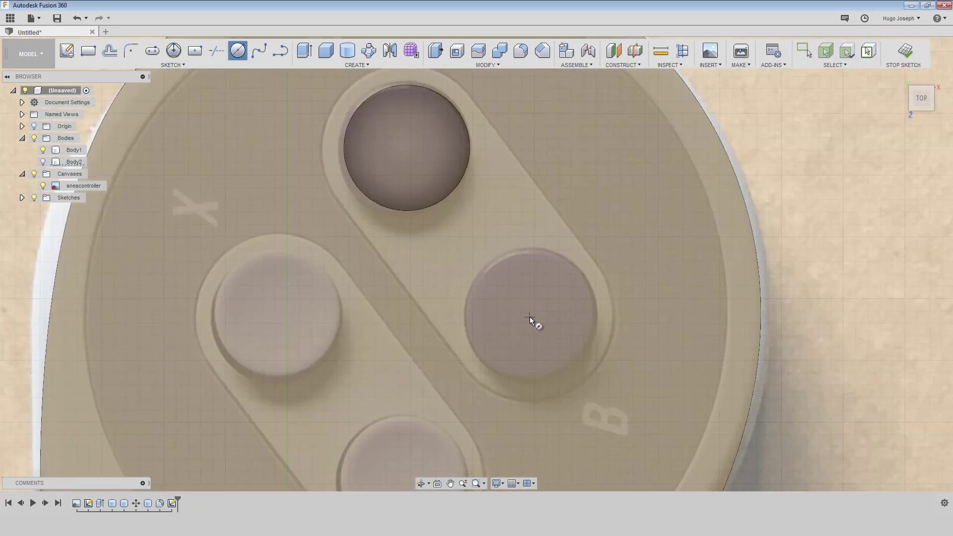
Cut a round hole 1.02 cm in diameter for the B button into the body's top face with a cylinder
click(531, 317)
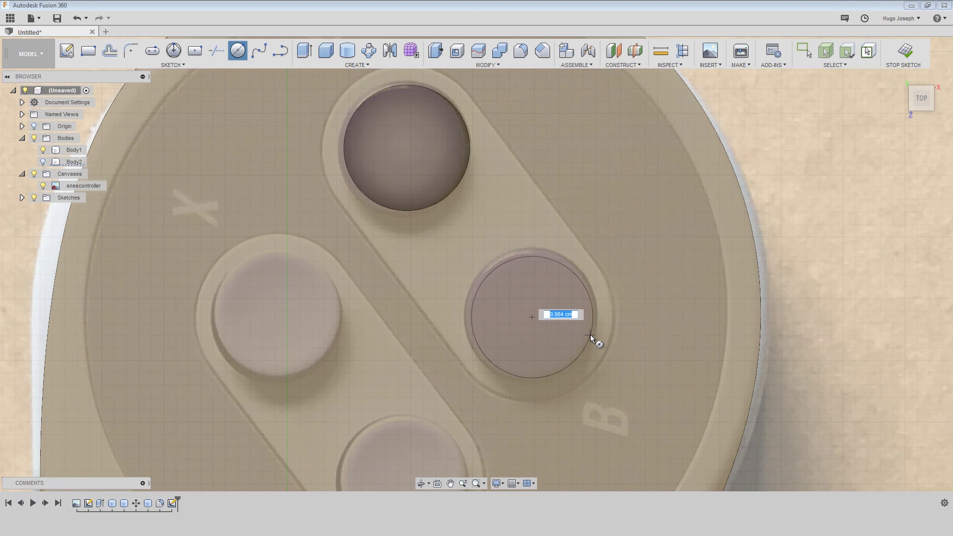
key(Tab)
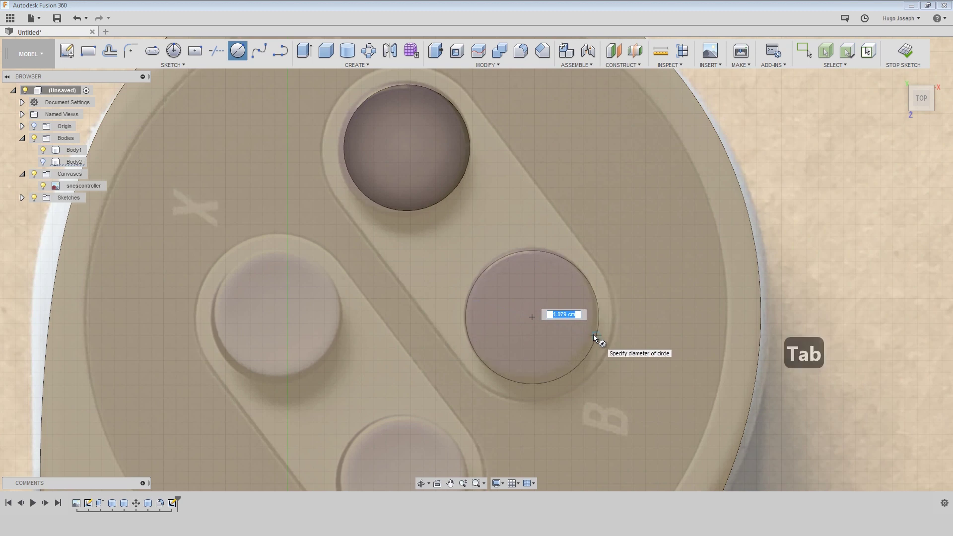
click(594, 327)
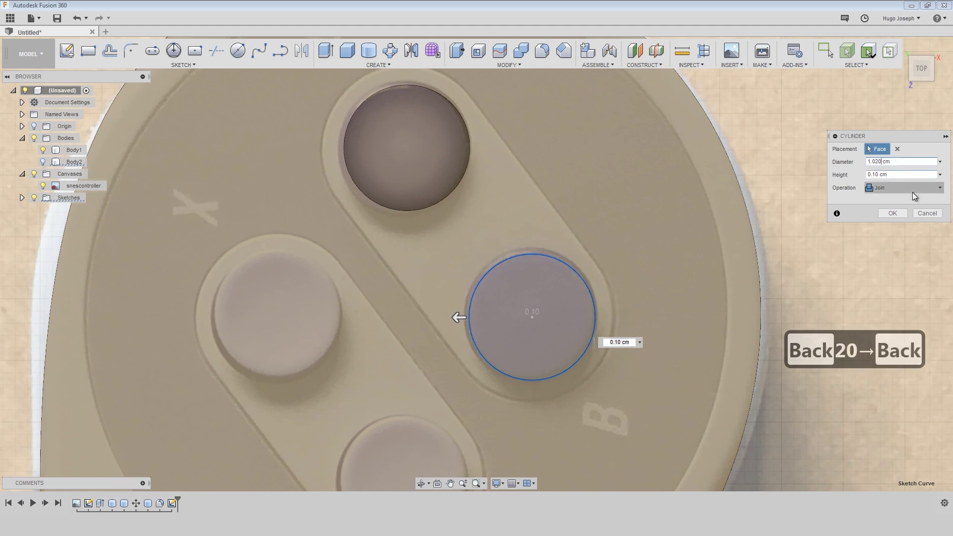
click(889, 236)
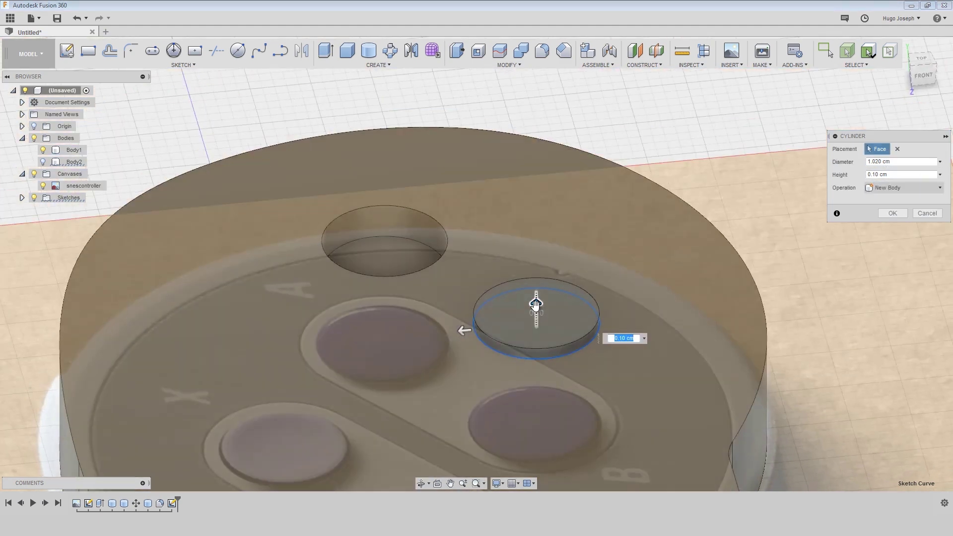
click(903, 188)
click(889, 211)
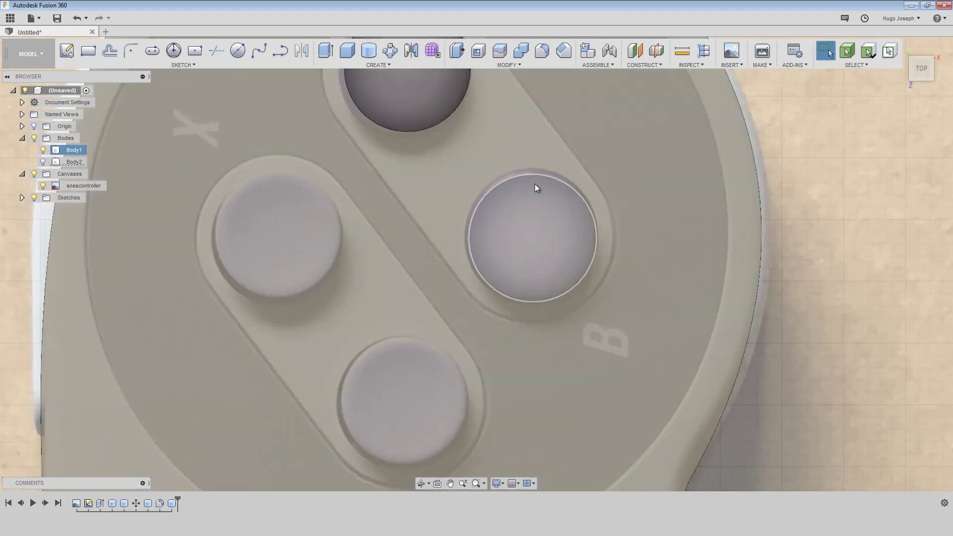
Cut a cylindrical hole 1.02 cm in diameter and 0.30 cm deep at the X button on the canvas
scroll(413, 173, down, 2)
middle_drag(416, 168, 405, 214)
click(369, 52)
click(288, 264)
scroll(288, 265, up, 3)
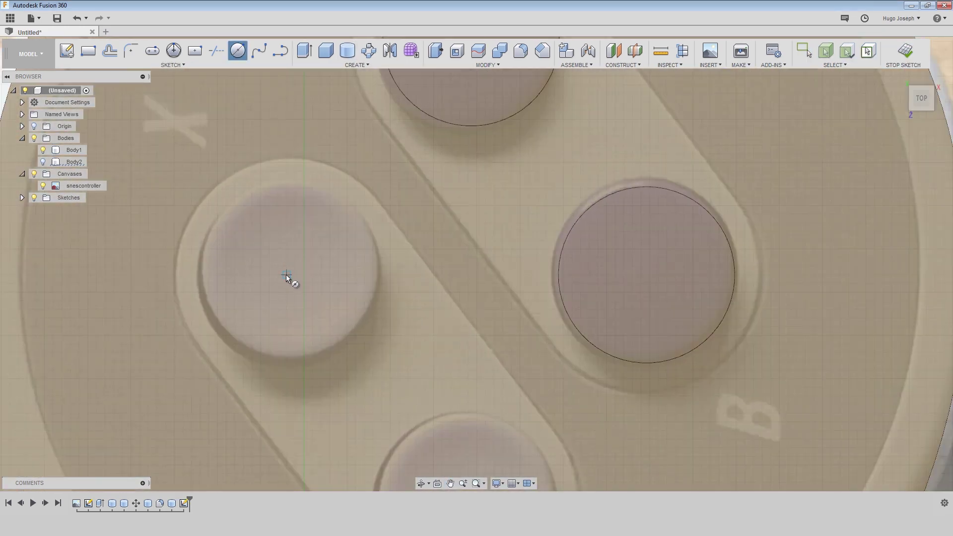
click(287, 275)
click(371, 281)
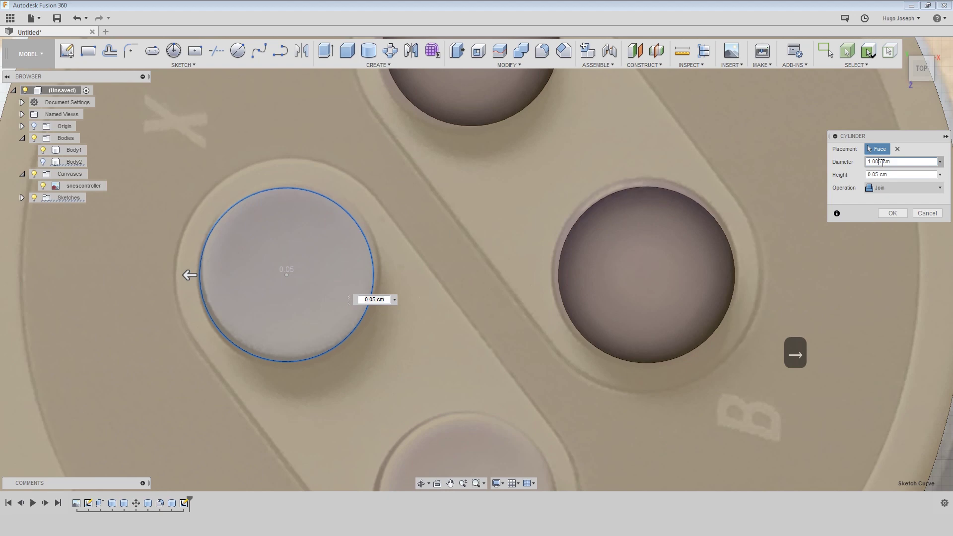
shift+middle_drag(397, 322, 385, 233)
drag(281, 293, 281, 307)
scroll(358, 298, down, 2)
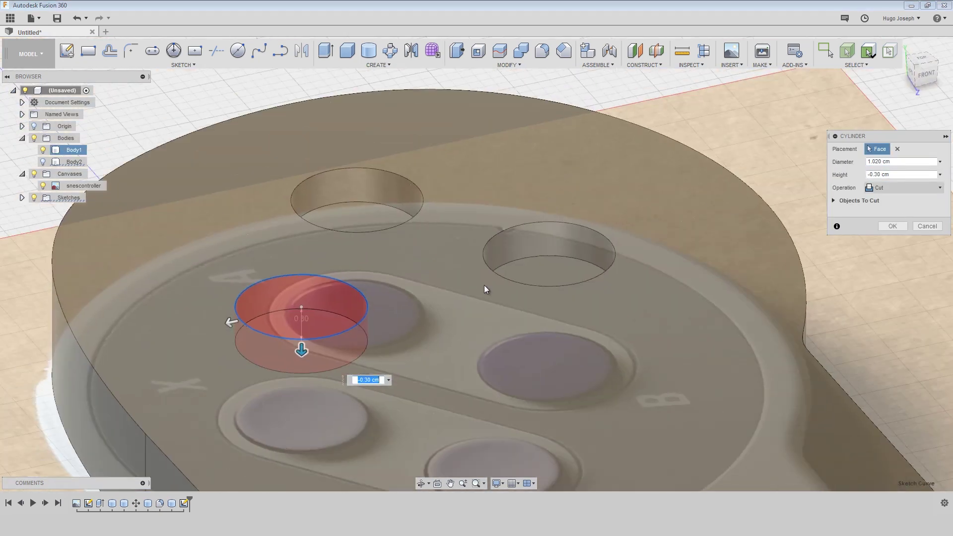
key(Return)
Cut a cylindrical hole 1.02 cm in diameter at the Y button on the canvas
click(921, 58)
middle_drag(633, 196, 604, 223)
key(c)
click(449, 261)
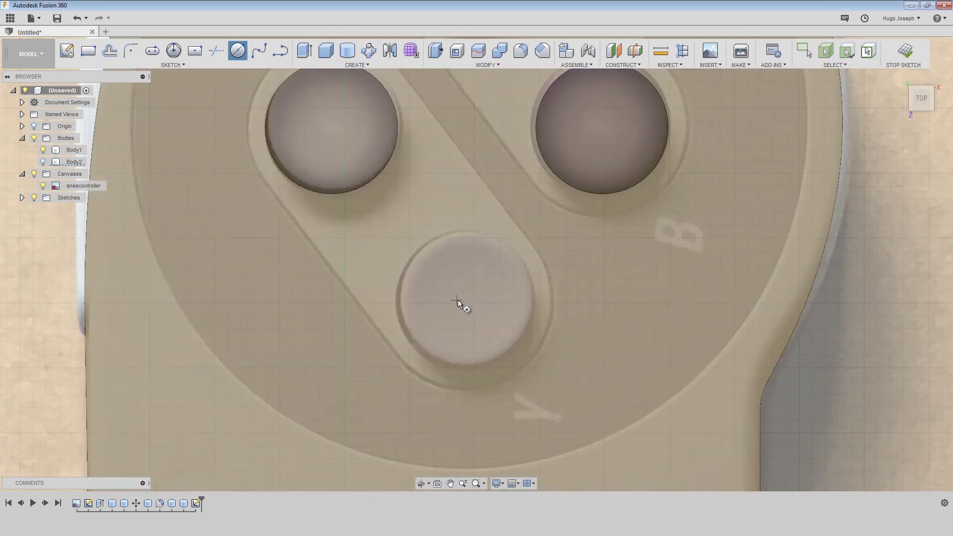
click(466, 299)
click(543, 326)
click(883, 162)
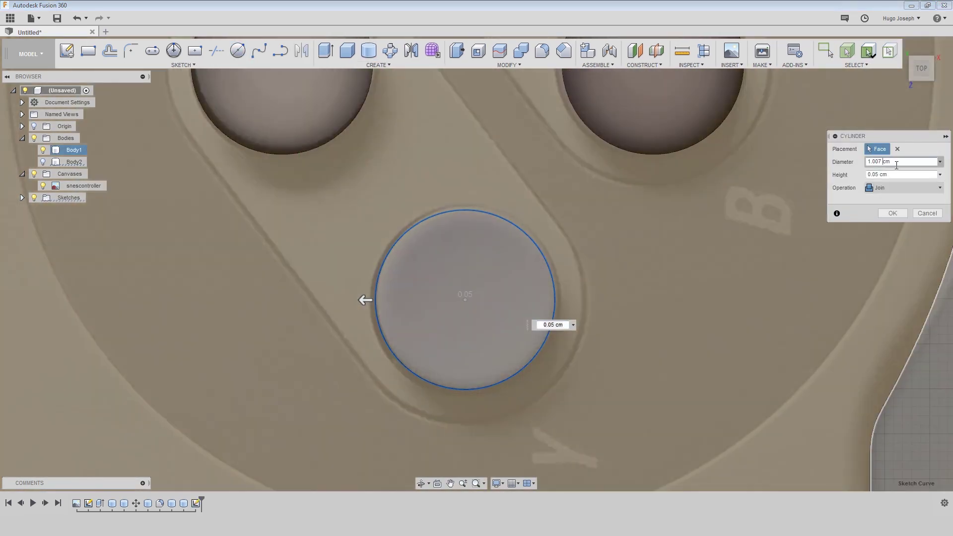
click(882, 212)
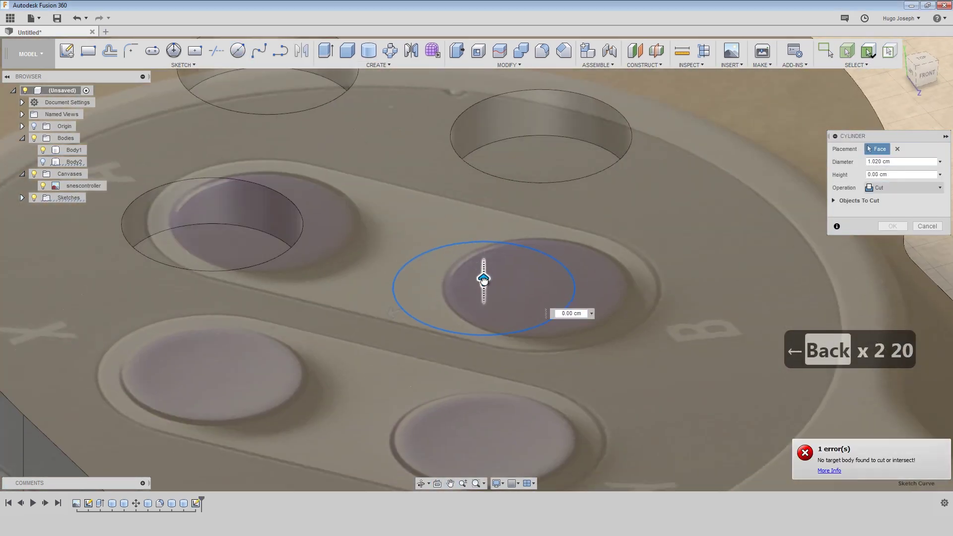
key(Return)
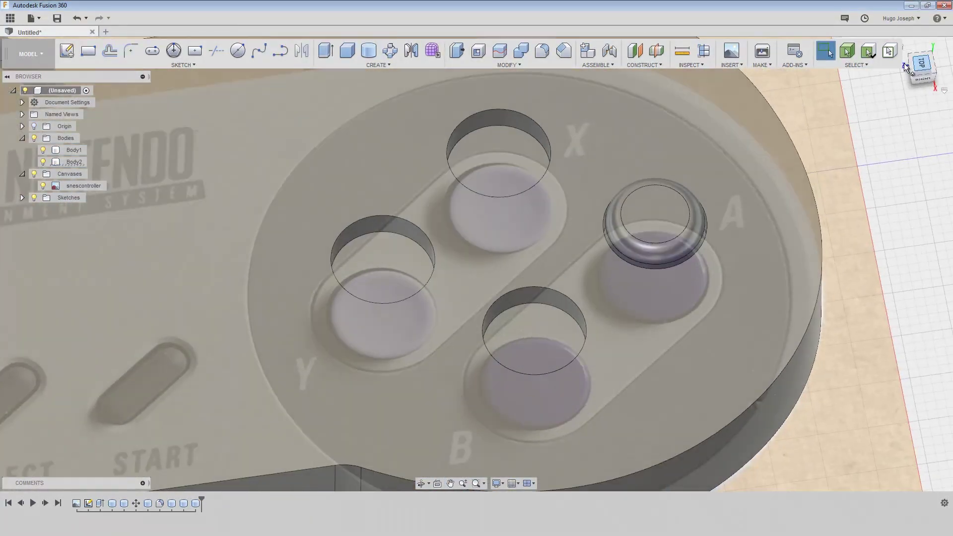
Copy the A button's body and move the copy so it sits centred in the B button's hole
click(665, 223)
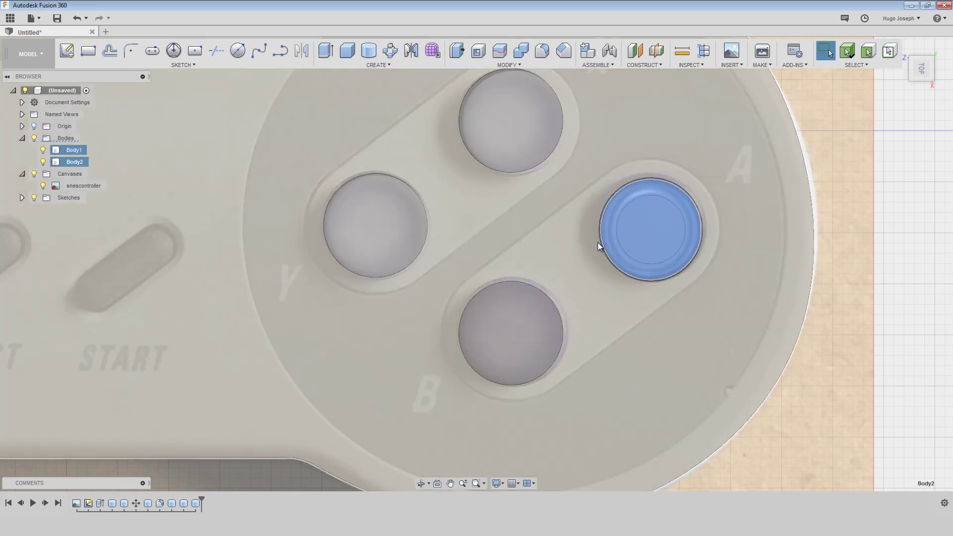
key(ctrl+c)
key(ctrl+v)
drag(691, 192, 547, 300)
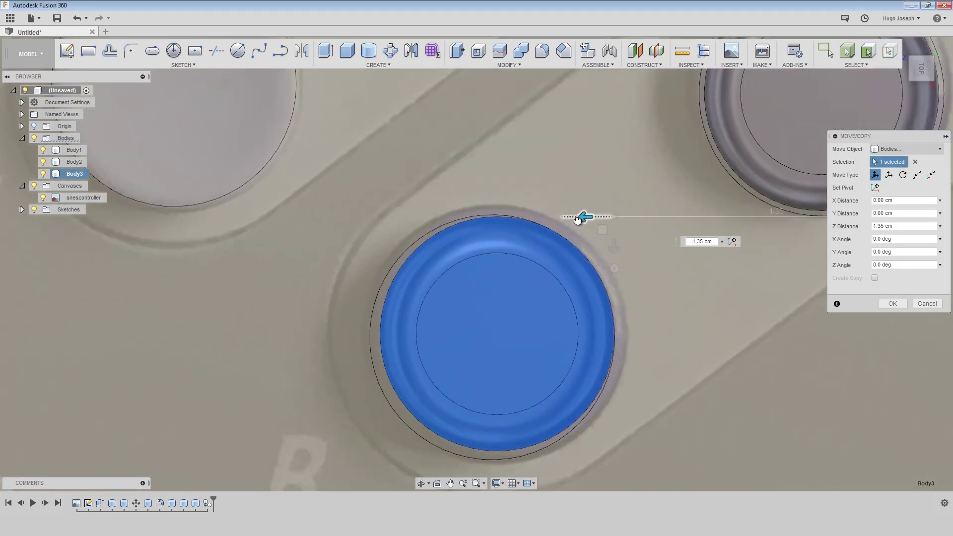
scroll(585, 212, up, 3)
drag(655, 219, 654, 236)
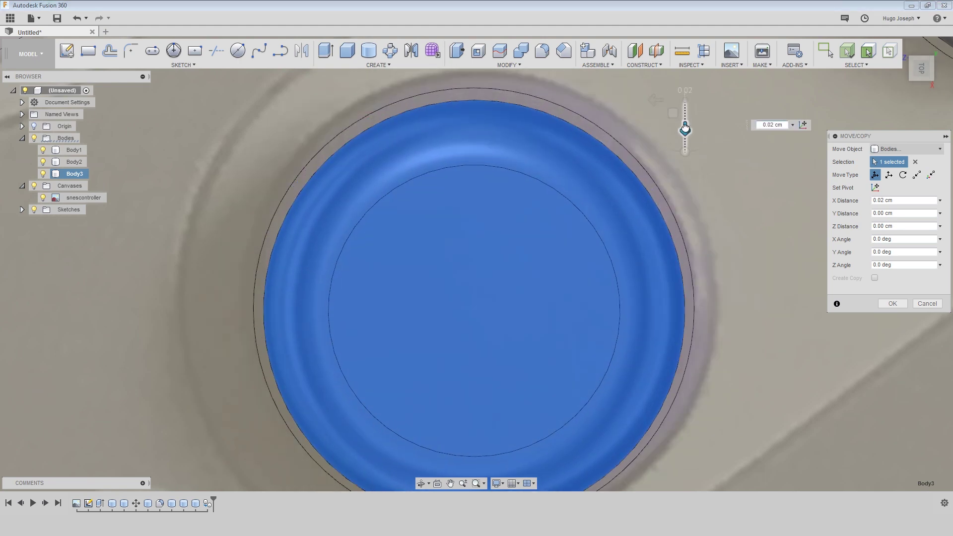
scroll(608, 184, down, 2)
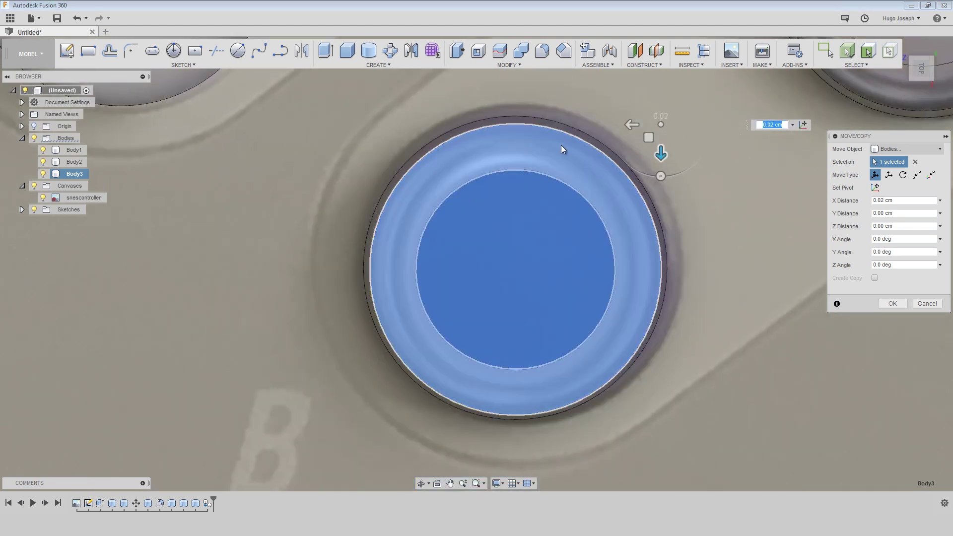
scroll(578, 144, up, 4)
middle_drag(749, 202, 738, 235)
scroll(738, 235, down, 5)
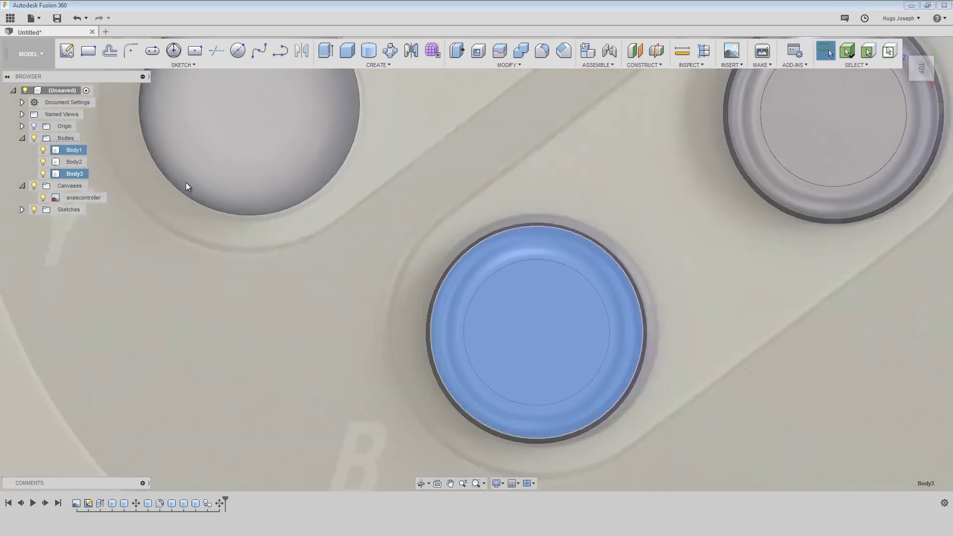
Copy the B button's body and move the copy -2.08 cm along X into the X button's hole
key(ctrl+c)
key(ctrl+v)
scroll(608, 204, down, 2)
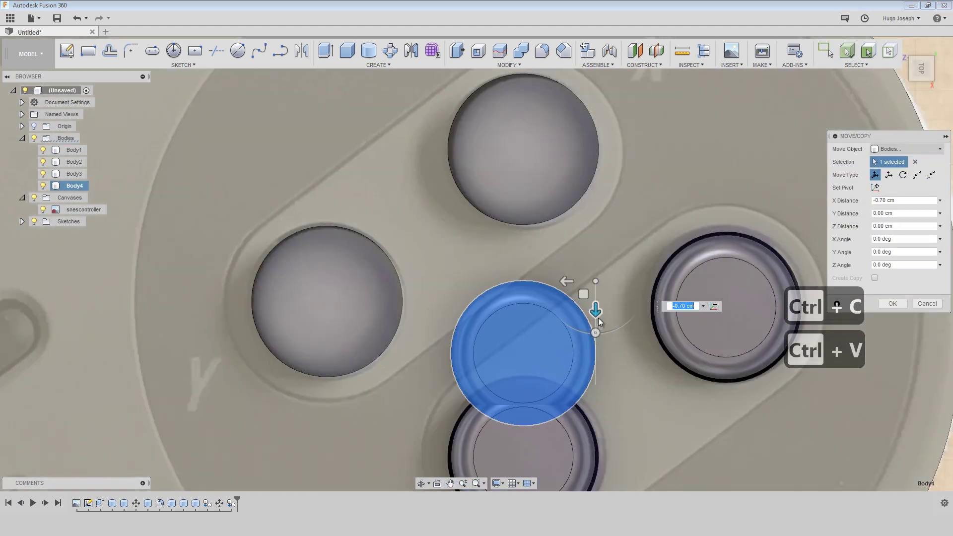
drag(598, 318, 596, 124)
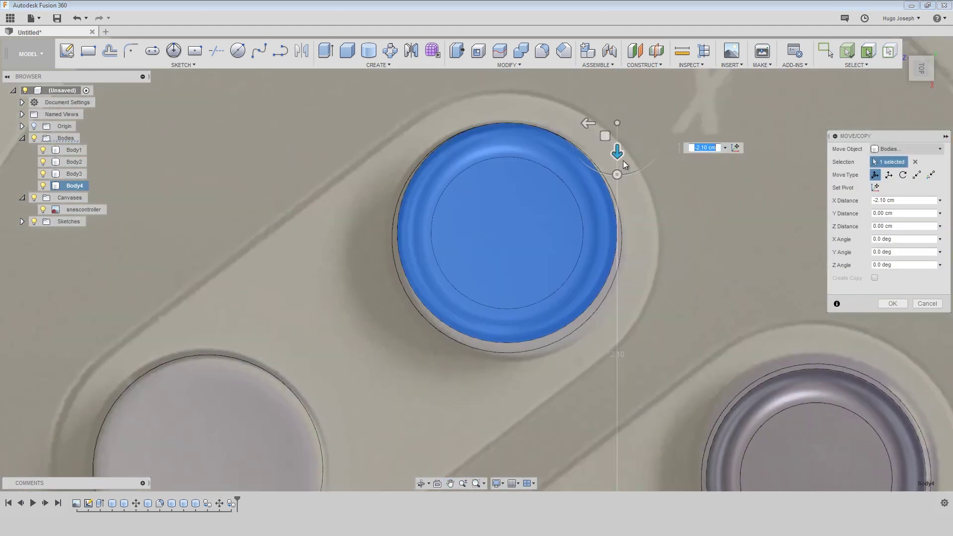
drag(620, 160, 644, 123)
scroll(566, 185, up, 2)
scroll(644, 124, up, 2)
scroll(651, 99, down, 5)
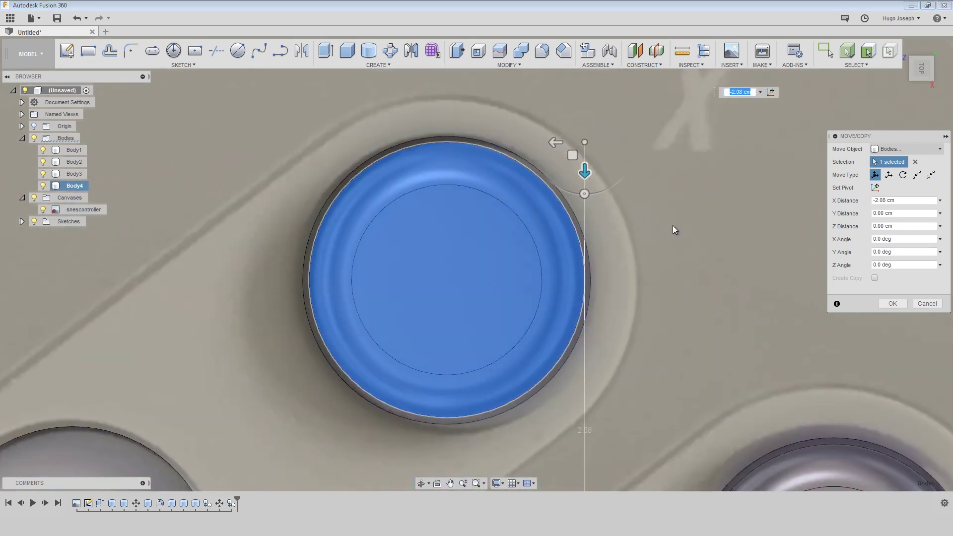
key(Return)
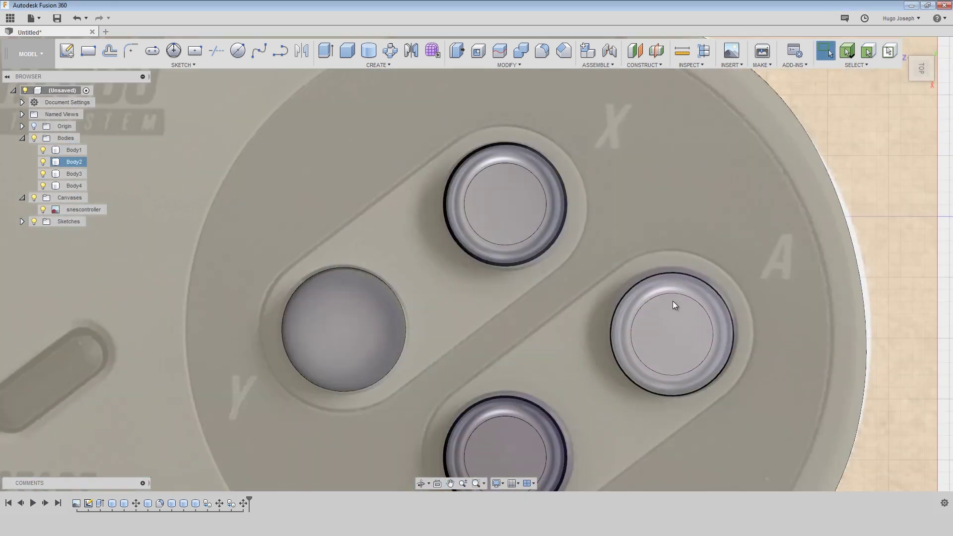
Copy the A button's body and move the copy into the empty Y button hole
click(672, 301)
key(ctrl+c)
key(ctrl+v)
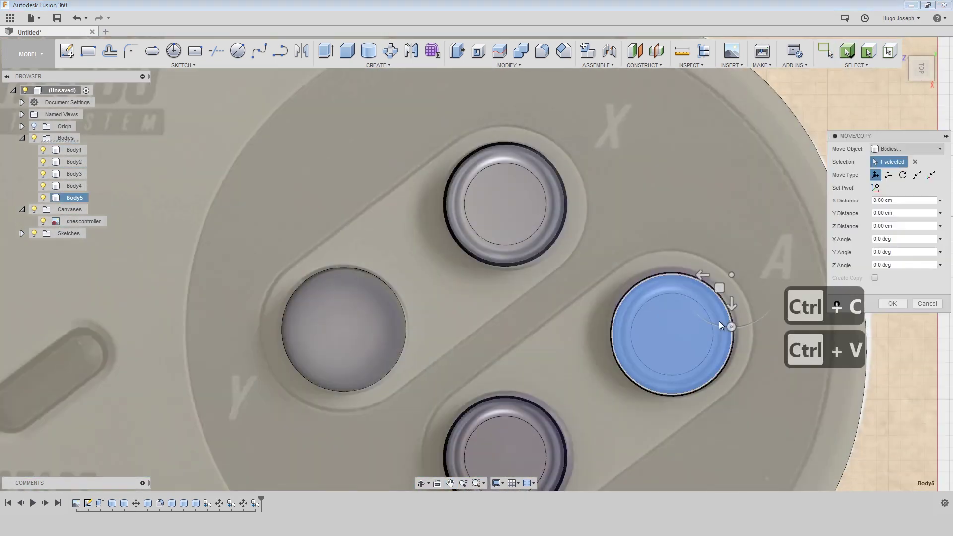
drag(719, 321, 404, 272)
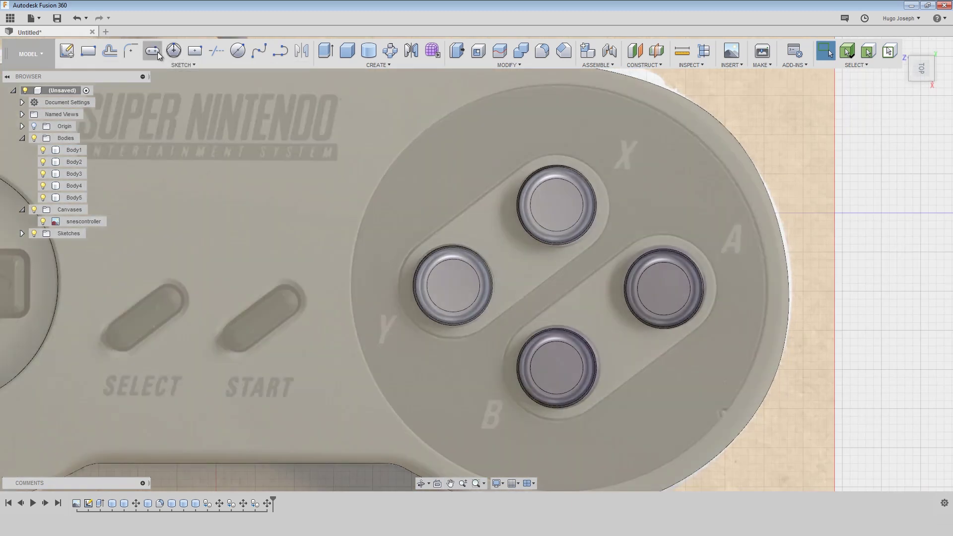
Sketch a centre-to-centre slot around the A and B buttons on the top face and offset its outline slightly inward
click(152, 50)
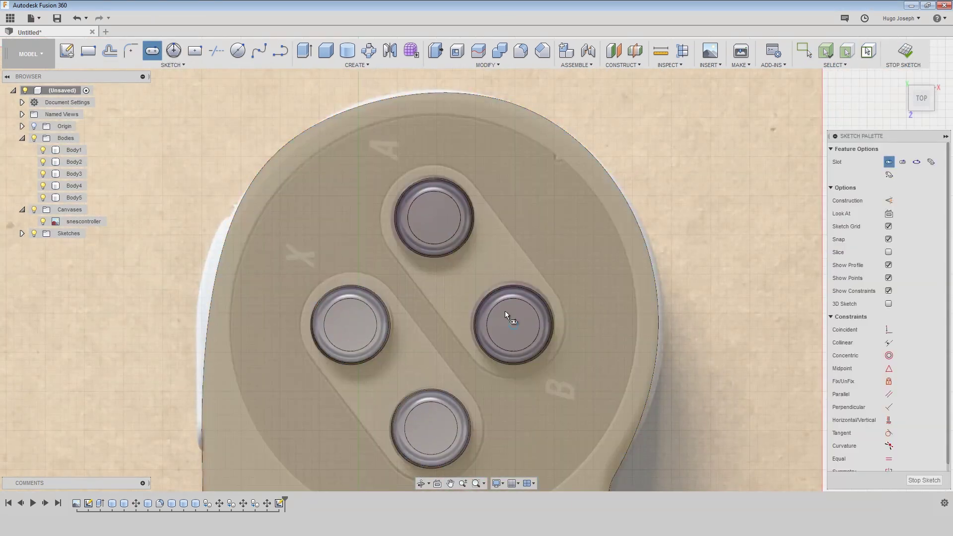
click(535, 268)
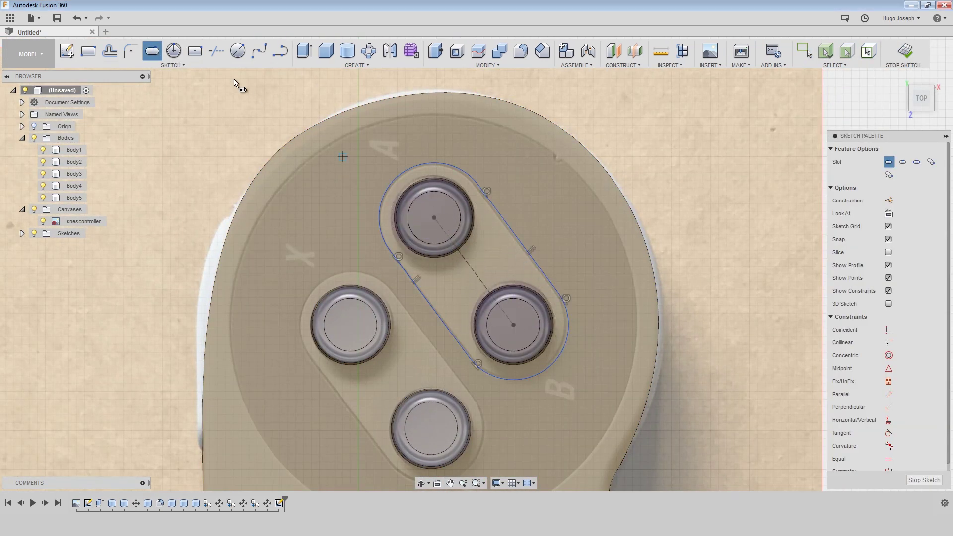
click(113, 53)
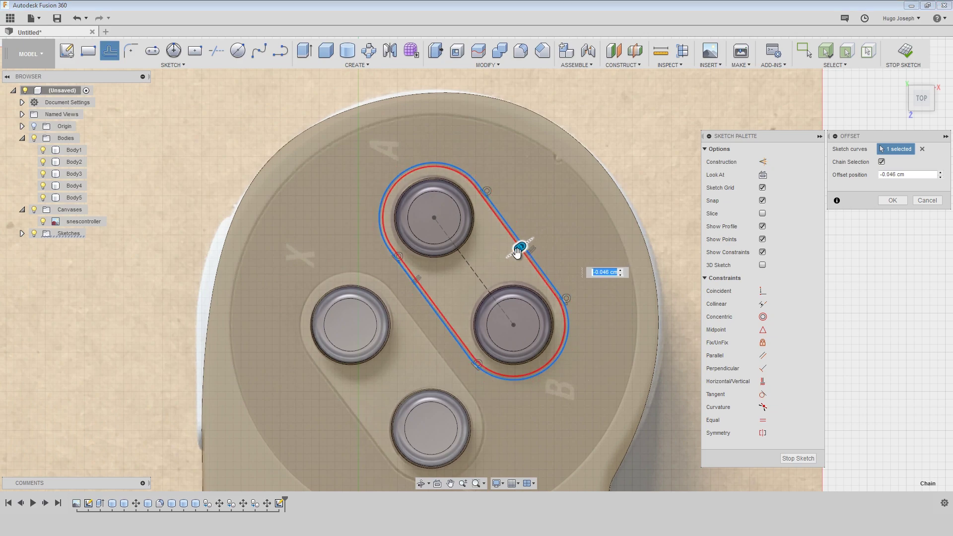
scroll(517, 251, up, 5)
Extrude the thin ring between the two A/B slot outlines downward as a shallow groove in the body
key(q)
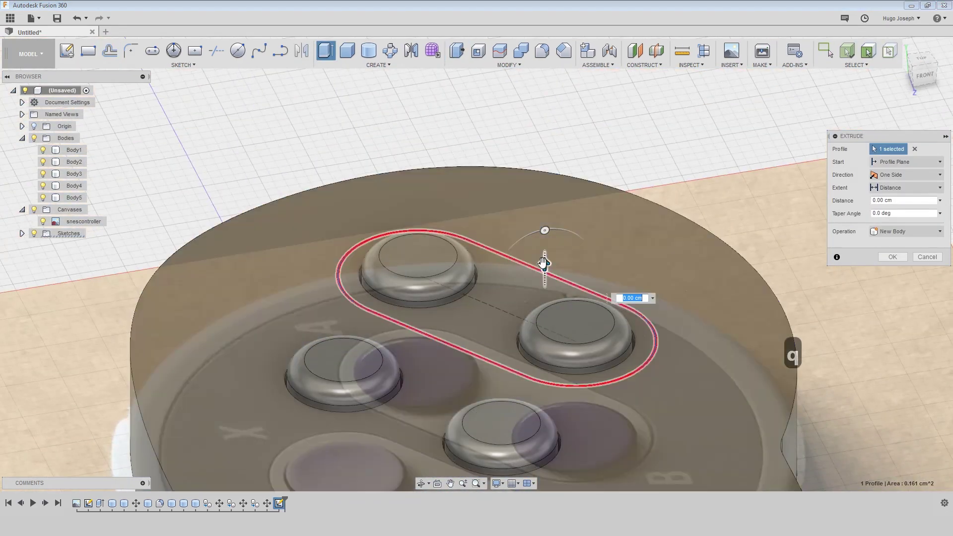
drag(543, 263, 544, 289)
key(Return)
Sketch a centre-to-centre slot around the X and Y buttons, matching the outline on the canvas
shift+middle_drag(545, 288, 759, 270)
scroll(650, 263, down, 2)
click(922, 69)
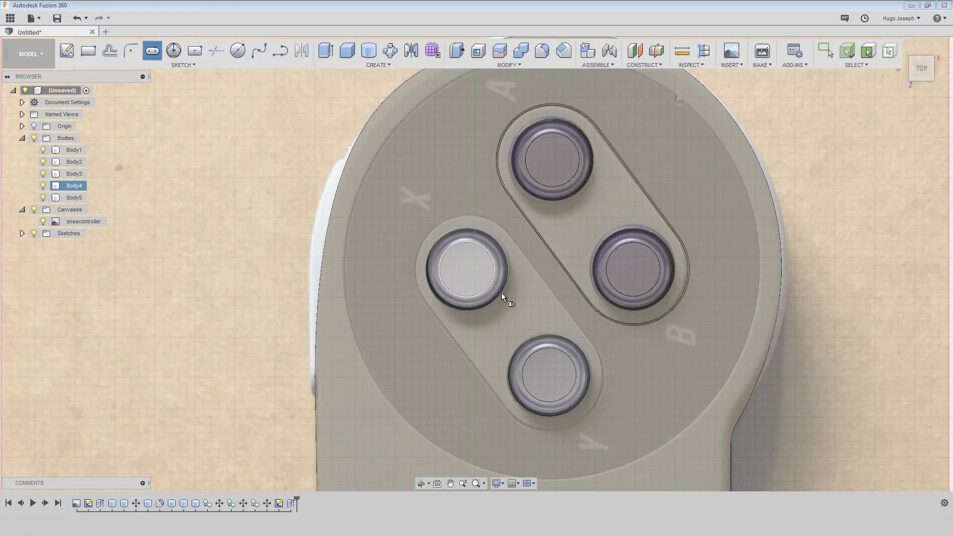
click(502, 292)
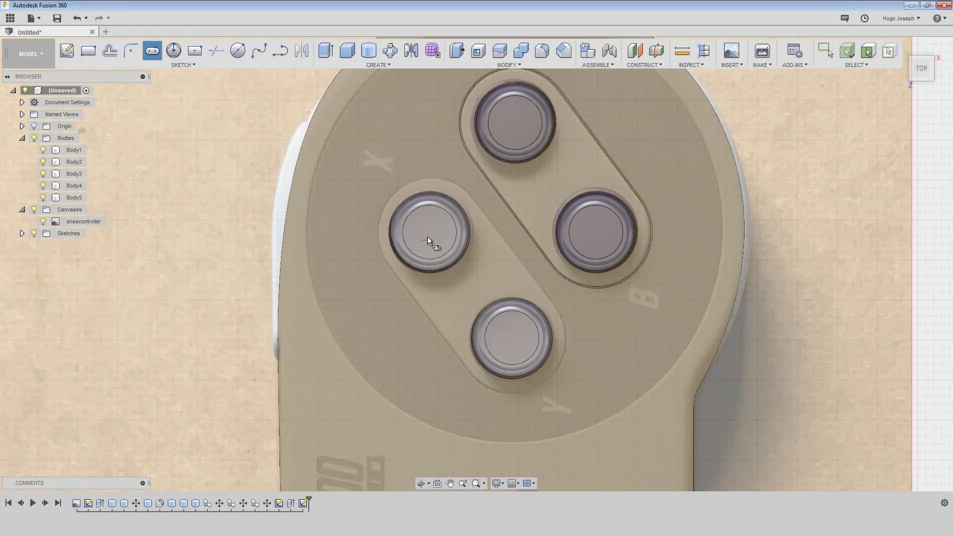
click(430, 231)
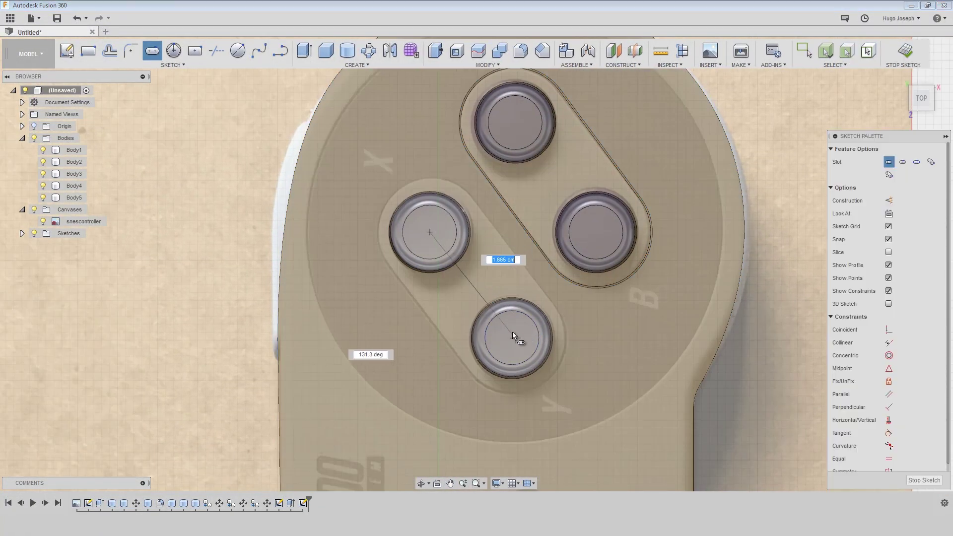
click(574, 333)
Offset the X/Y slot outline outward by 0.025 cm
key(o)
scroll(498, 176, up, 2)
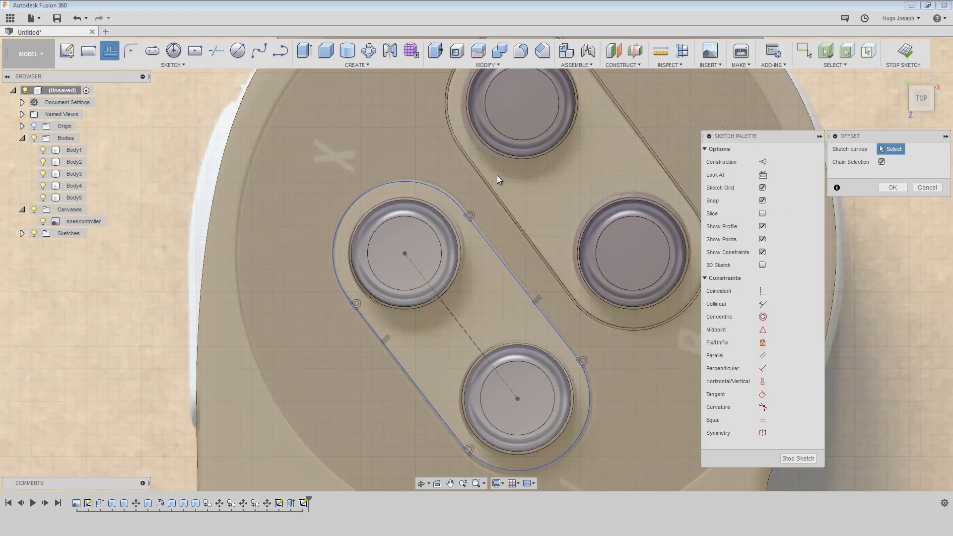
scroll(498, 179, up, 2)
click(496, 258)
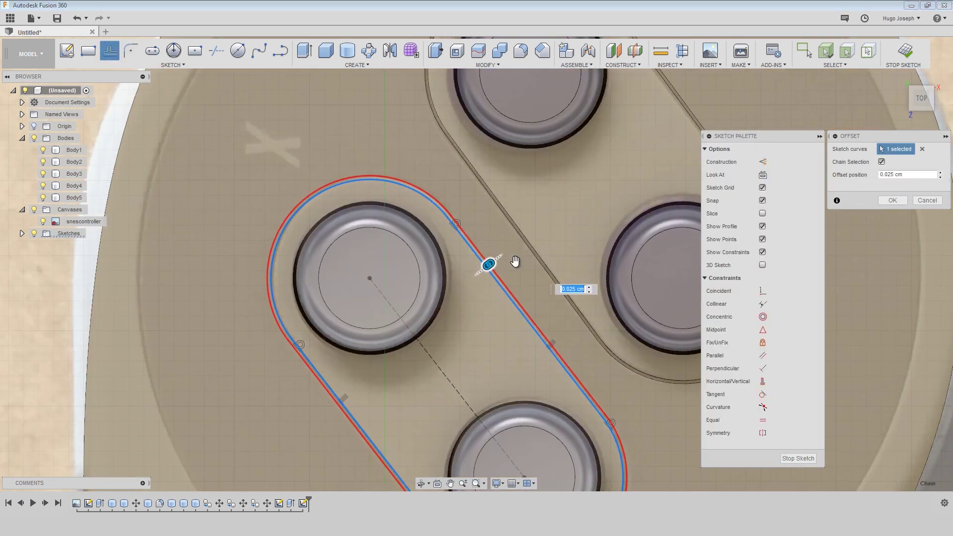
key(Return)
Cut the thin ring between the two X/Y slot outlines 0.10 cm deep into the body
click(524, 312)
key(q)
drag(524, 346, 524, 374)
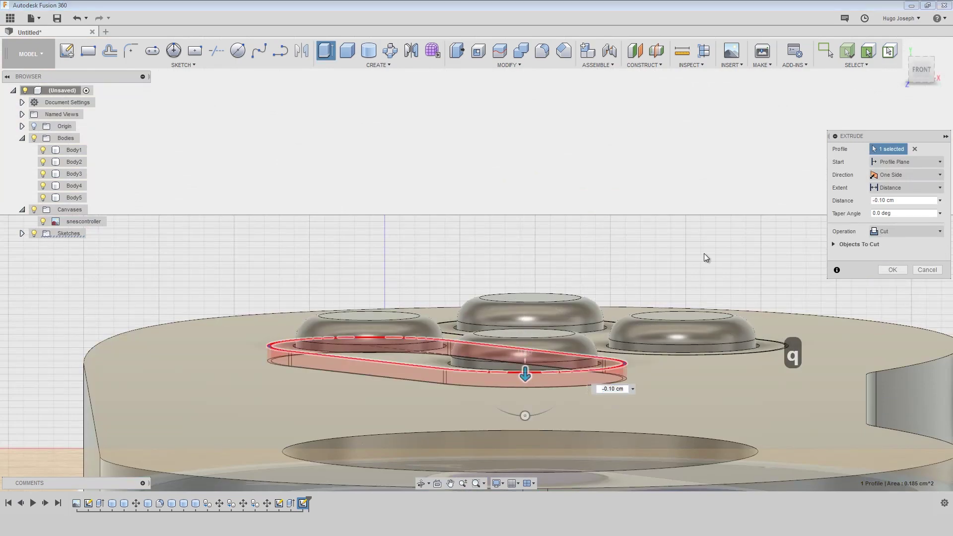
click(892, 271)
shift+middle_drag(700, 268, 660, 278)
scroll(680, 311, down, 3)
middle_drag(660, 278, 601, 306)
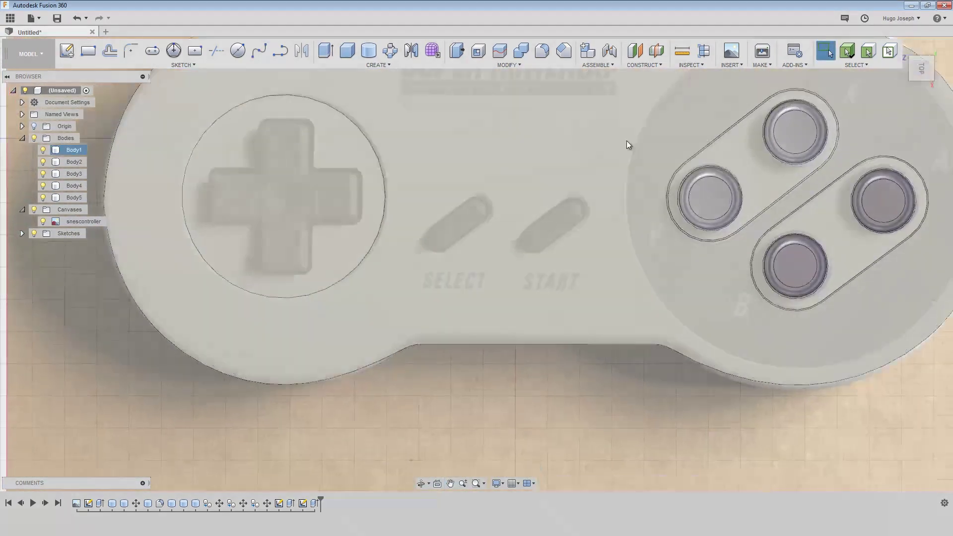
scroll(552, 210, up, 5)
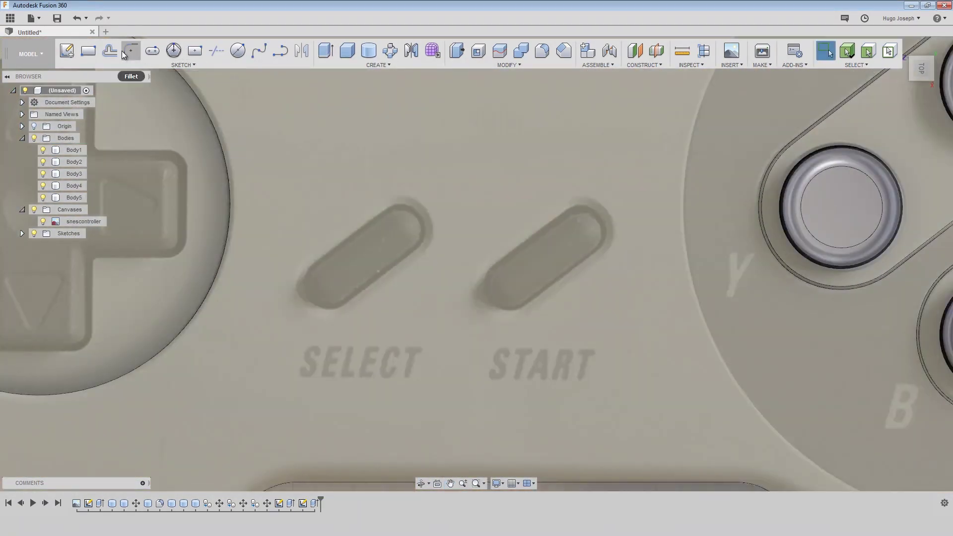
Sketch a centre-to-centre slot on the body's top face, matching the Select button outline on the canvas
click(152, 51)
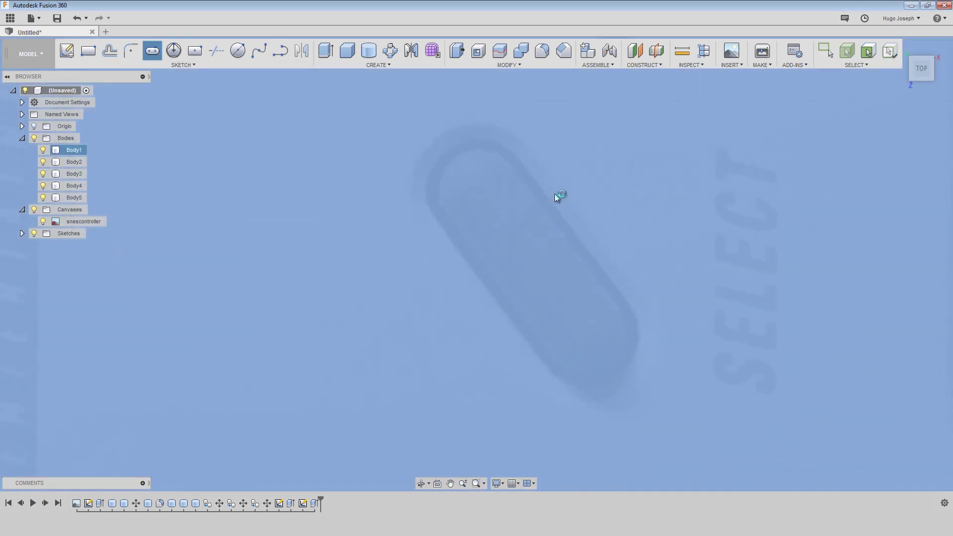
click(555, 193)
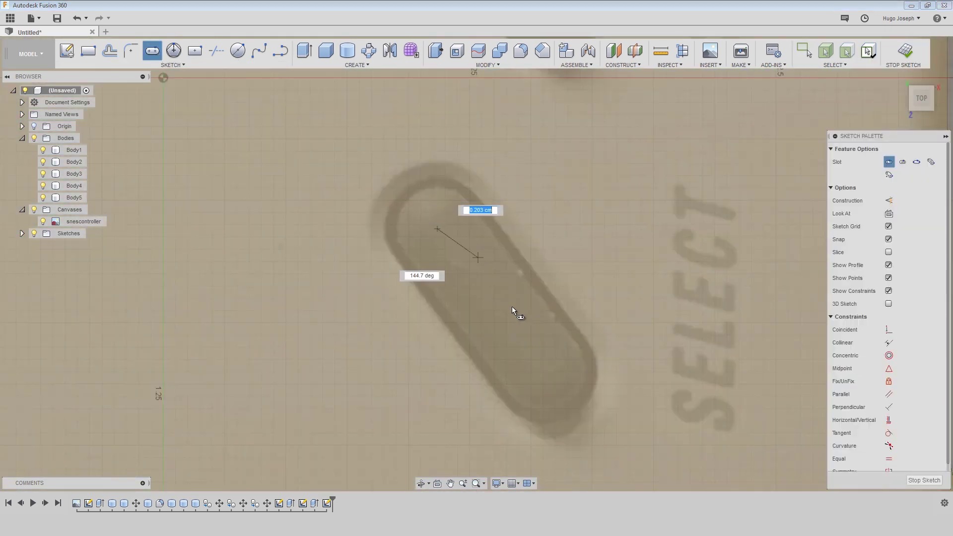
scroll(544, 367, up, 2)
click(545, 368)
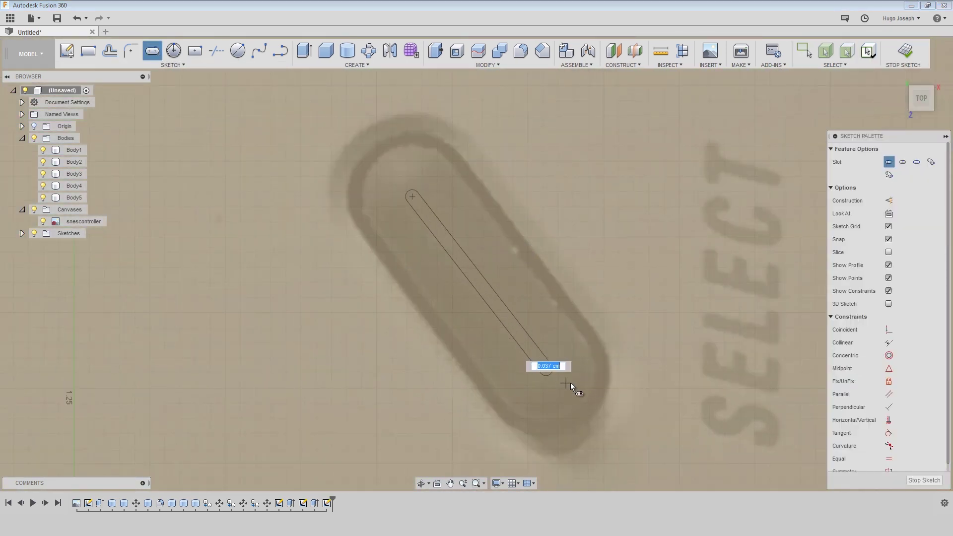
click(606, 363)
Cut the Select slot profile 0.10 cm deep into the body
click(536, 306)
key(q)
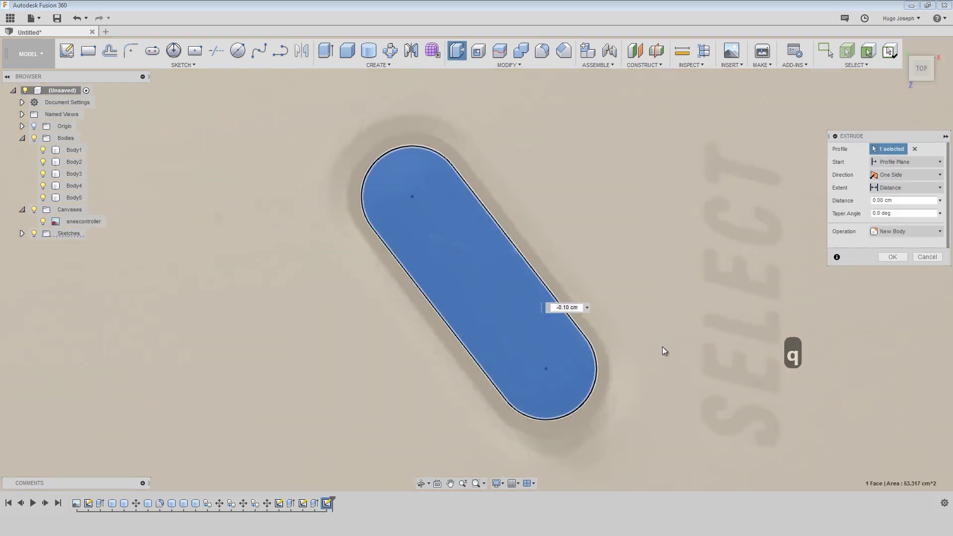
drag(472, 311, 476, 332)
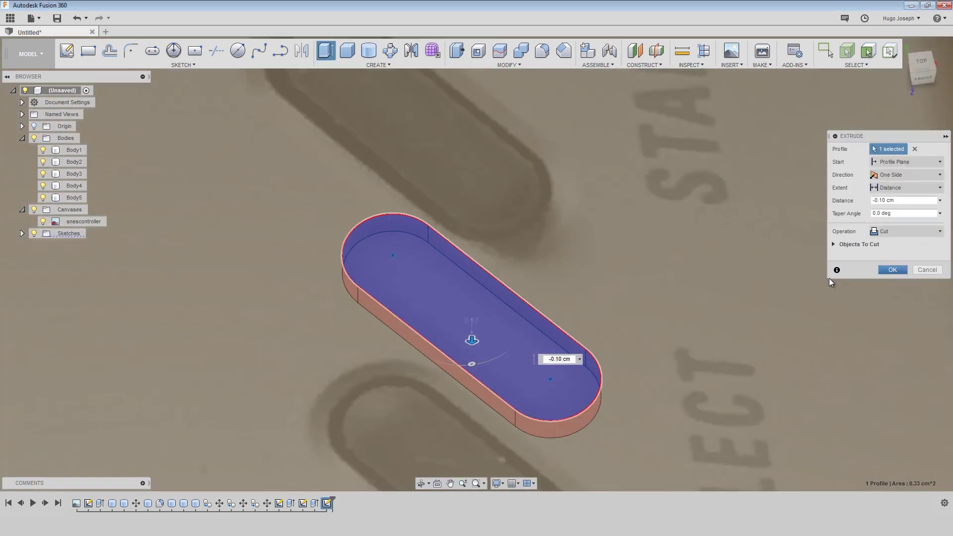
click(891, 269)
Chamfer the whole upper edge of the Select recess with an equal distance of about 0.10 cm
click(446, 231)
ctrl+click(378, 208)
ctrl+click(387, 300)
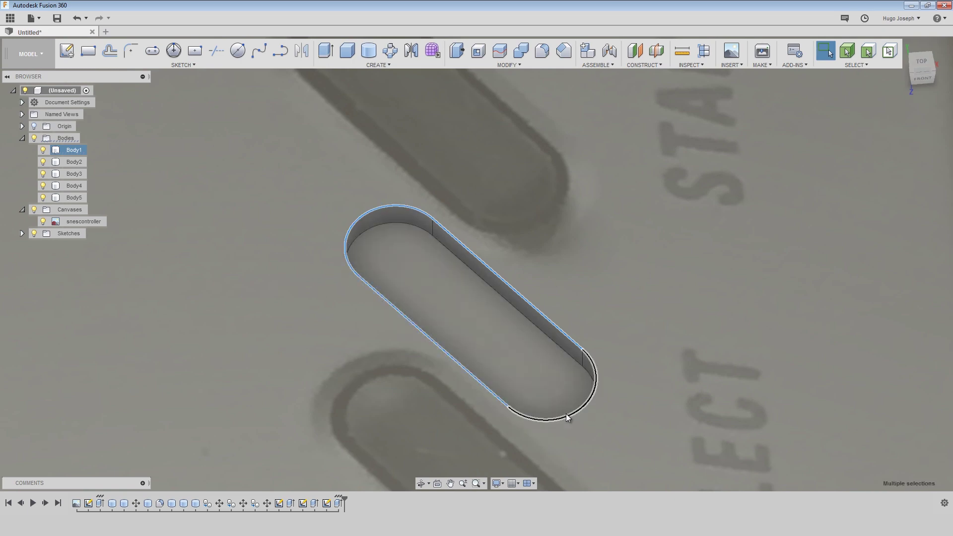
ctrl+click(569, 417)
right_click(541, 310)
click(526, 371)
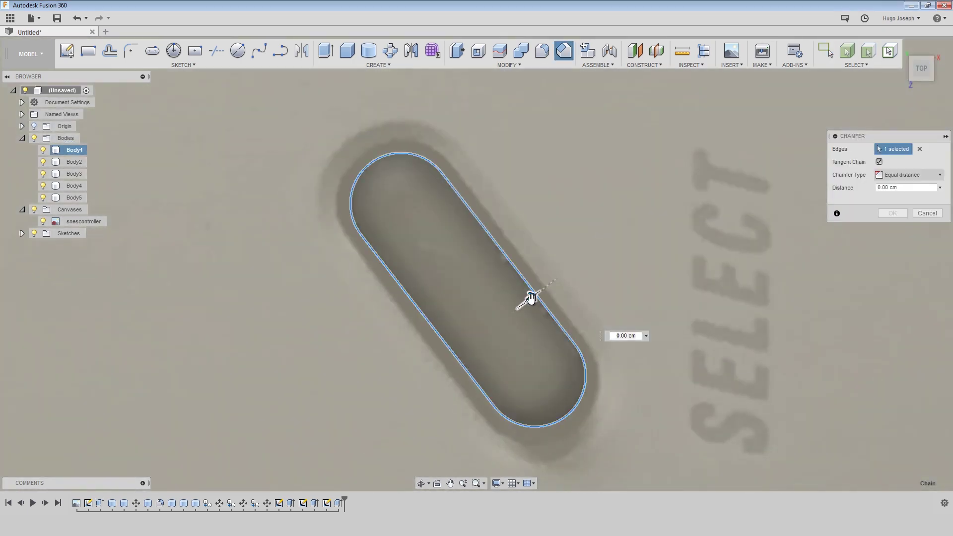
drag(530, 297, 537, 295)
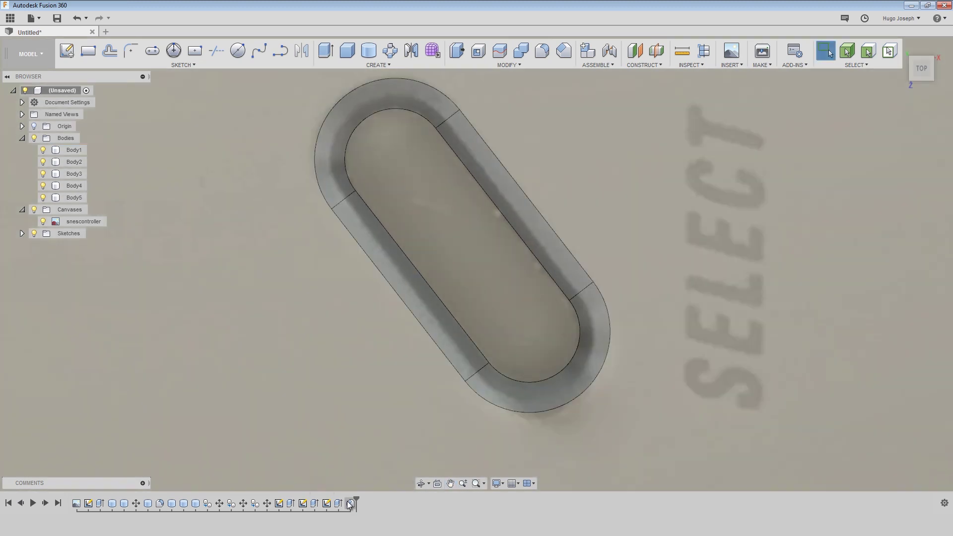
Edit the Select recess chamfer and set its distance to 0.05 cm
right_click(351, 503)
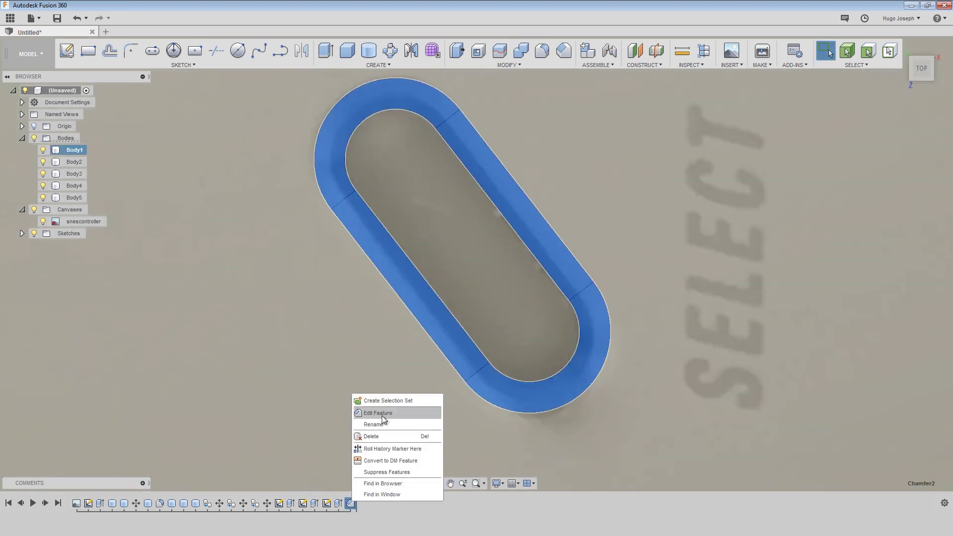
click(382, 414)
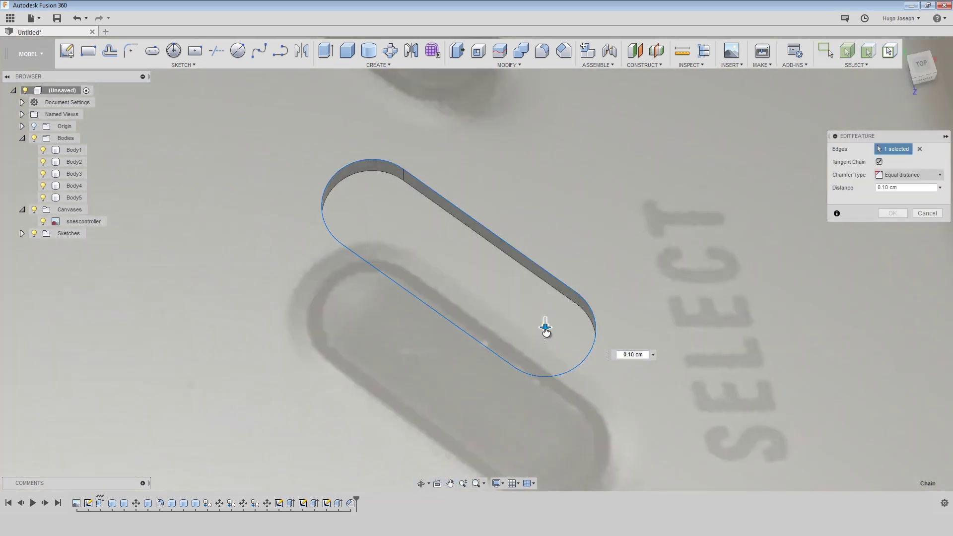
drag(545, 327, 545, 325)
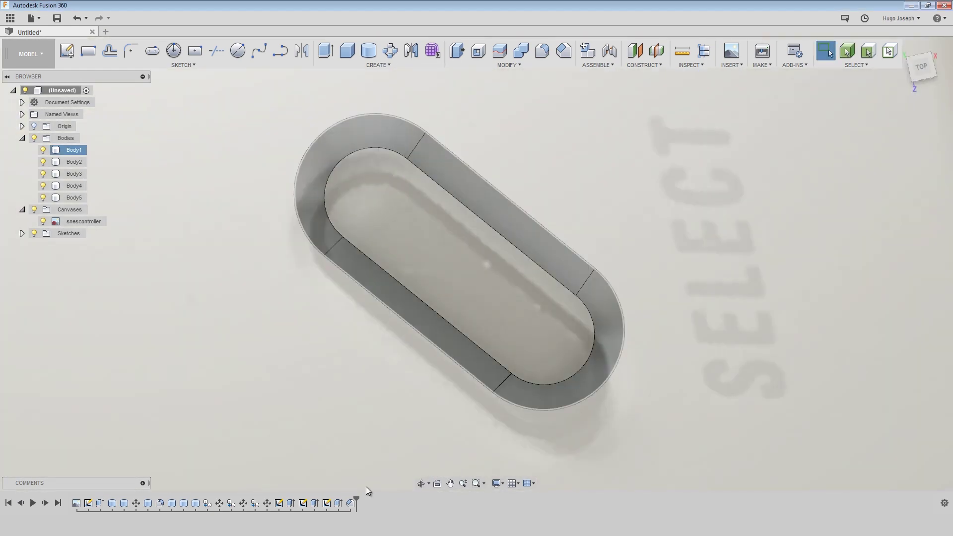
right_click(351, 504)
click(382, 414)
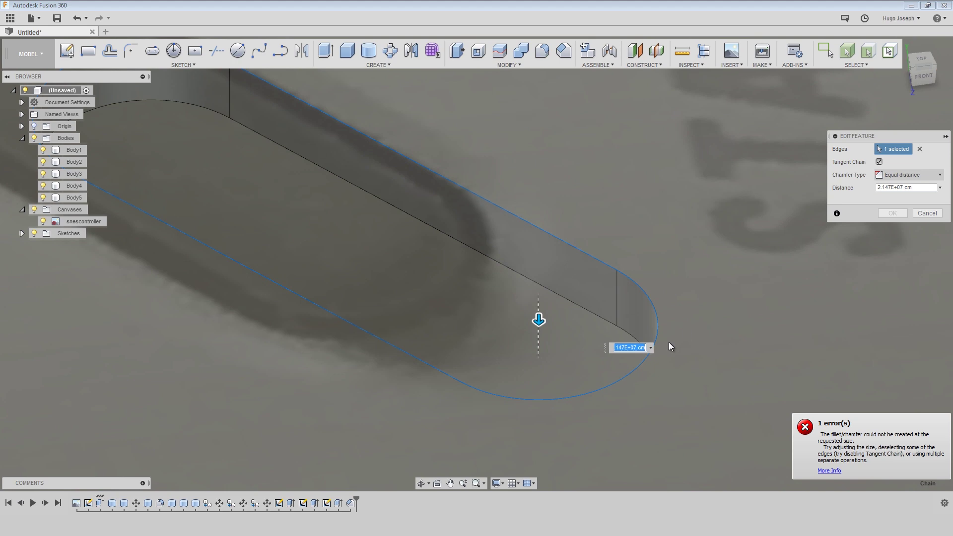
text(0.1)
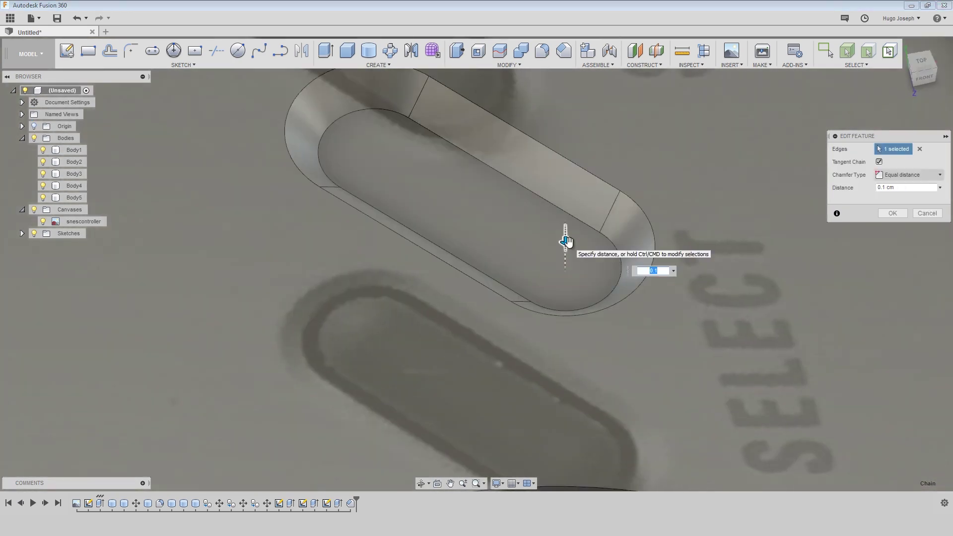
text(.1)
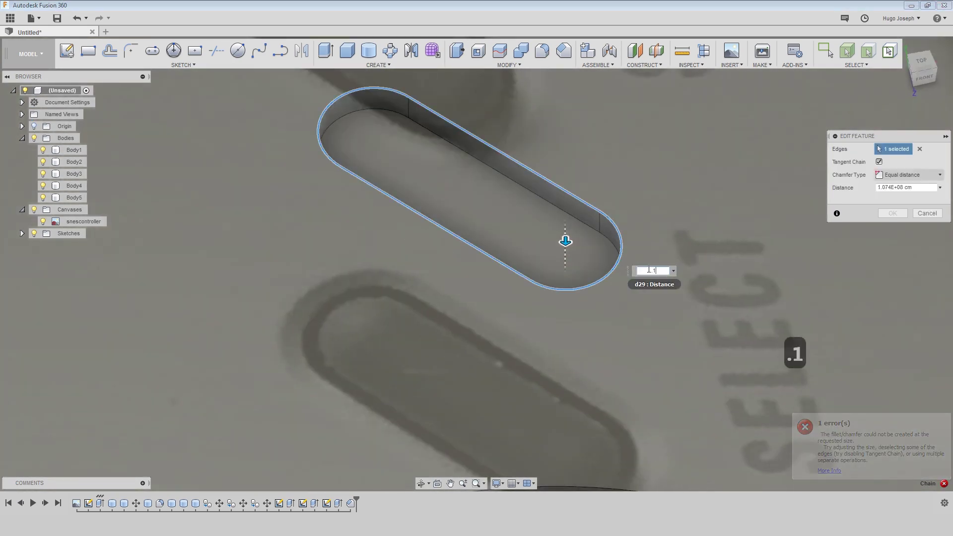
key(BackSpace)
text(05)
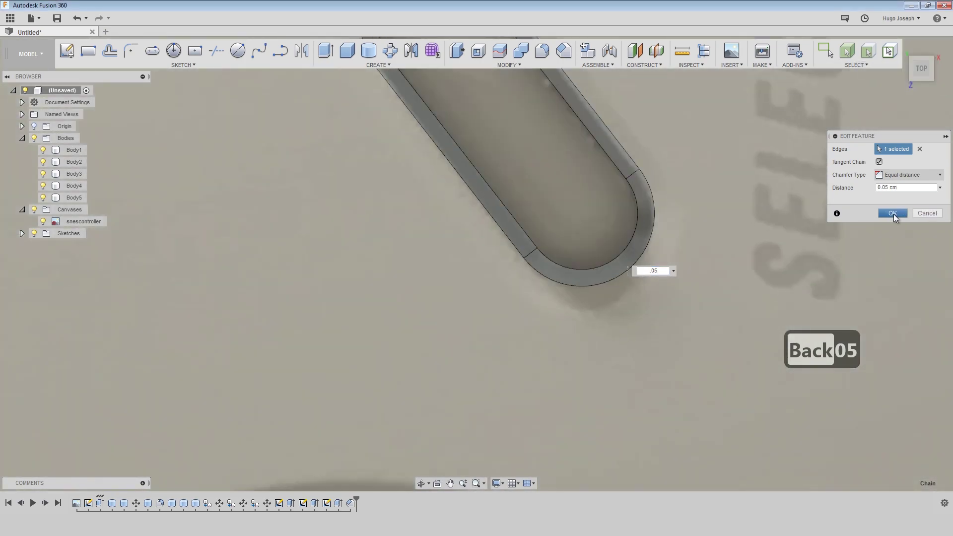
click(892, 213)
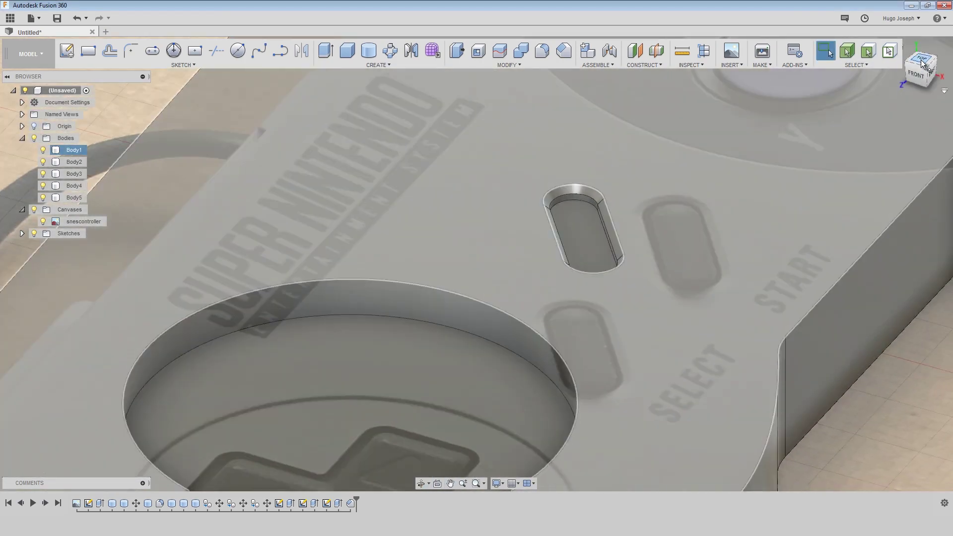
Sketch a straight line on the top face above the Select and Start outlines, running lengthwise along the controller, and finish the sketch
key(Escape)
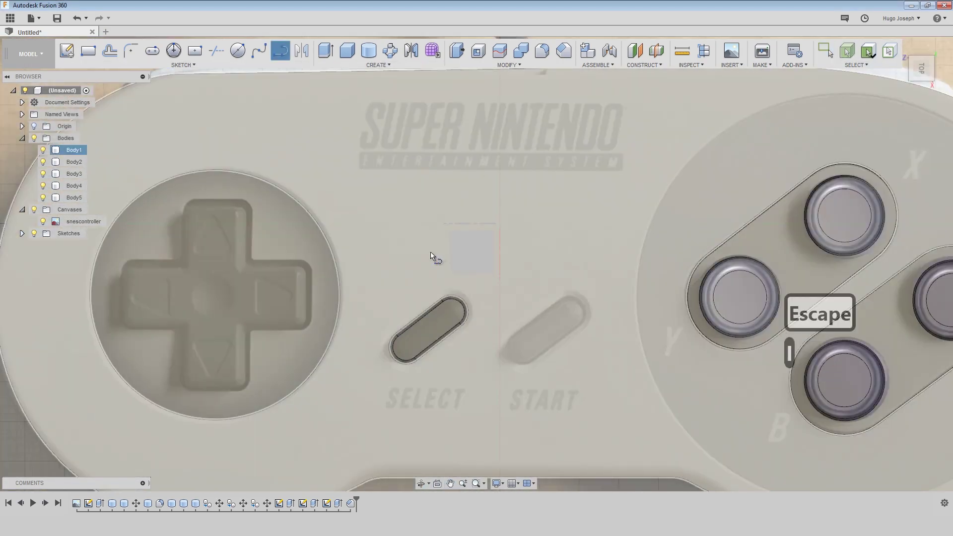
click(462, 268)
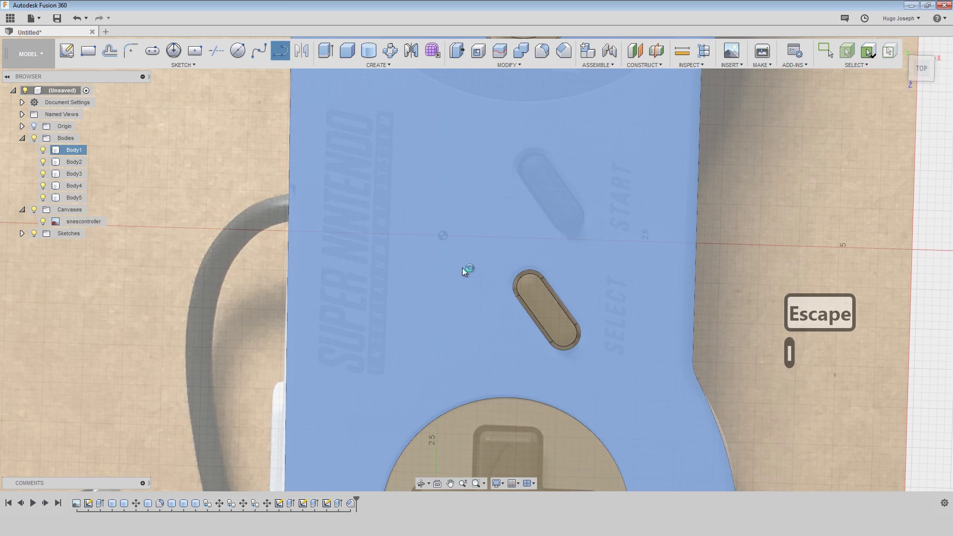
click(913, 459)
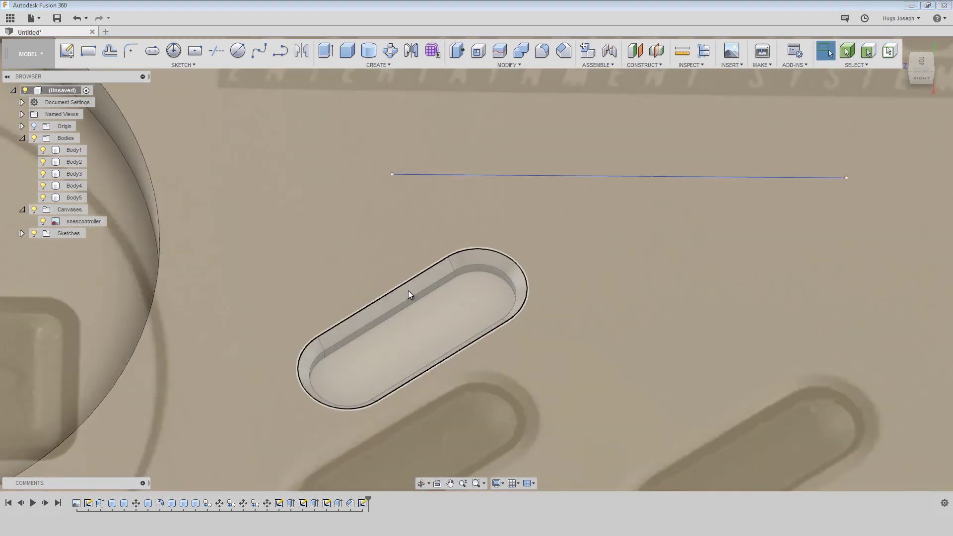
Pattern the faces of the chamfered Select recess along the line with quantity 2, placing the copy on the Start outline
click(868, 51)
click(437, 273)
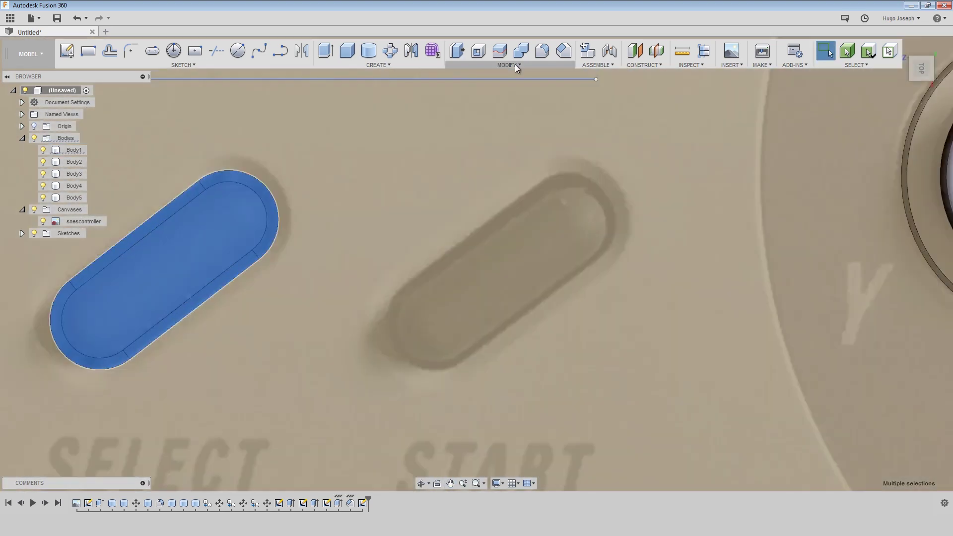
click(514, 64)
click(378, 64)
click(430, 257)
scroll(462, 273, down, 3)
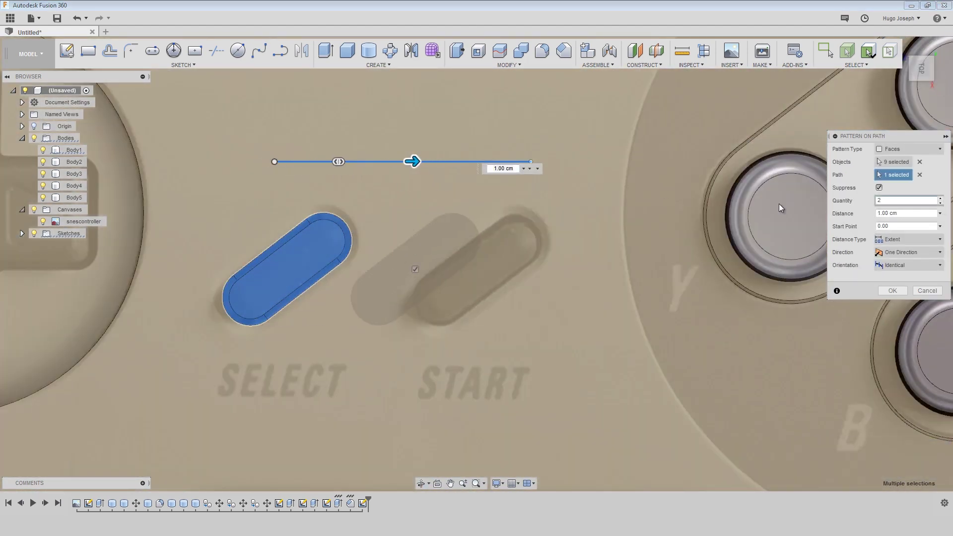
drag(413, 161, 480, 161)
click(893, 290)
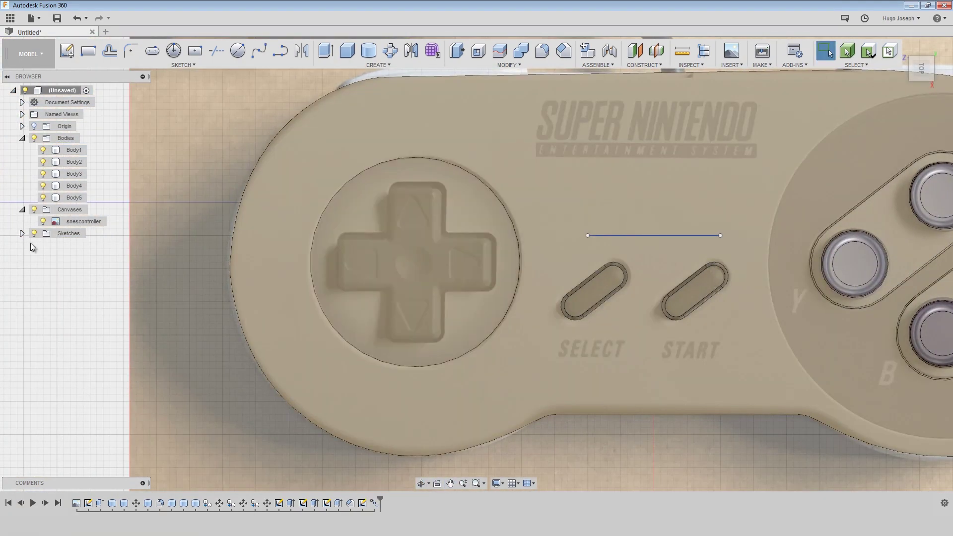
Hide the path line sketch and turn the reference canvas off and on again to inspect the bare model
click(22, 233)
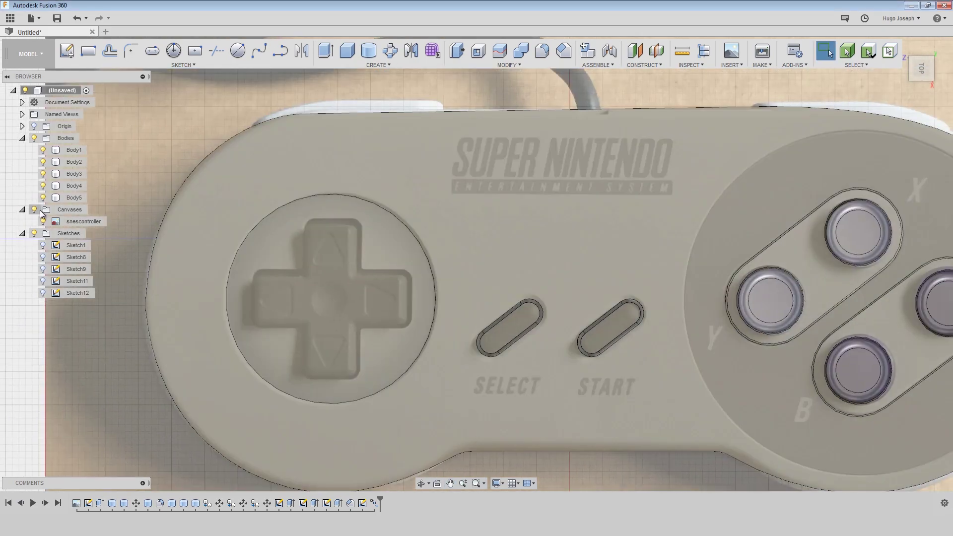
click(34, 210)
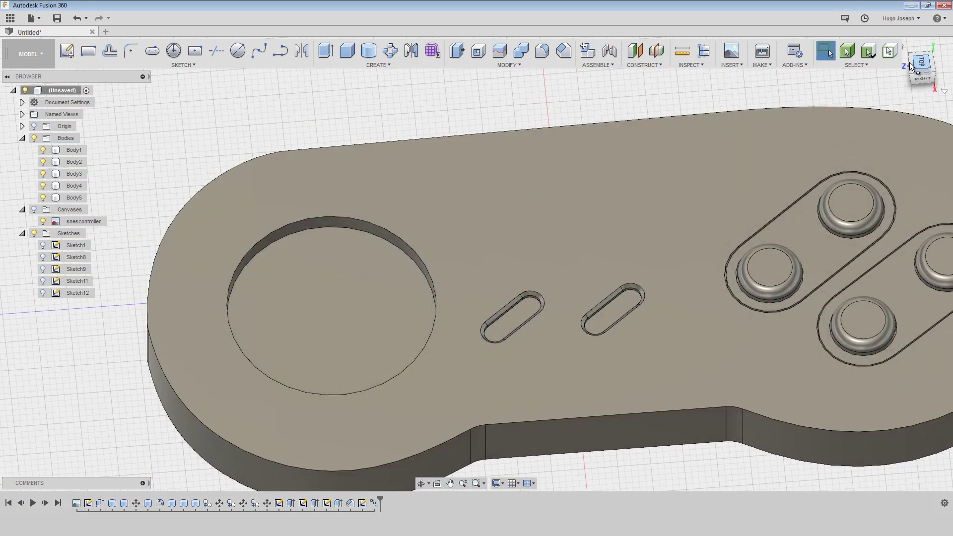
click(35, 209)
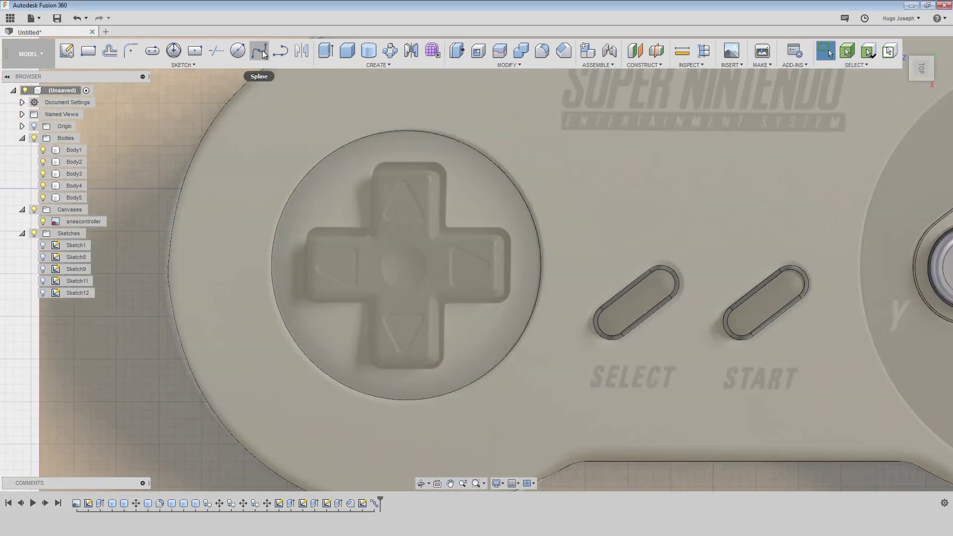
Start a new sketch on the floor of the round D-pad recess
click(258, 50)
click(473, 205)
middle_drag(478, 156, 427, 258)
scroll(426, 257, up, 5)
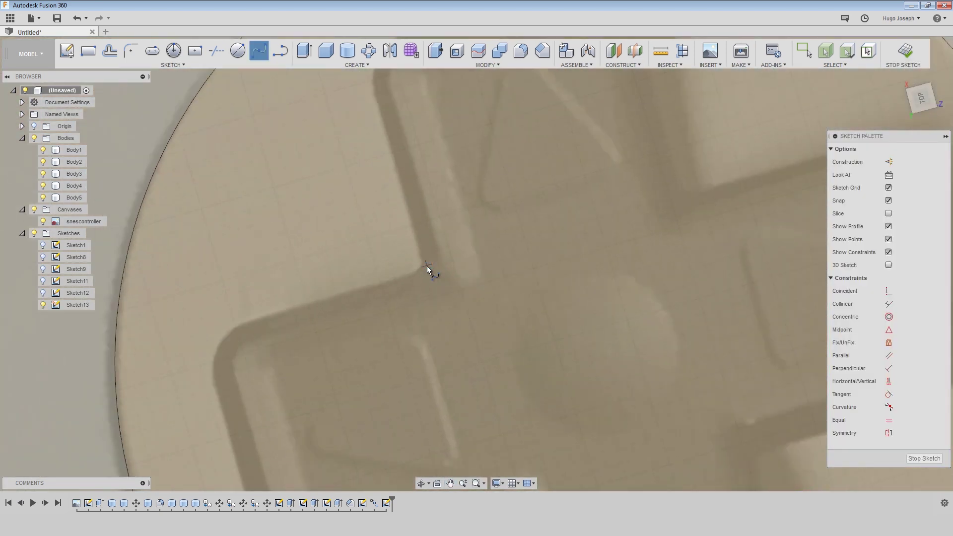
click(424, 269)
middle_drag(468, 312, 466, 403)
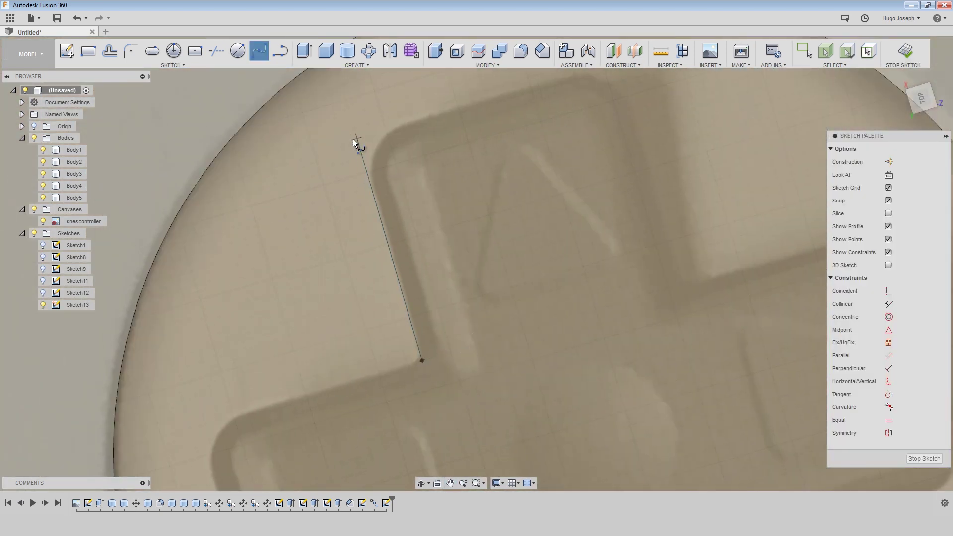
scroll(353, 139, up, 2)
click(356, 142)
key(Escape)
middle_drag(499, 191, 358, 299)
scroll(357, 300, down, 3)
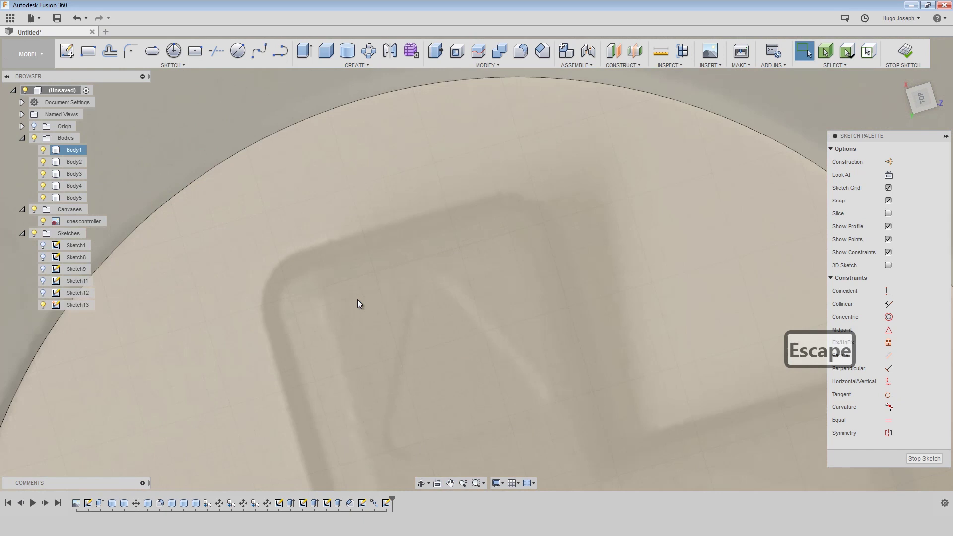
Trace the D-pad's down-arrow arm with three perpendicular lines, starting at the inner corner beside the right arm
middle_drag(350, 395, 344, 300)
key(l)
scroll(345, 303, up, 3)
click(345, 323)
middle_drag(295, 80, 313, 179)
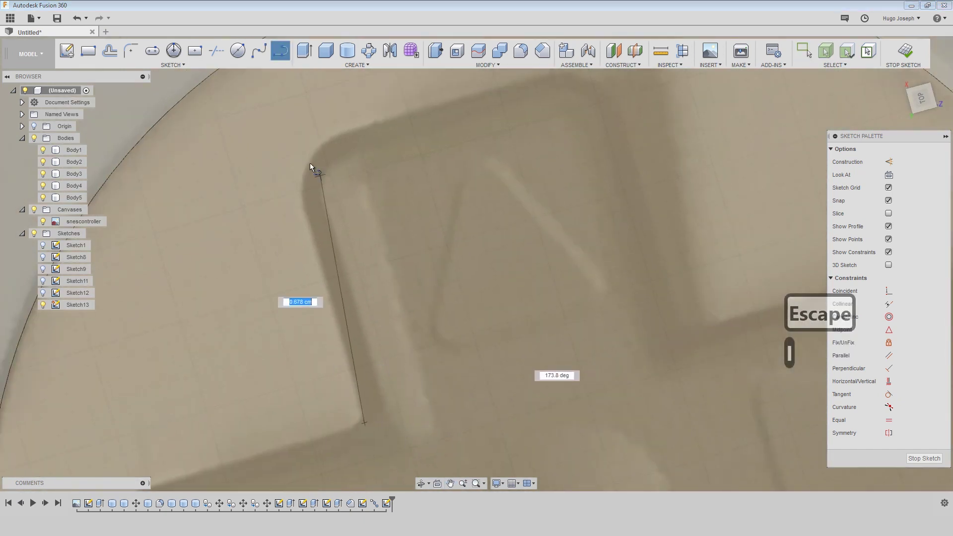
click(286, 151)
middle_drag(496, 156, 400, 261)
click(505, 158)
middle_drag(577, 298, 543, 218)
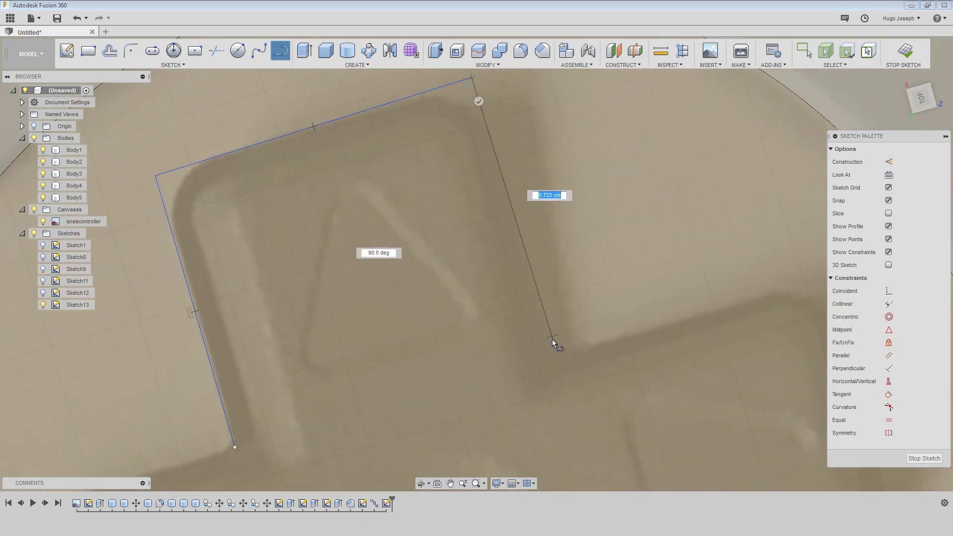
click(559, 358)
Continue the cross outline around the D-pad's left arm with three lines, ending at the inner corner beside the up arm
middle_drag(675, 338, 503, 350)
click(652, 290)
scroll(660, 328, down, 2)
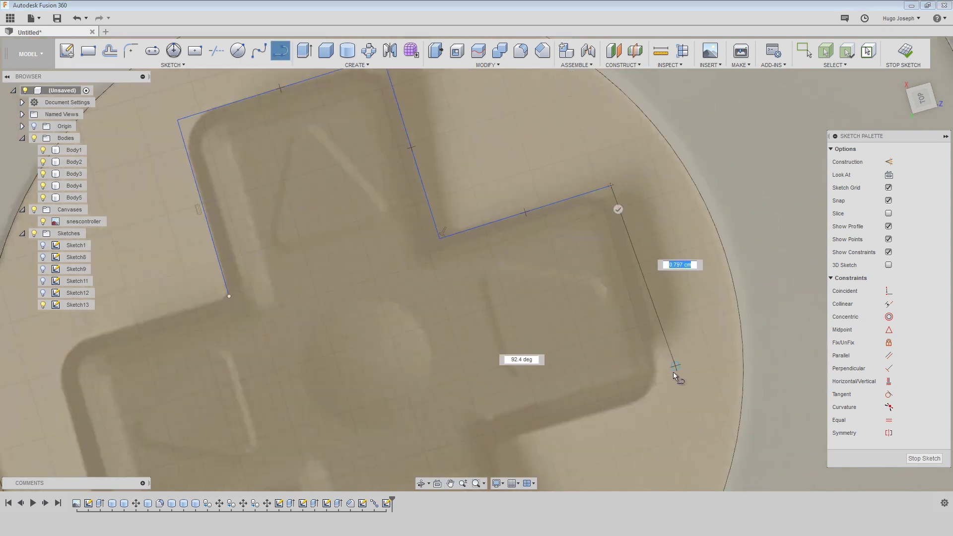
click(668, 385)
click(515, 430)
middle_drag(516, 430, 493, 217)
key(Escape)
Trace the D-pad's up-arrow arm with perpendicular lines, ending at the inner corner beside the right arm
key(l)
click(493, 217)
click(474, 223)
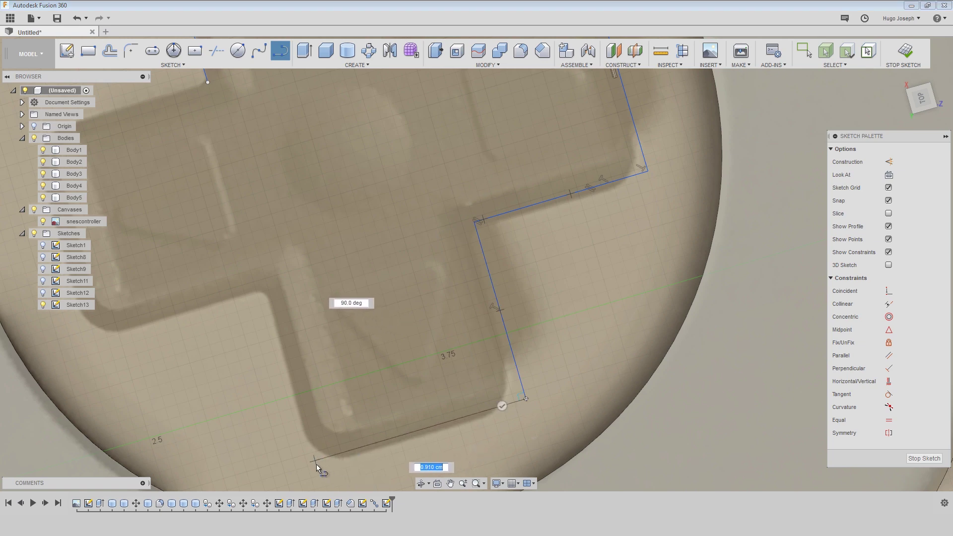
click(268, 289)
Trace the D-pad's right arm and close the cross outline at its starting corner
middle_drag(353, 286, 587, 259)
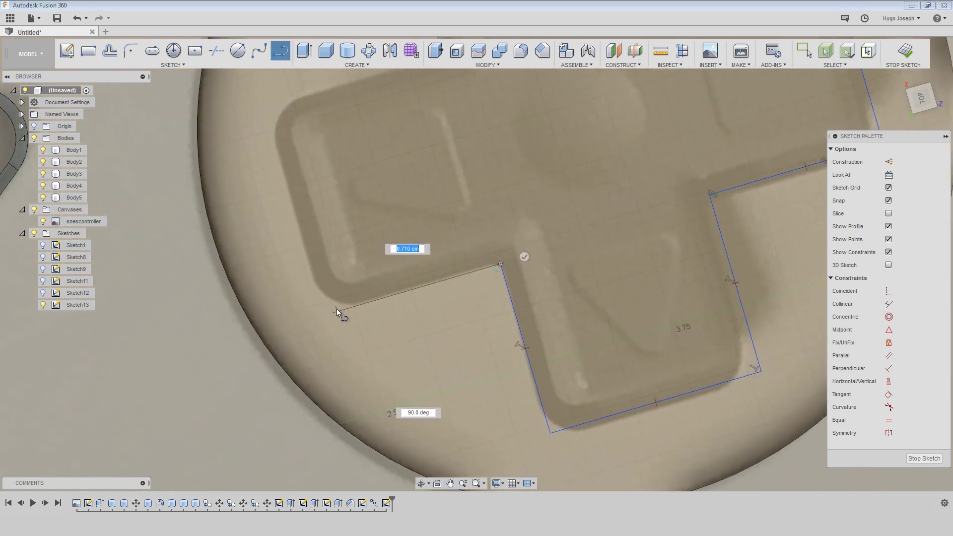
click(329, 313)
middle_drag(371, 314, 405, 430)
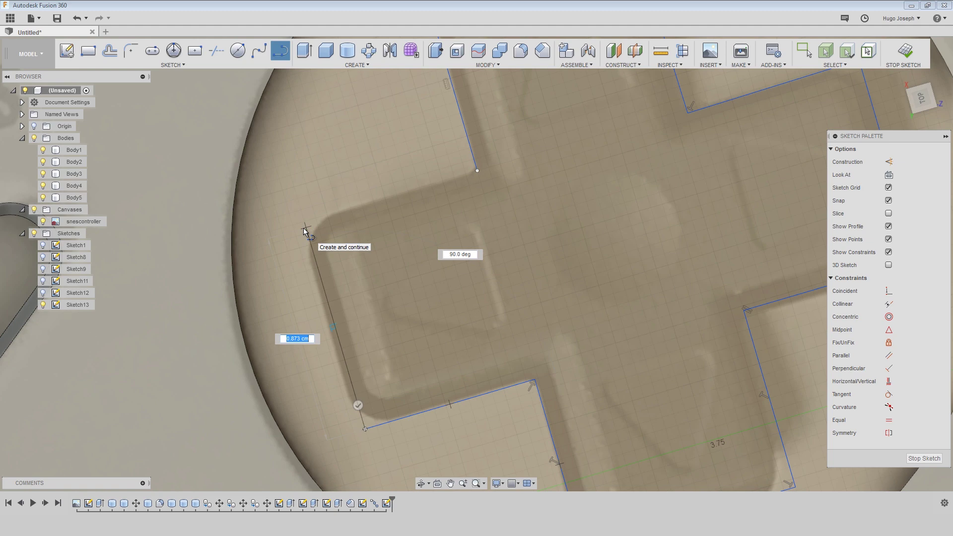
click(476, 174)
scroll(491, 234, down, 5)
scroll(517, 229, up, 3)
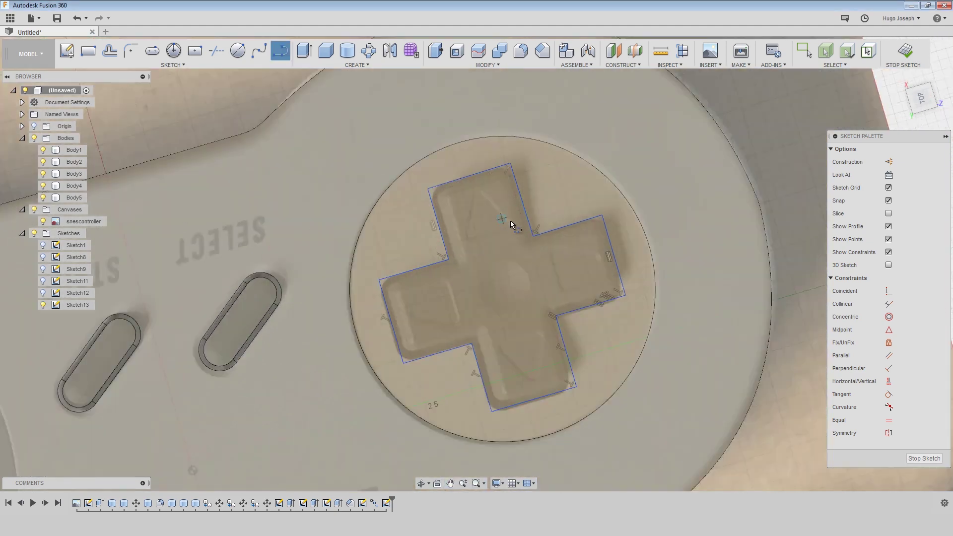
Round the eight outer corners of the D-pad cross outline with 0.10 cm sketch fillets
key(Escape)
scroll(509, 121, up, 4)
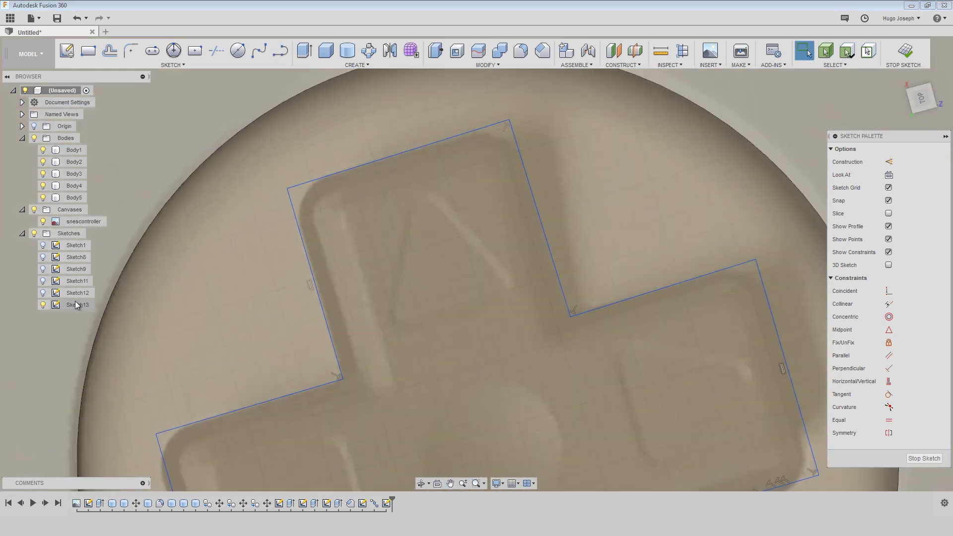
click(478, 380)
key(Escape)
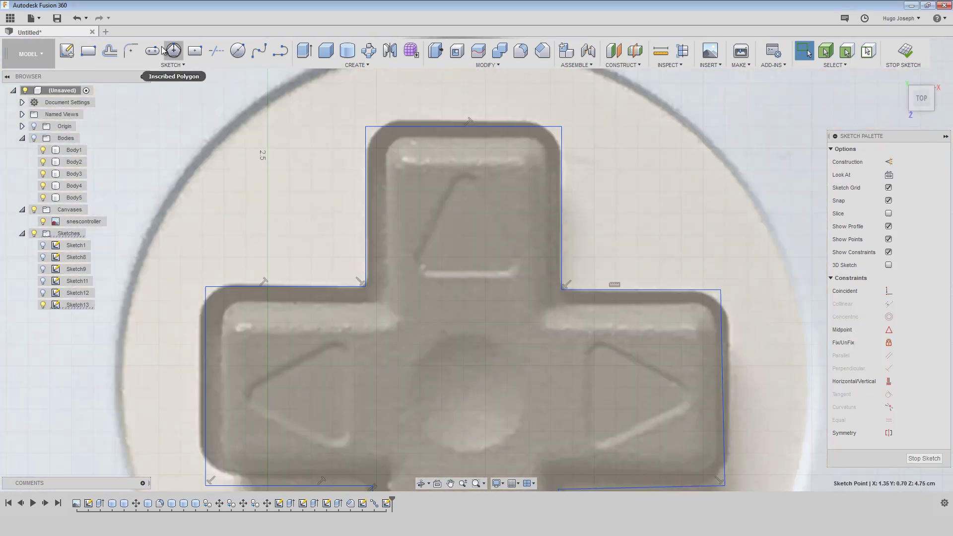
click(721, 289)
scroll(759, 389, down, 3)
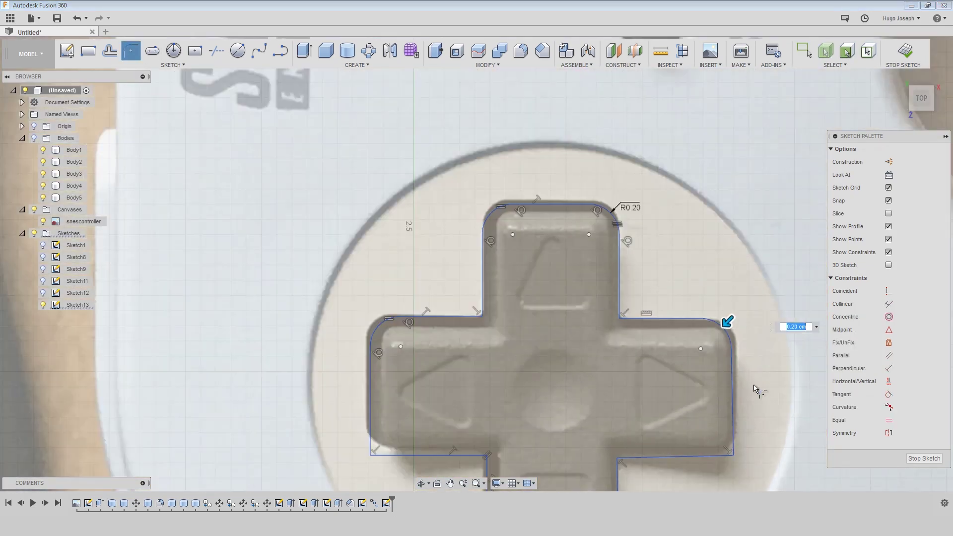
middle_drag(757, 387, 668, 262)
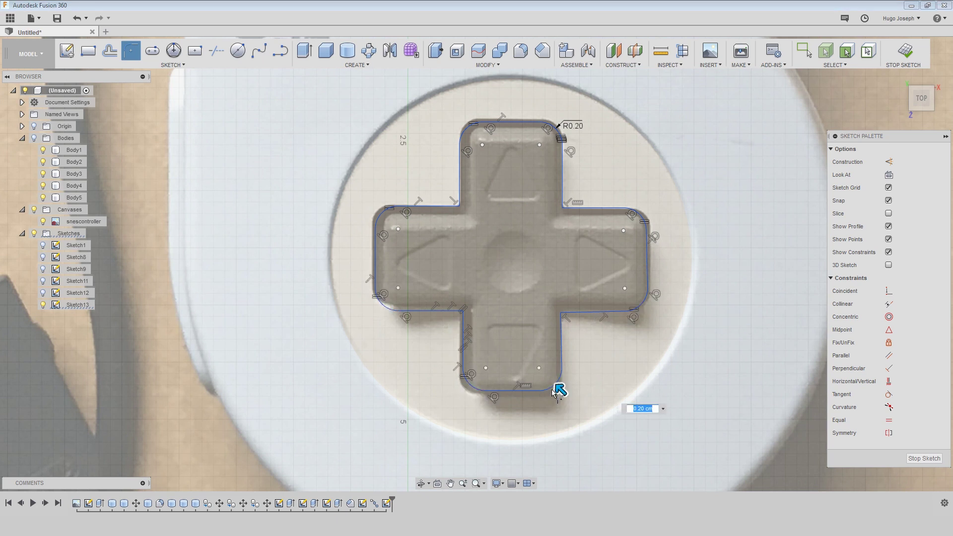
key(Return)
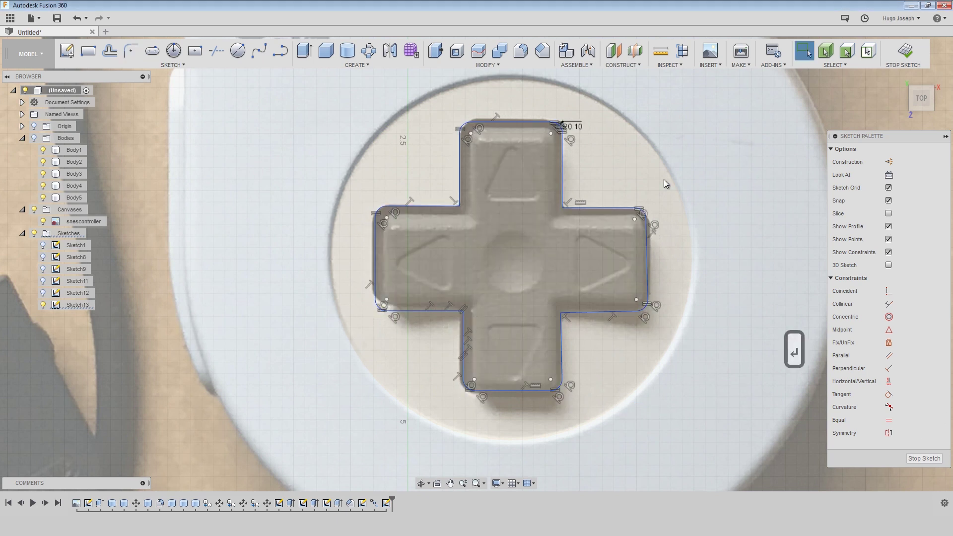
Offset the whole rounded cross outline inward by 0.07 cm
key(o)
click(507, 123)
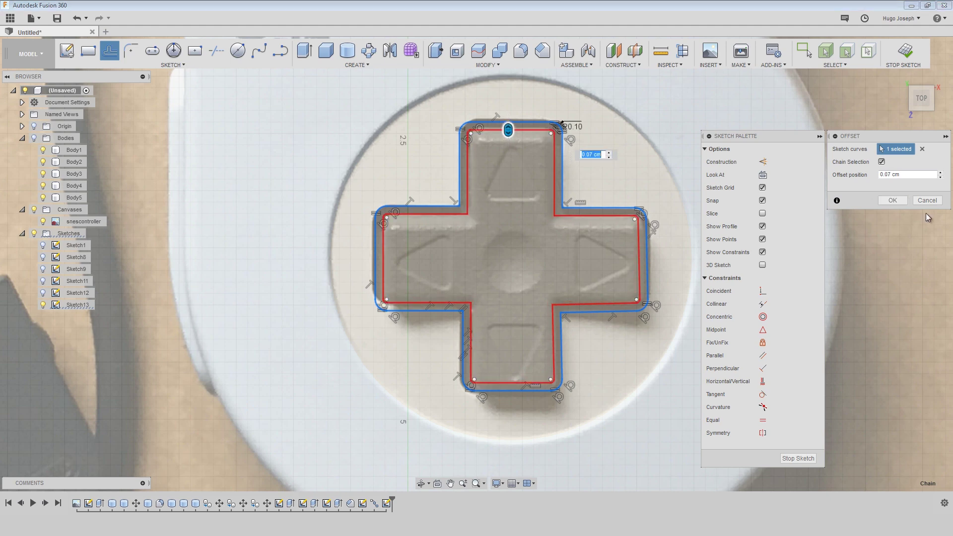
click(893, 200)
Extrude both cross profiles downward to cut the D-pad opening into the body inside the circular recess
key(q)
click(554, 152)
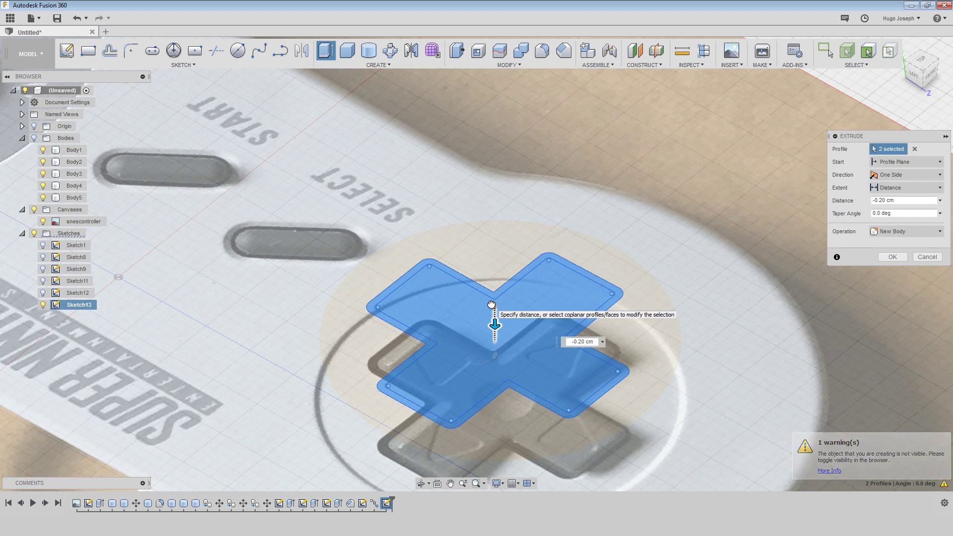
drag(491, 304, 494, 341)
key(Return)
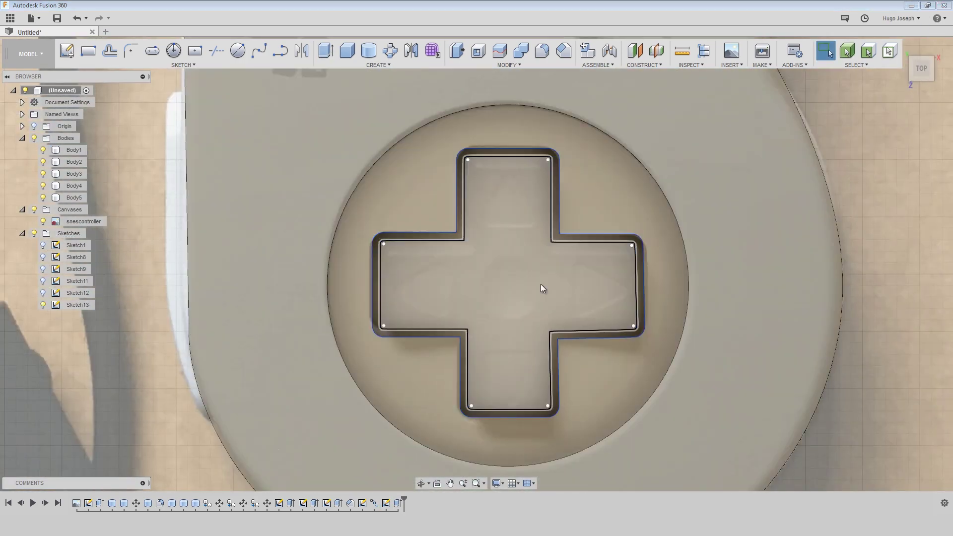
Extrude the inner cross profile upward as a new body for the D-pad
click(541, 284)
key(q)
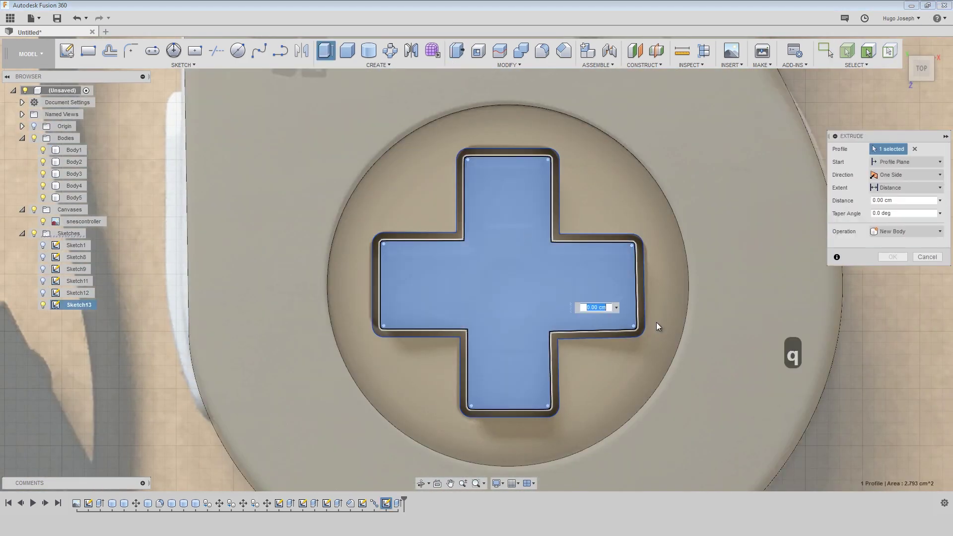
key(Return)
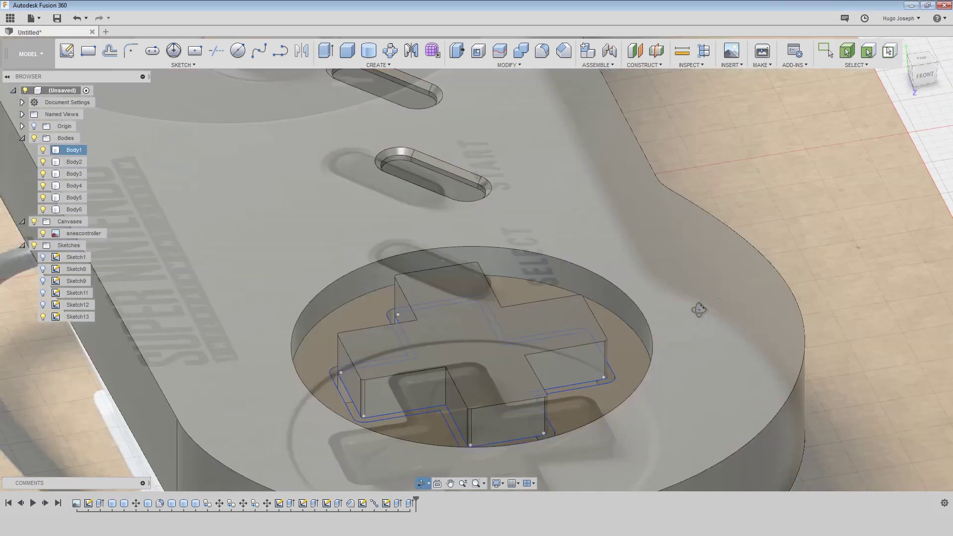
Fillet the outer edges around the D-pad's top face
key(f)
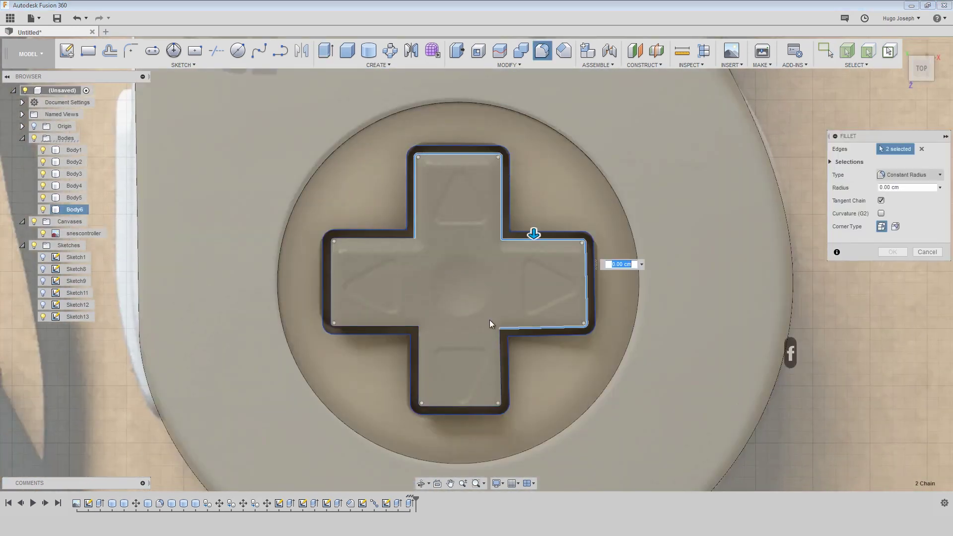
drag(389, 332, 388, 327)
shift+middle_drag(558, 372, 544, 336)
key(Return)
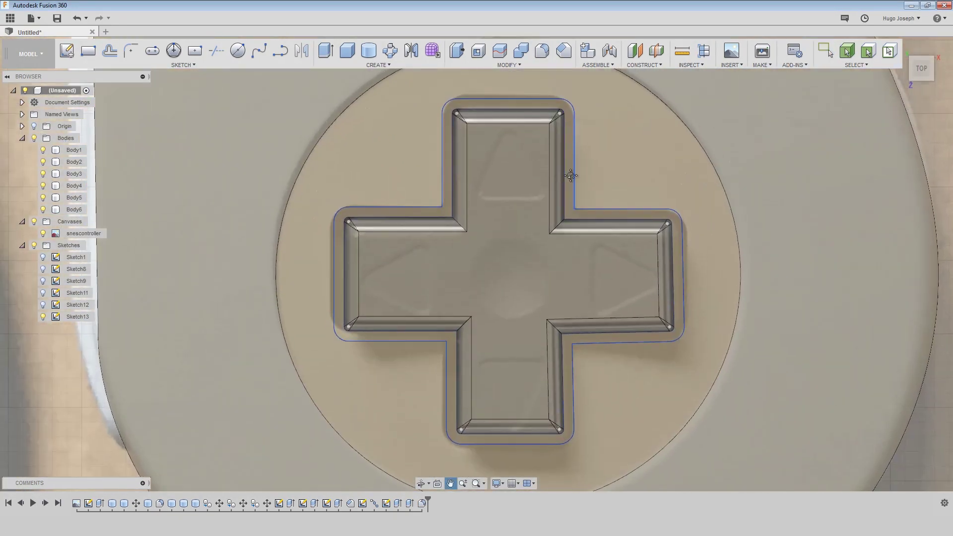
Sketch line triangles over the up and right arrows on the D-pad's top face
click(118, 53)
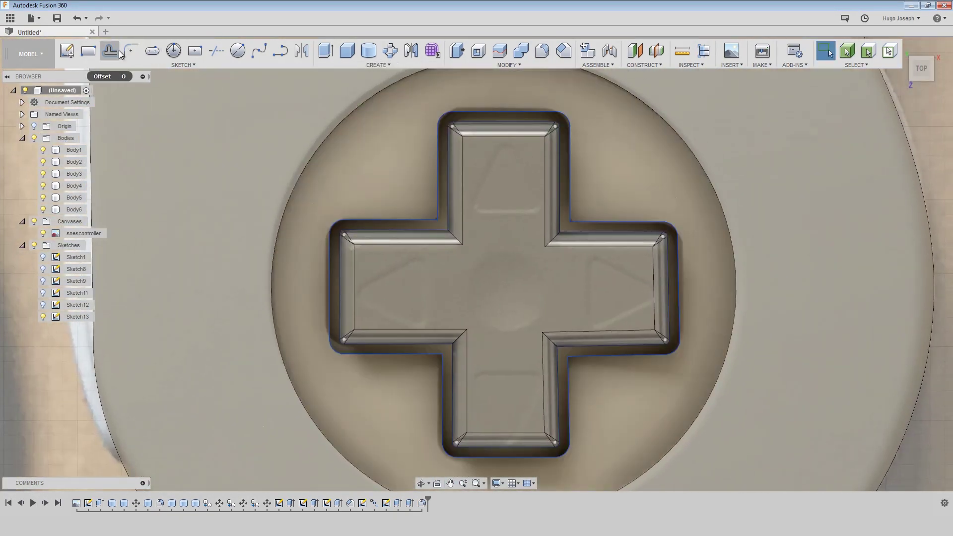
key(l)
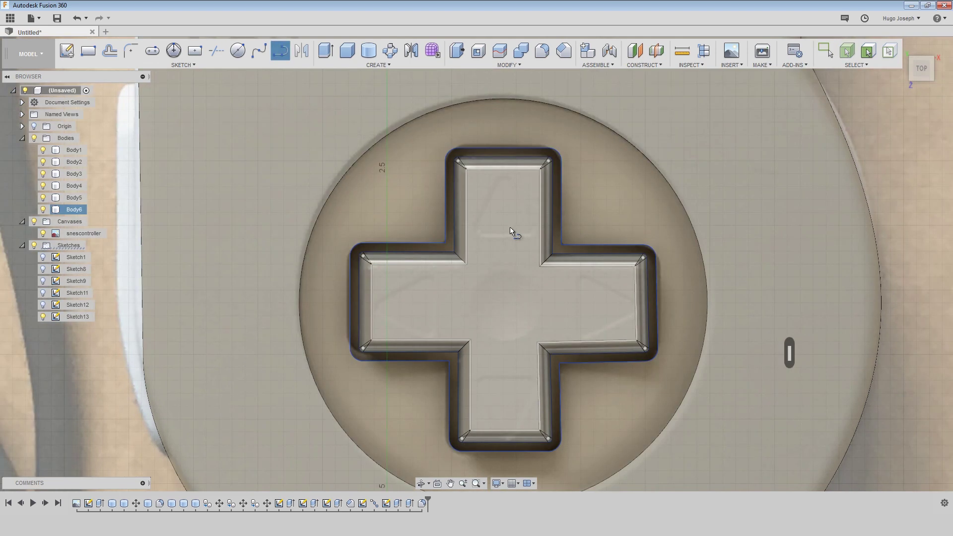
click(510, 227)
click(469, 216)
click(438, 269)
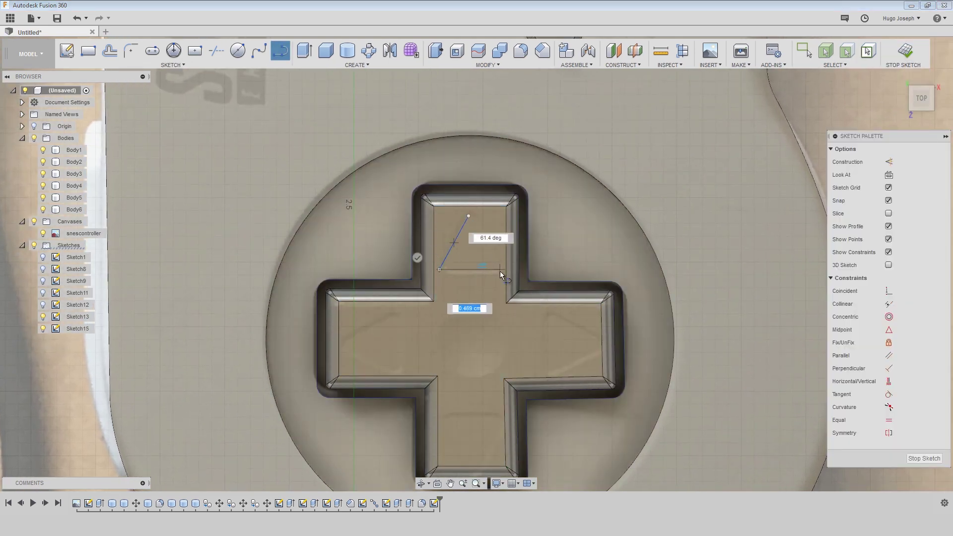
click(500, 271)
scroll(547, 315, up, 2)
middle_drag(554, 323, 549, 283)
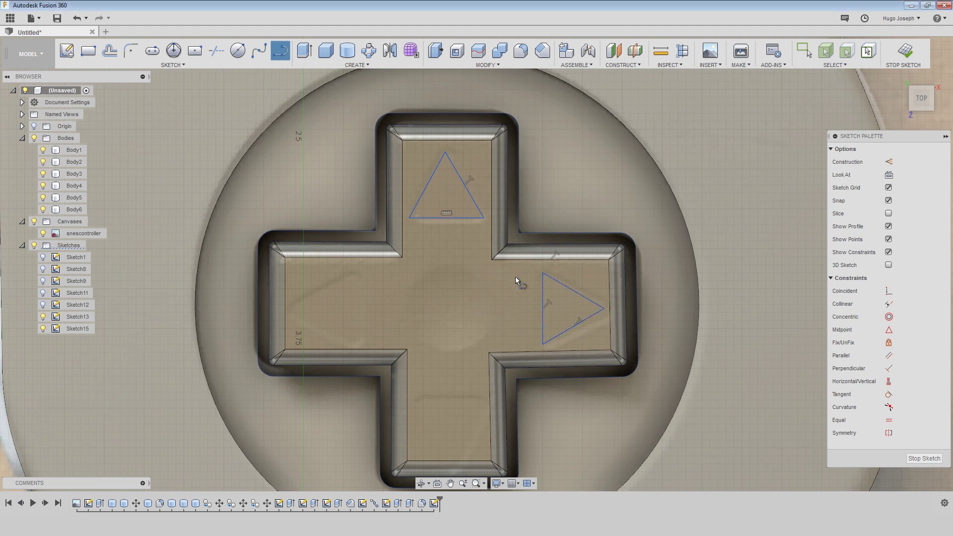
Sketch closed line triangles over the left and down arrows on the D-pad's top face
click(327, 302)
click(397, 262)
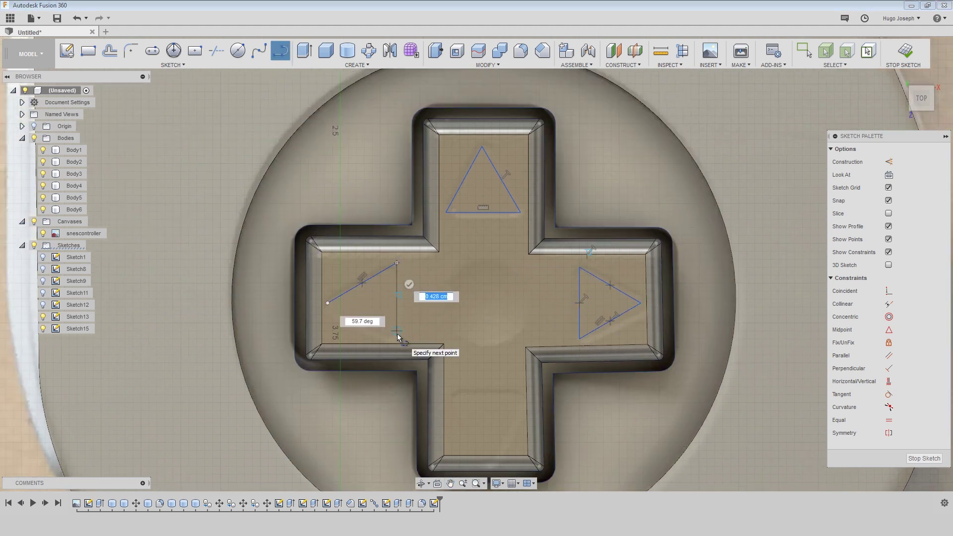
click(325, 302)
middle_drag(502, 343, 457, 255)
scroll(457, 255, up, 1)
click(439, 382)
click(394, 306)
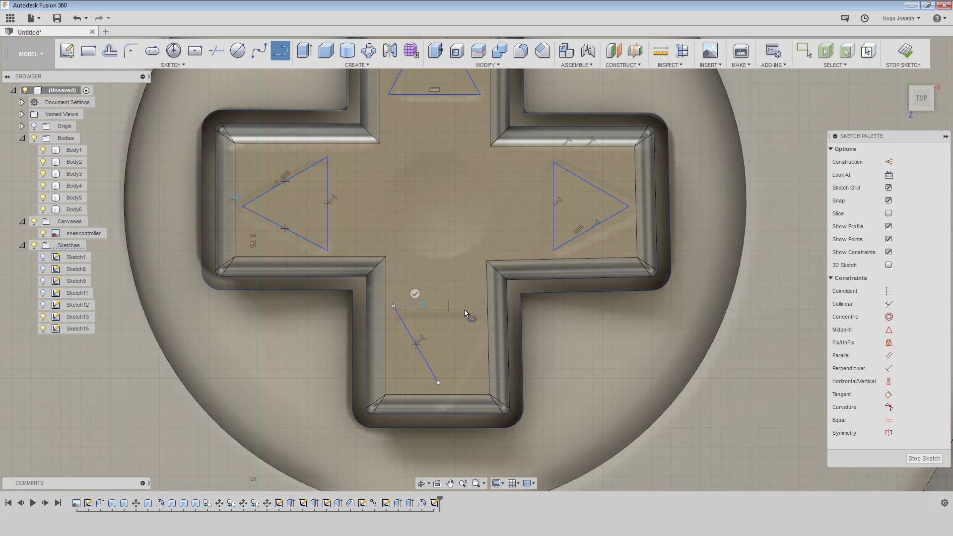
click(477, 306)
click(438, 382)
Round the corners of all four arrow triangles with small sketch fillets
scroll(475, 228, down, 3)
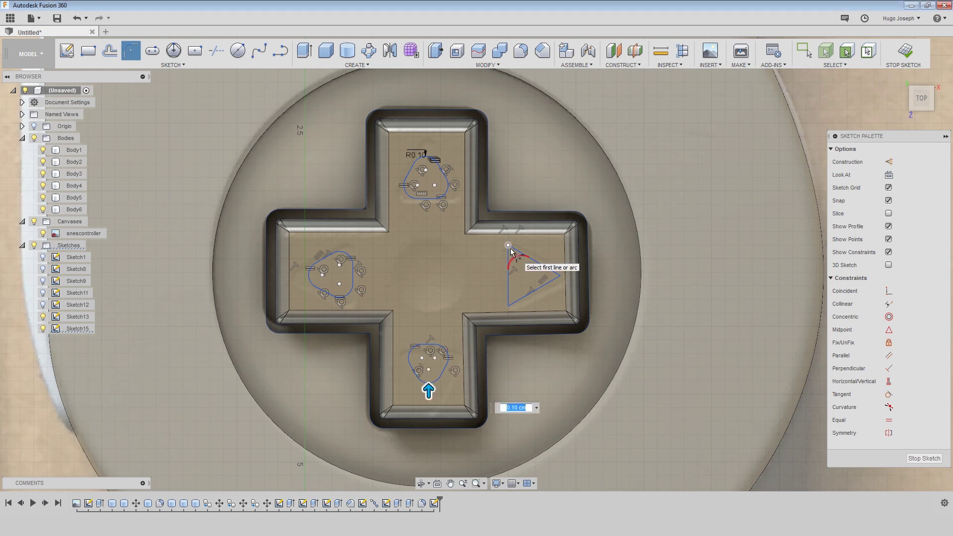
drag(511, 298, 507, 305)
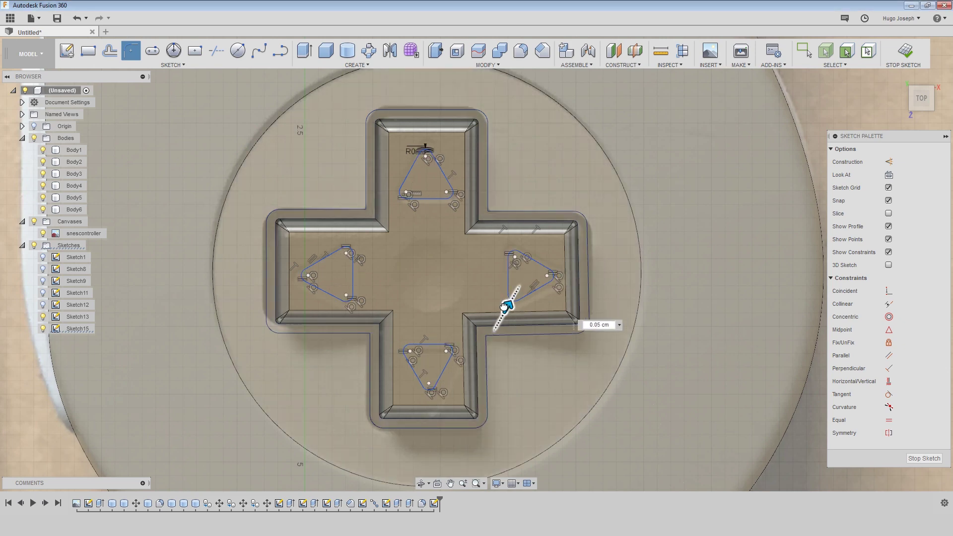
scroll(511, 300, up, 3)
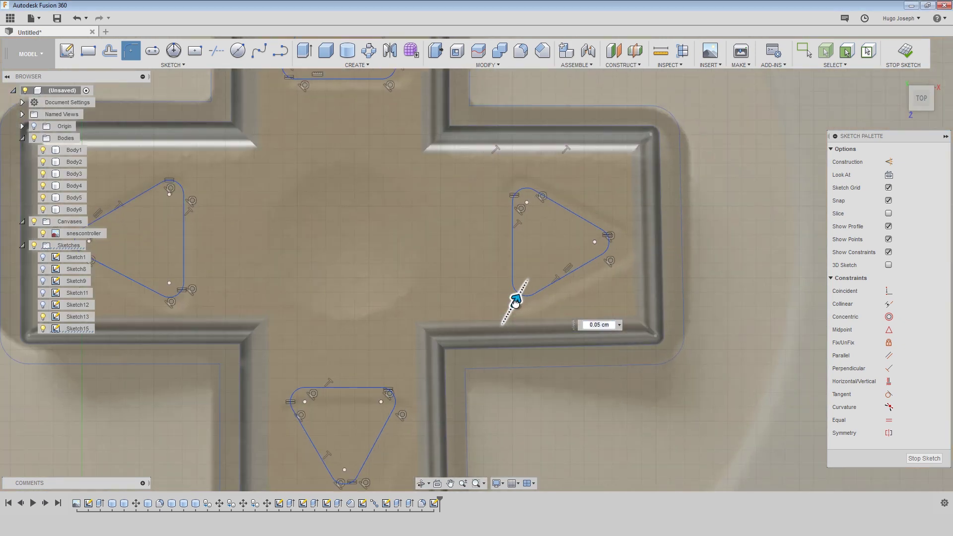
scroll(514, 278, down, 4)
key(Return)
Cut the four arrow triangles 0.05 cm deep into the D-pad's top face
key(q)
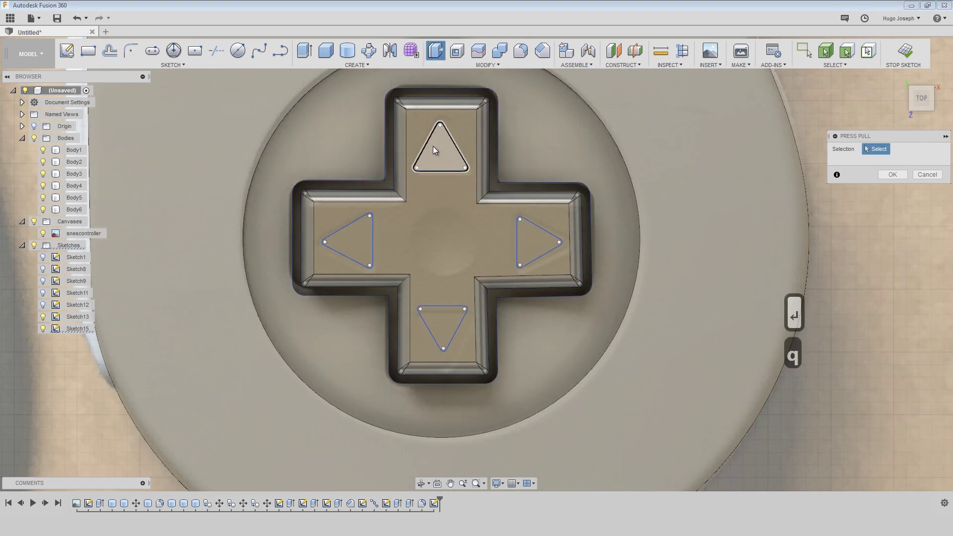
click(433, 146)
click(535, 242)
click(446, 317)
click(354, 242)
shift+middle_drag(354, 241, 375, 431)
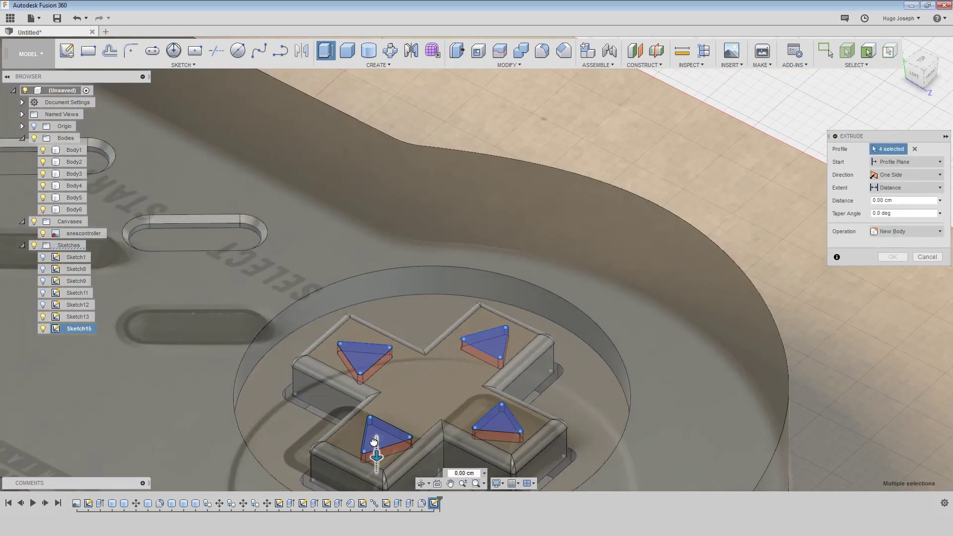
drag(373, 443, 376, 451)
middle_drag(376, 451, 379, 334)
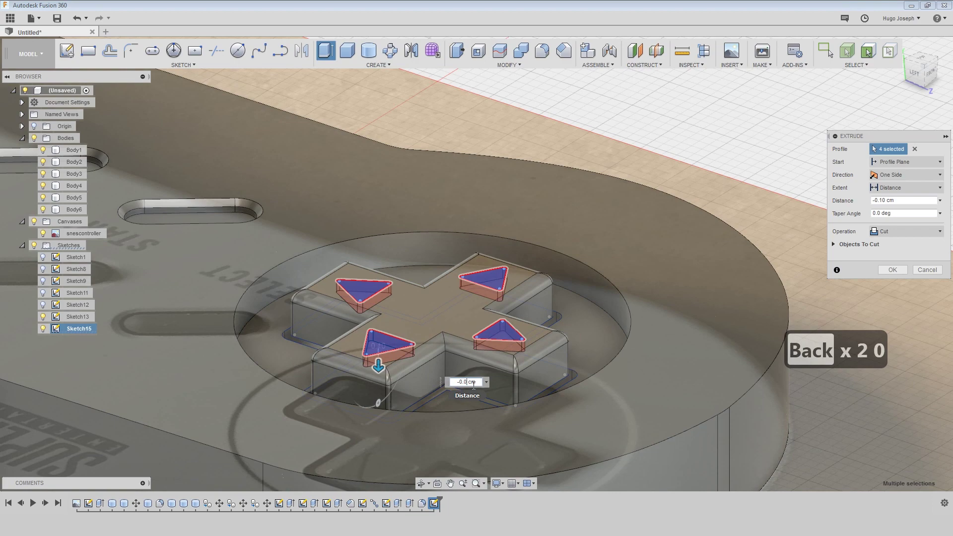
text(5)
click(892, 269)
Fillet the edges of the four triangular arrow pockets with one small constant radius
shift+middle_drag(639, 267, 538, 351)
scroll(397, 194, up, 5)
key(f)
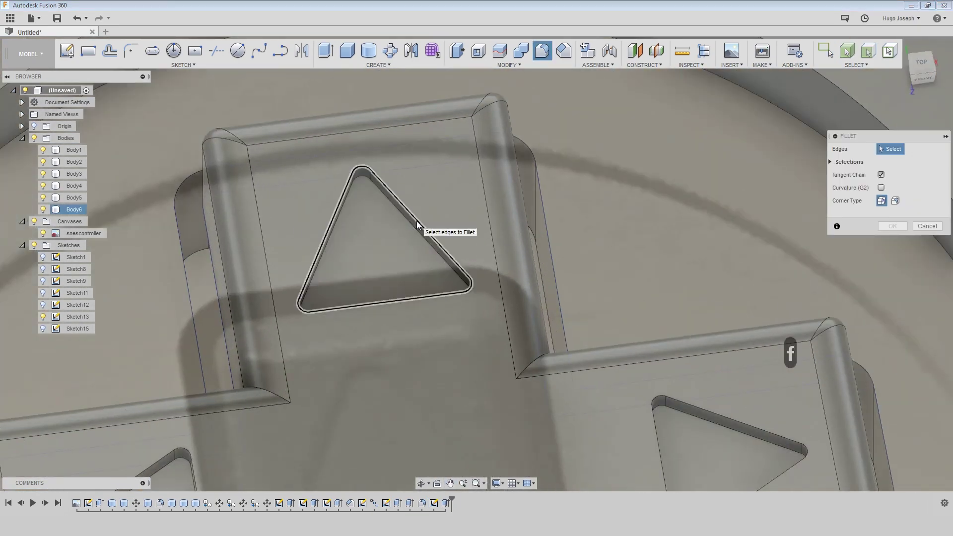
click(416, 222)
scroll(416, 221, down, 3)
click(687, 318)
click(230, 362)
scroll(362, 340, down, 2)
scroll(462, 342, up, 2)
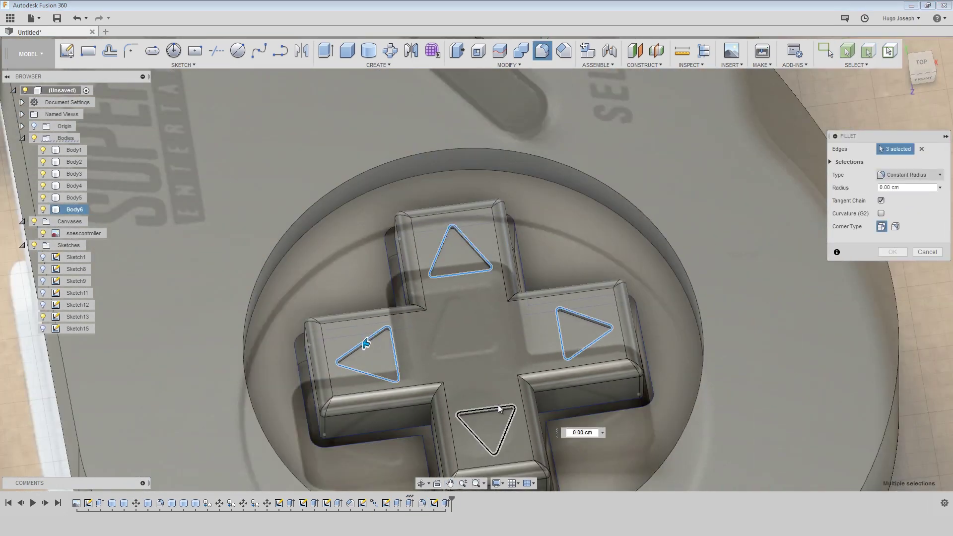
click(498, 408)
scroll(493, 404, up, 4)
drag(493, 395, 493, 389)
scroll(493, 389, down, 3)
key(Return)
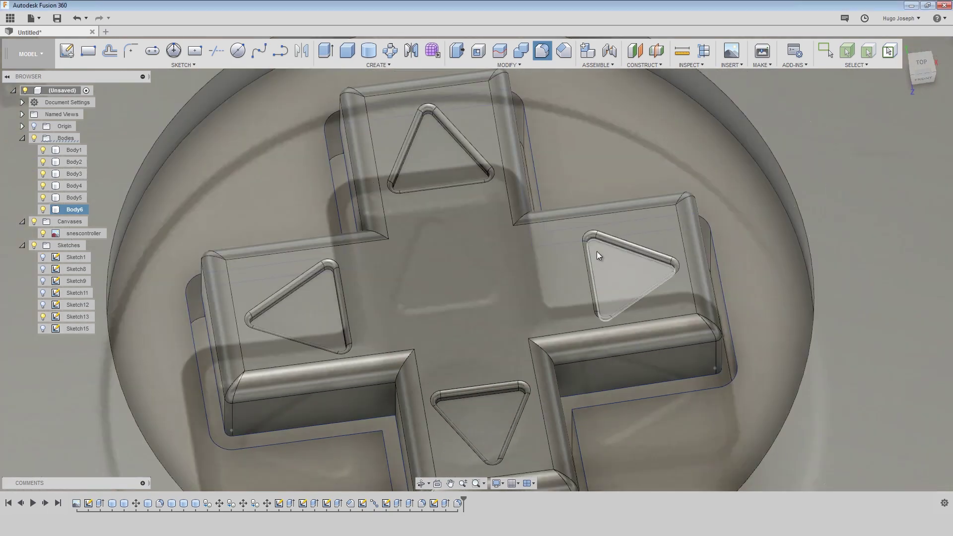
Return to the top view and save the design as SnesControler
click(919, 63)
key(ctrl+s)
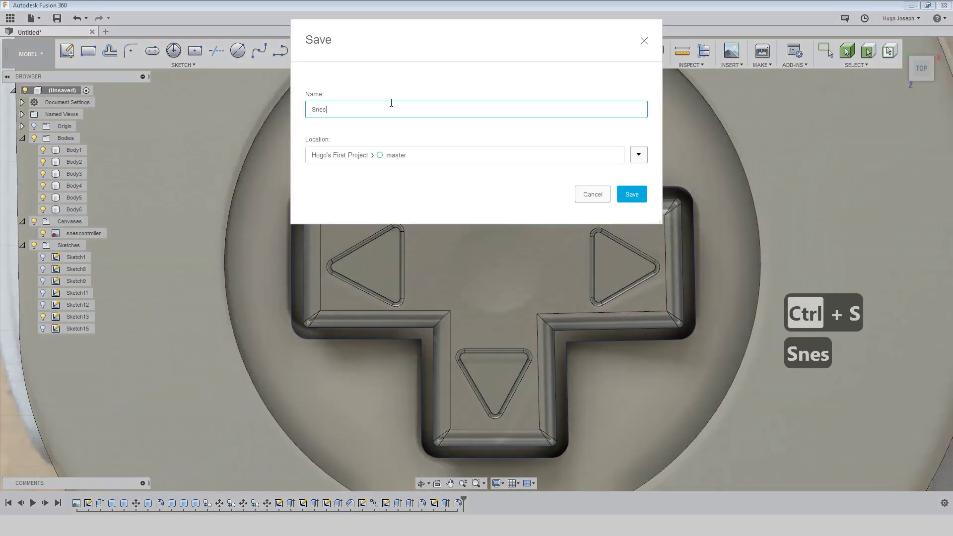
click(628, 195)
Cut a cylinder about 0.534 cm in diameter and 0.03 cm deep into the centre of the D-pad's top face
scroll(499, 245, up, 4)
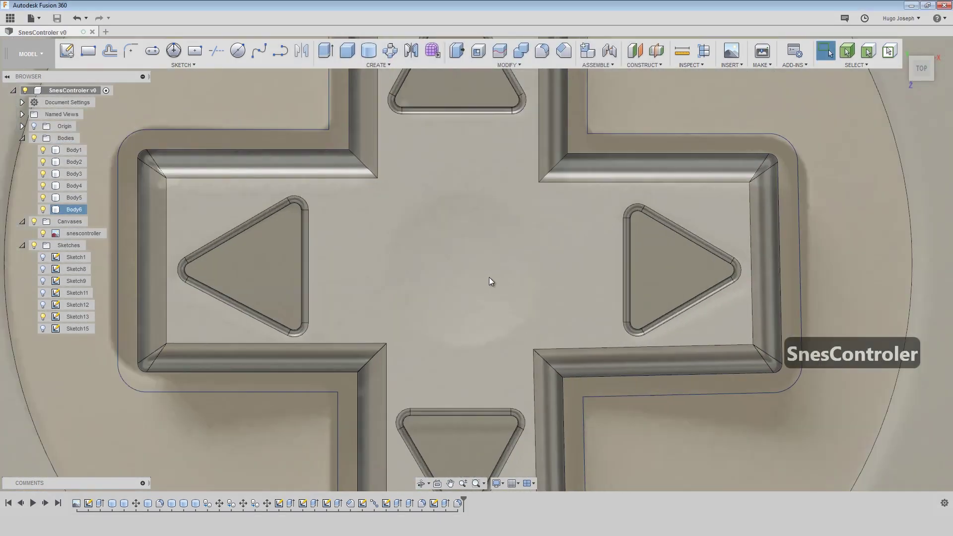
click(372, 52)
click(472, 278)
scroll(464, 272, up, 3)
click(463, 272)
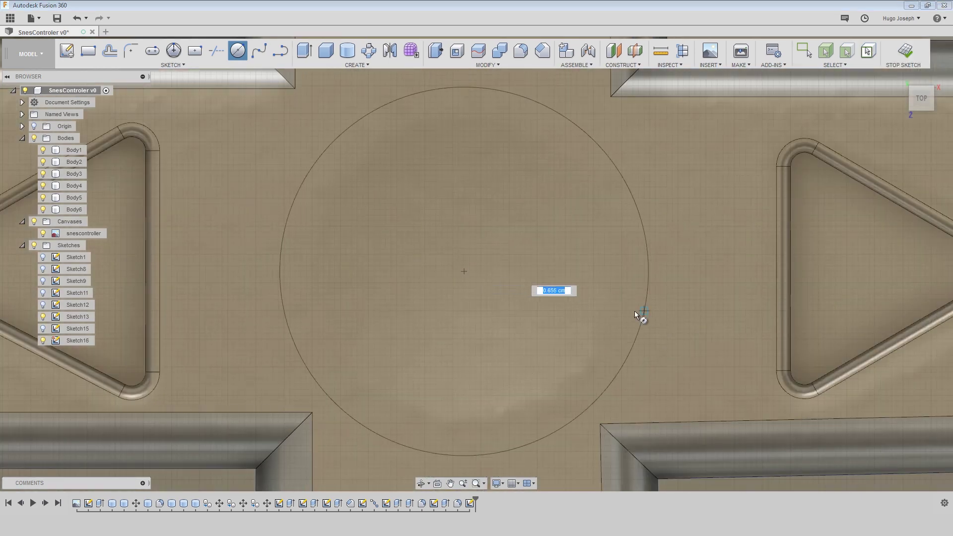
click(611, 306)
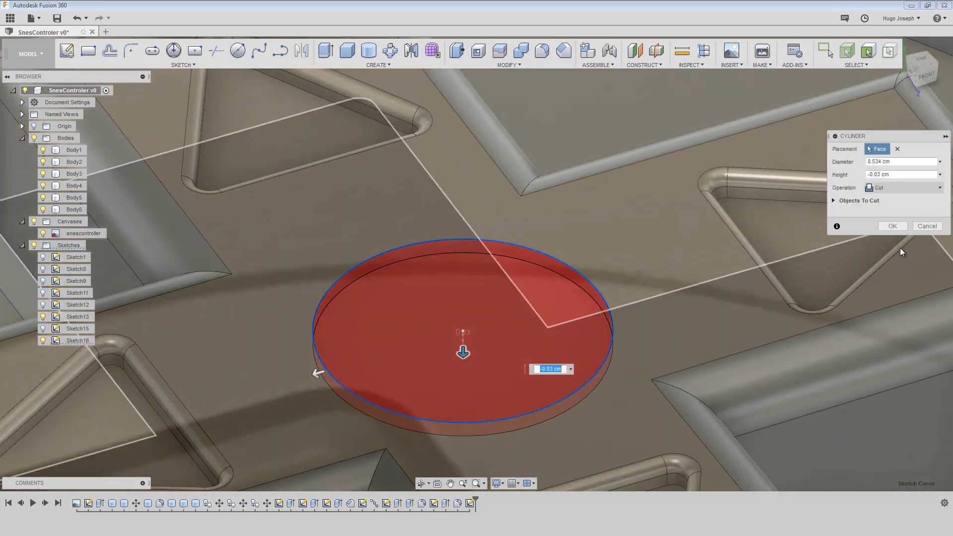
key(Return)
Fillet the rim of the circular recess at the D-pad's centre
key(f)
click(597, 292)
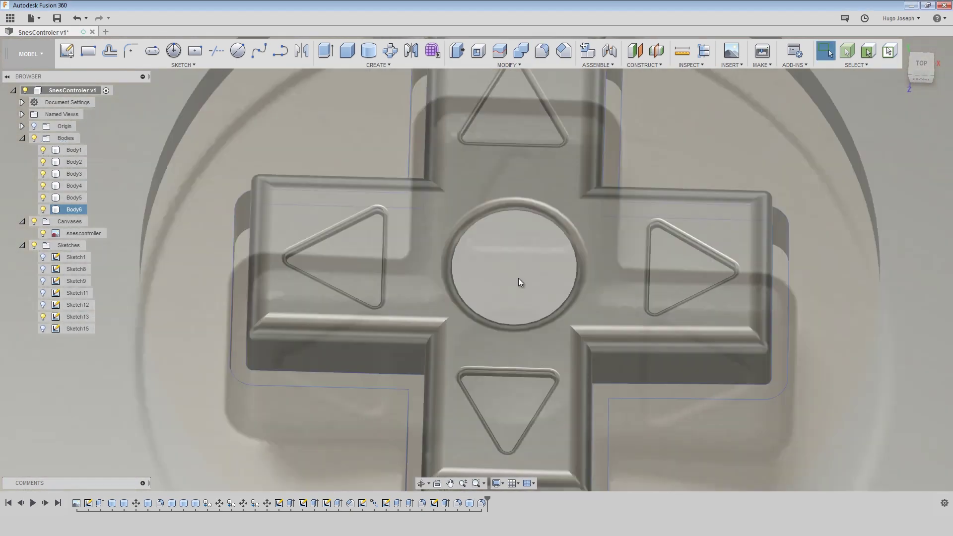
scroll(607, 297, down, 2)
shift+middle_drag(610, 298, 627, 313)
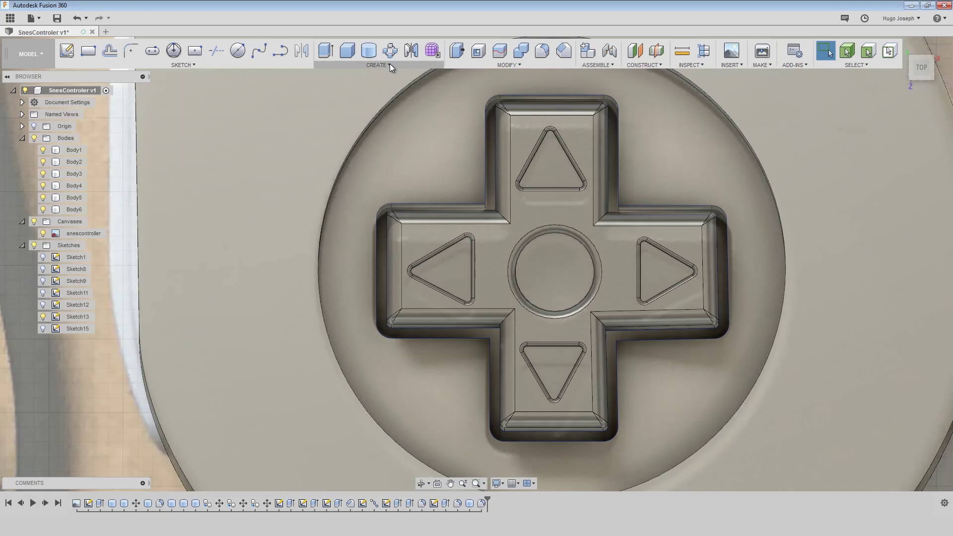
click(389, 63)
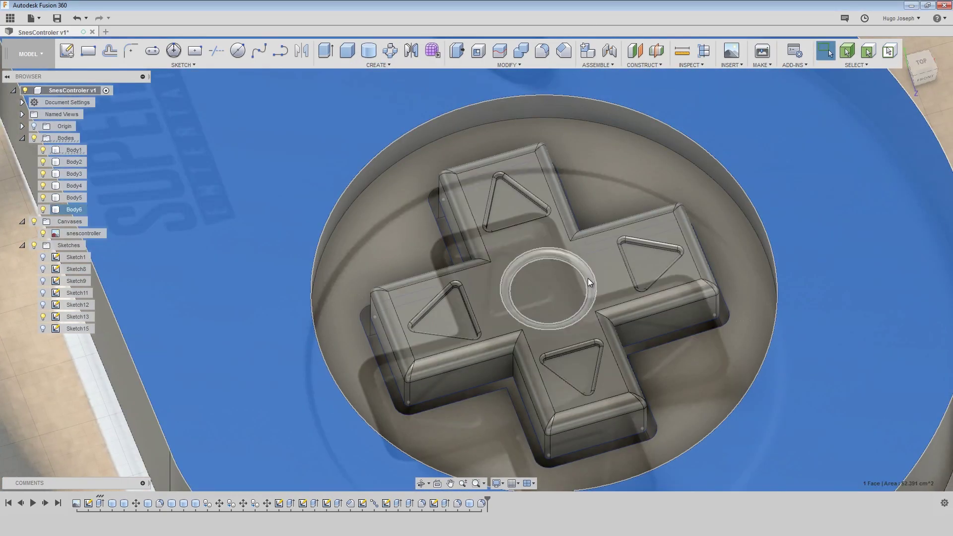
click(612, 360)
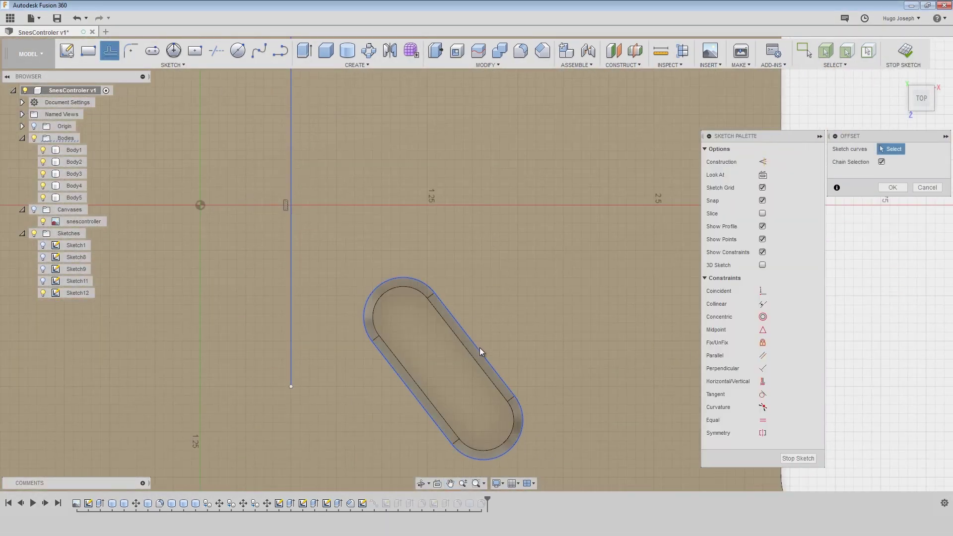
Offset the outline of the Select recess inward by 0.077 cm
click(479, 350)
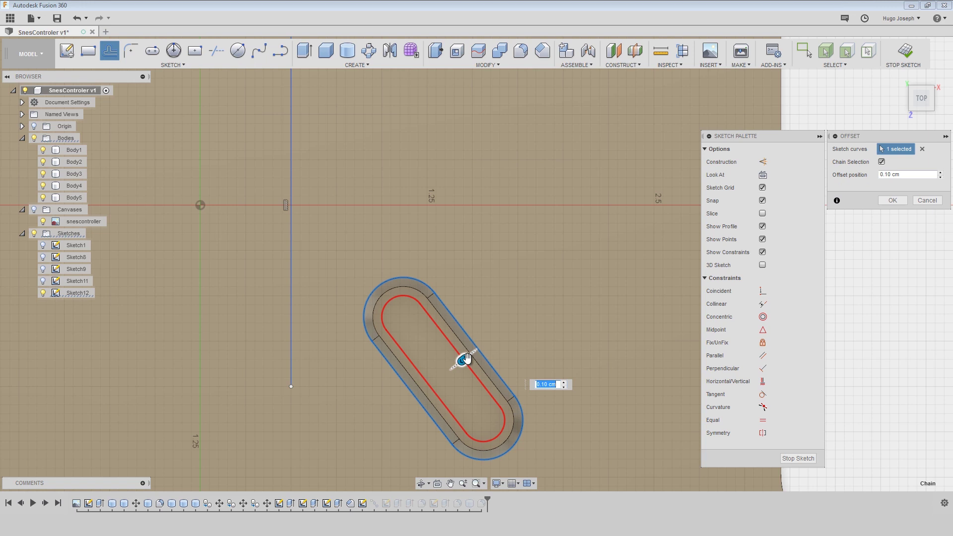
scroll(460, 361, up, 4)
click(892, 200)
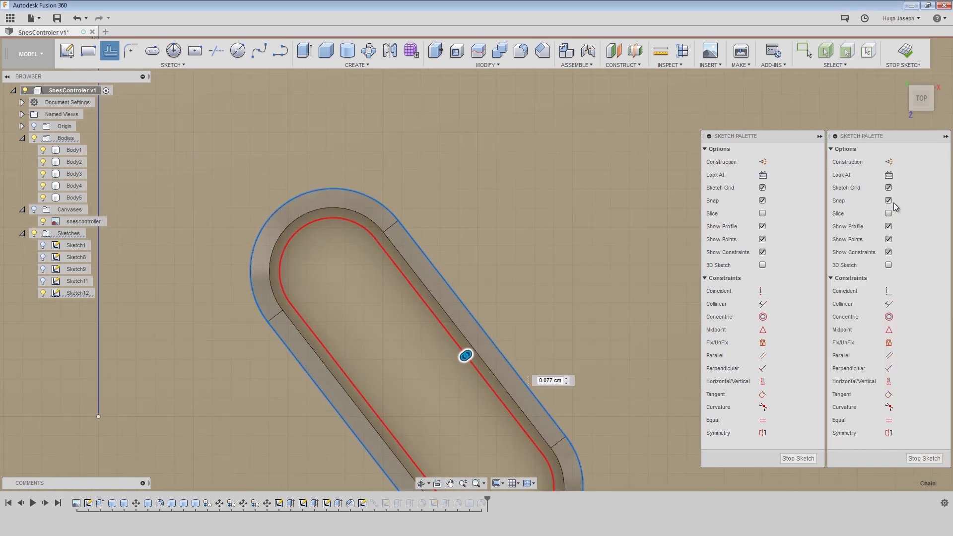
Extrude the inset Select outline symmetrically as a new body and show the D-pad body
key(q)
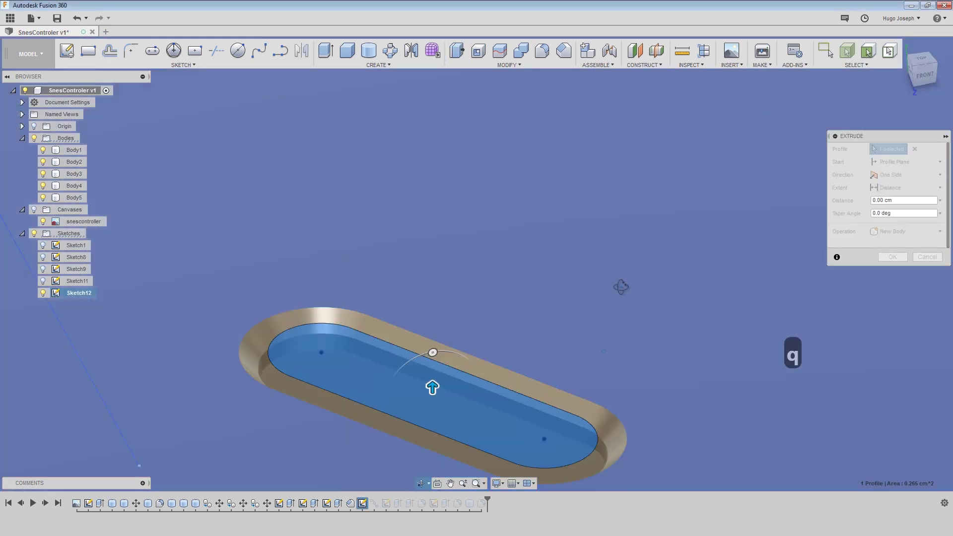
shift+middle_drag(620, 286, 621, 256)
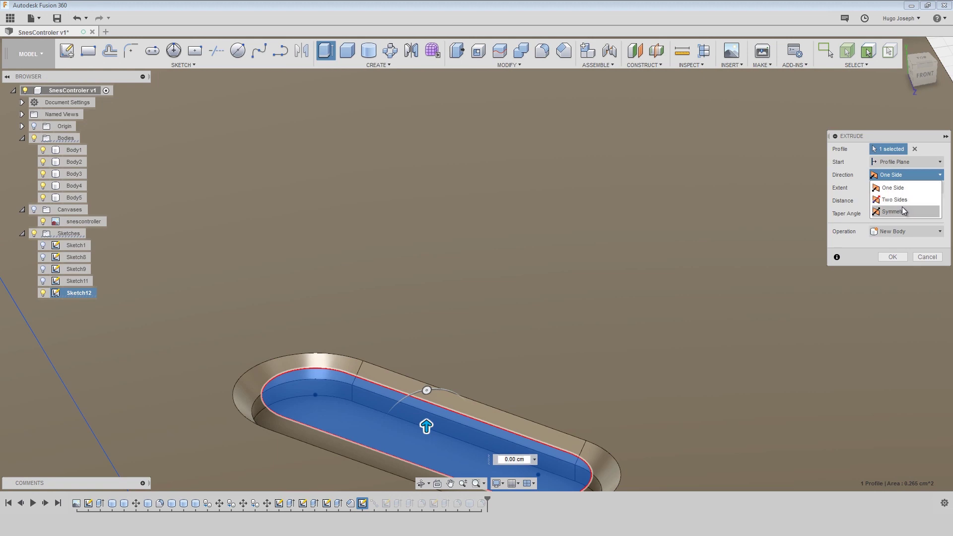
click(898, 212)
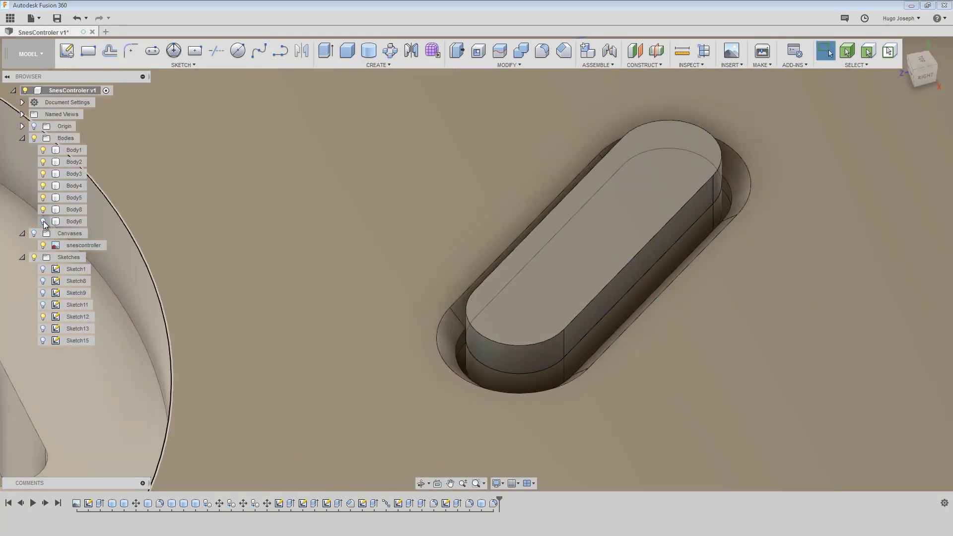
click(44, 213)
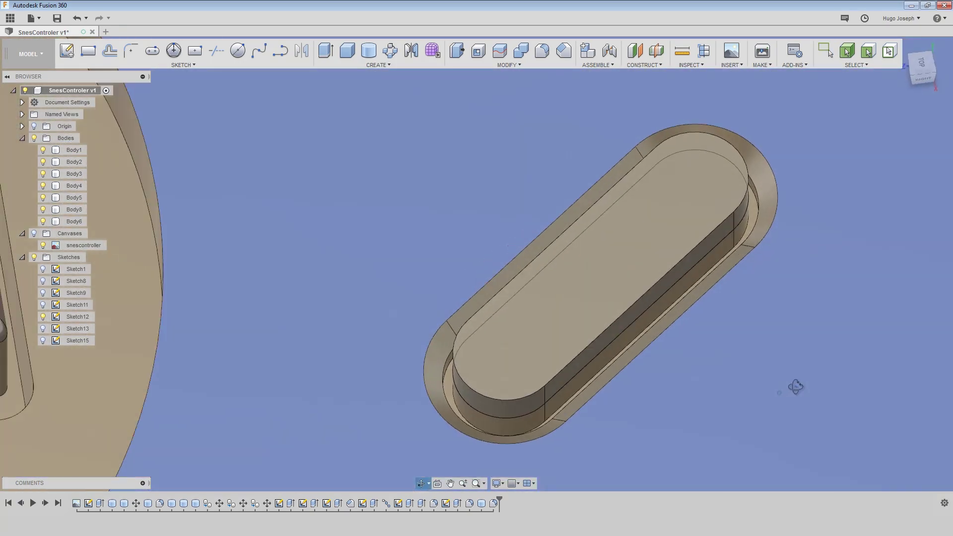
shift+middle_drag(795, 387, 778, 372)
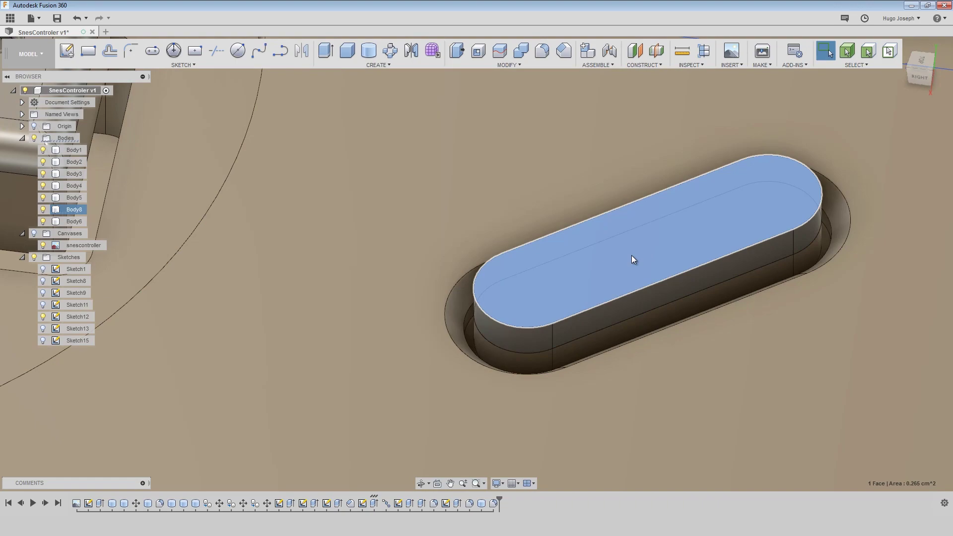
click(631, 256)
key(q)
drag(632, 251, 632, 264)
click(926, 200)
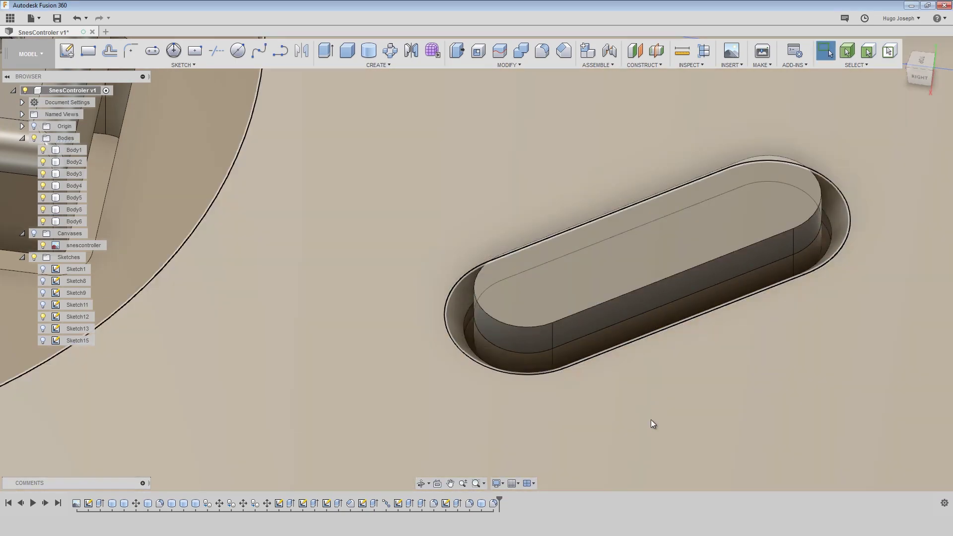
Offset the top face of the Select button downward so it sits lower in its recess
click(651, 419)
shift+middle_drag(650, 418, 714, 417)
click(562, 323)
key(q)
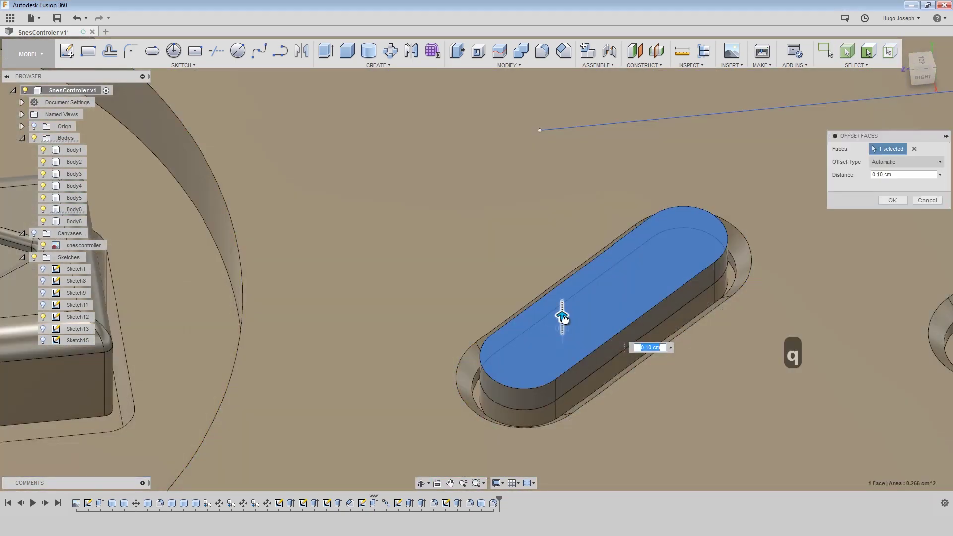
drag(562, 316, 562, 327)
click(892, 200)
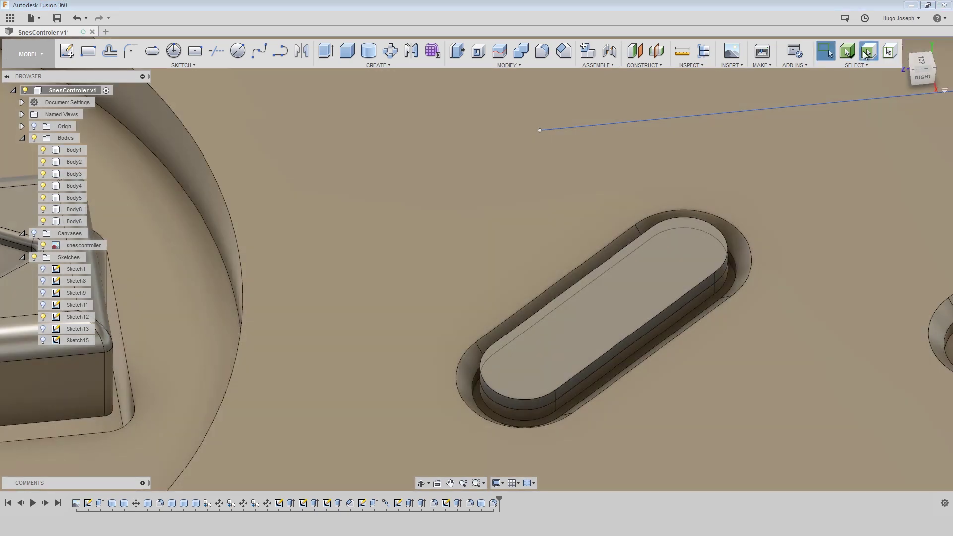
click(847, 51)
shift+middle_drag(641, 372, 604, 328)
click(605, 327)
key(m)
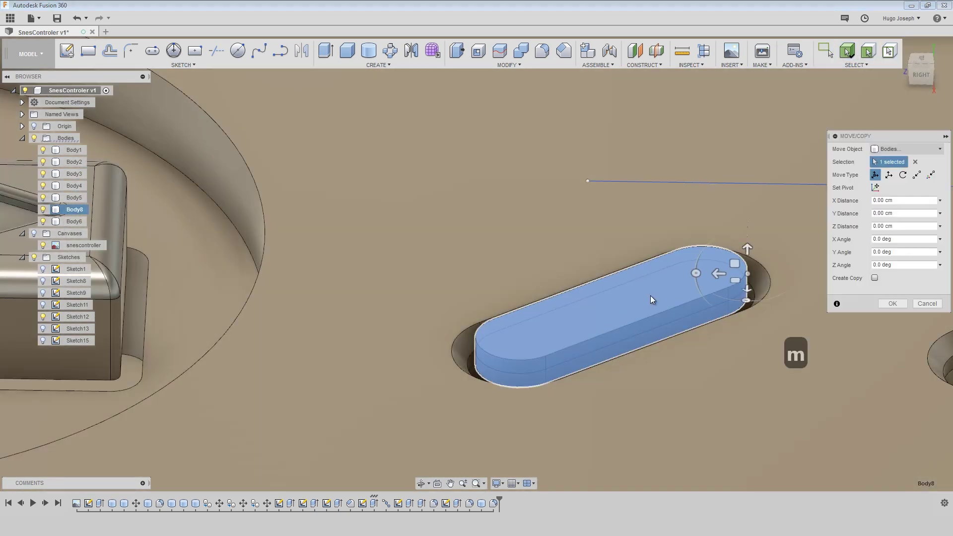
drag(747, 249, 747, 261)
shift+middle_drag(675, 411, 645, 273)
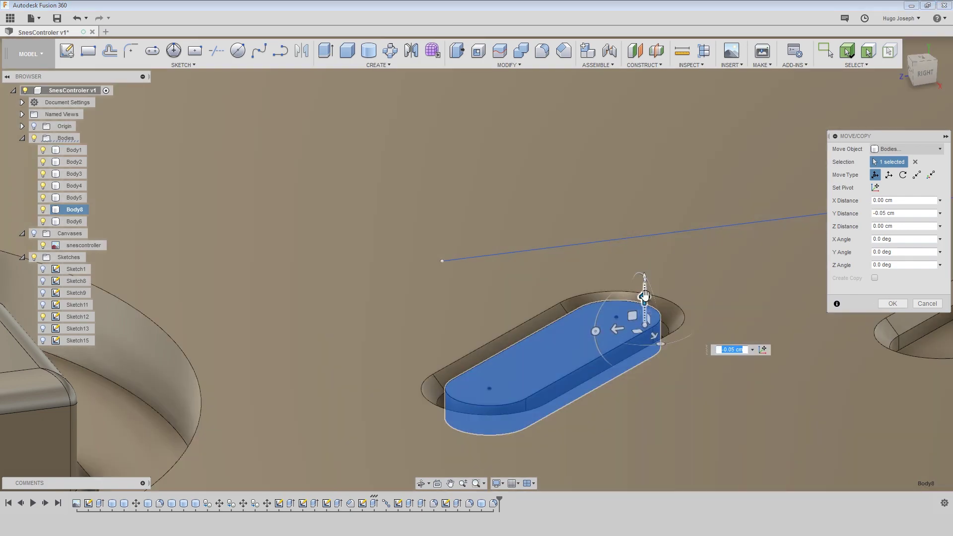
drag(644, 297, 645, 284)
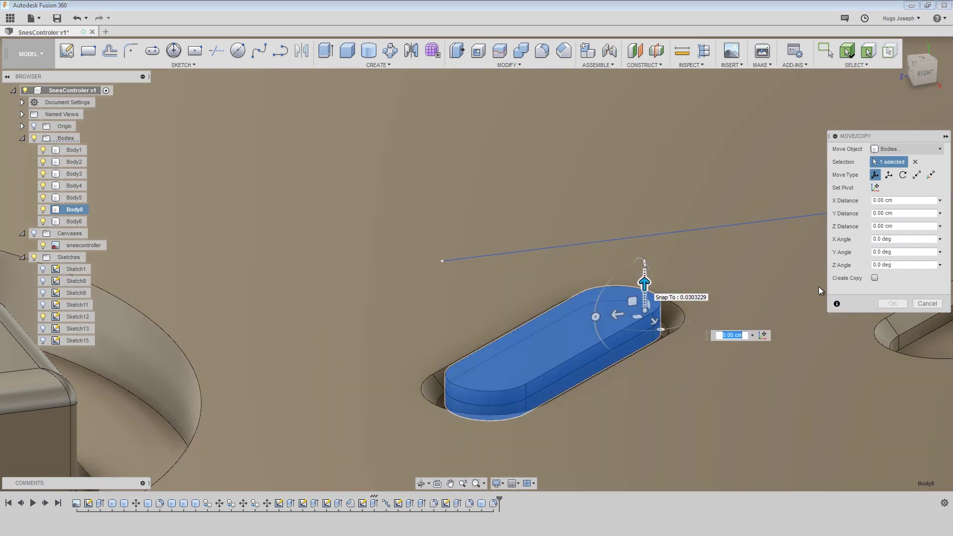
click(936, 307)
Fillet the top edge of the Select button
shift+middle_drag(762, 329, 718, 310)
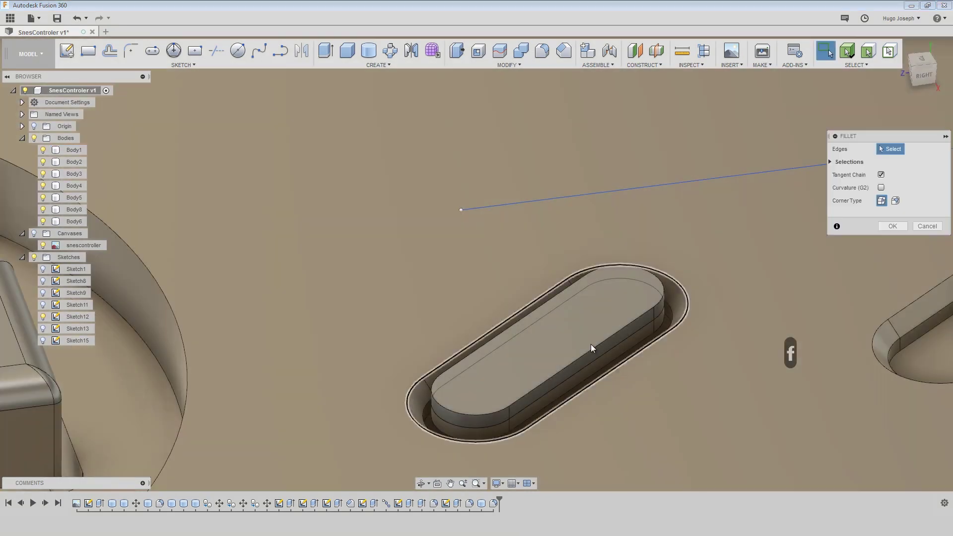
click(592, 347)
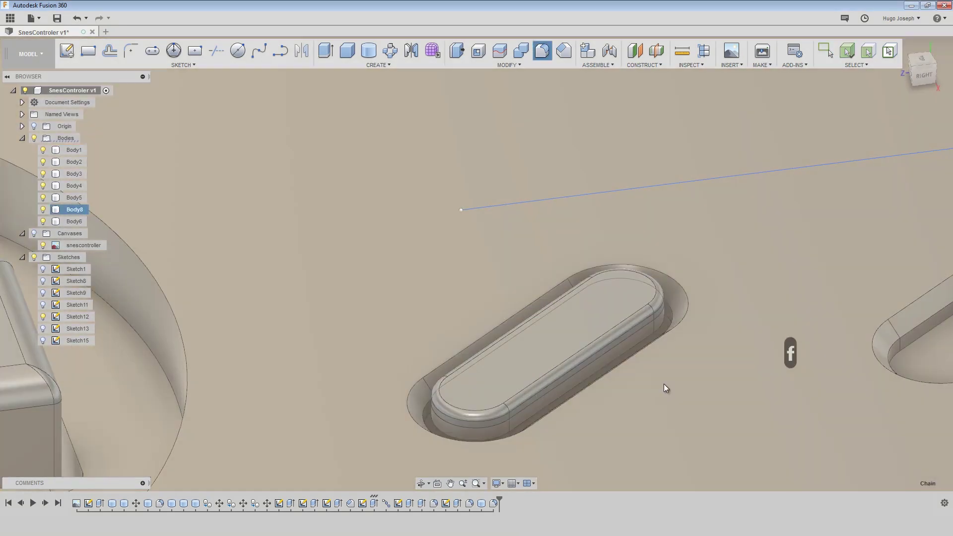
scroll(720, 305, down, 2)
Copy the Select button body in the top view and move the copy along Z into the centre of the Start recess
click(921, 59)
click(82, 209)
key(ctrl+c)
key(ctrl+v)
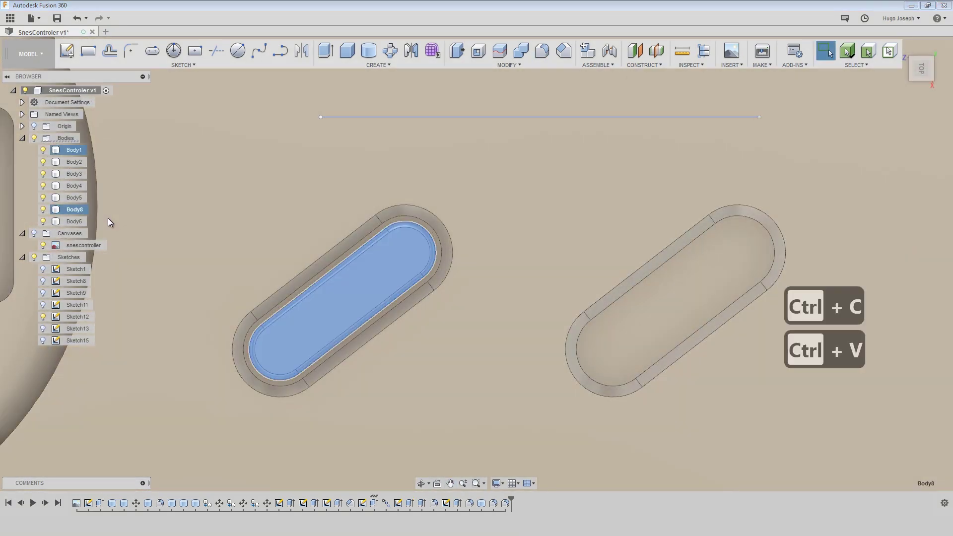
key(ctrl+v)
drag(436, 219, 734, 219)
scroll(734, 219, up, 5)
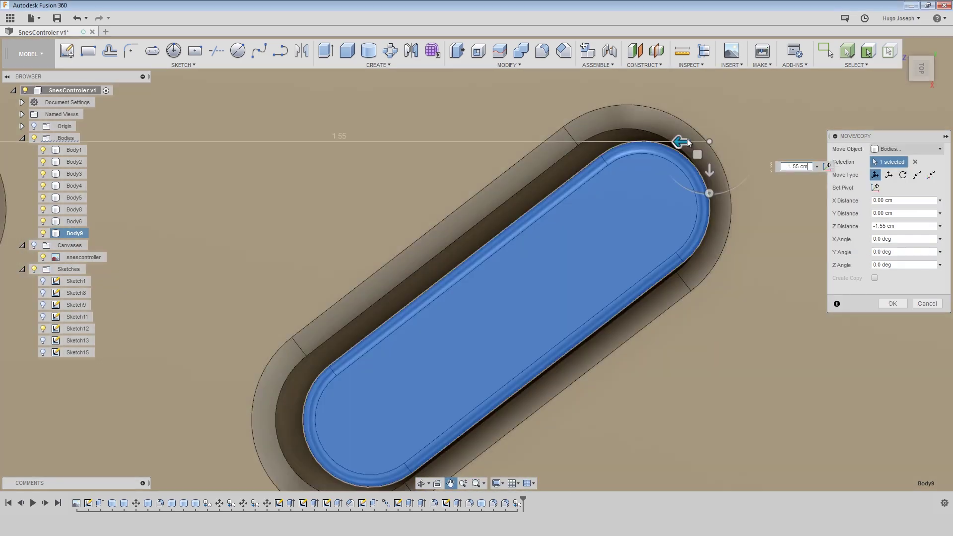
drag(688, 142, 670, 143)
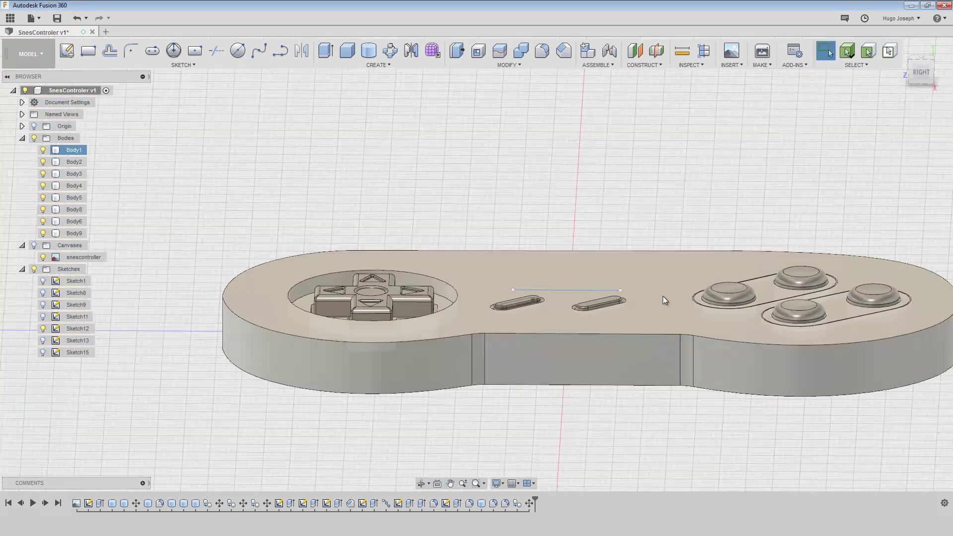
Hide the D-pad body and the Y button body to expose their pockets
shift+middle_drag(663, 295, 597, 308)
click(49, 212)
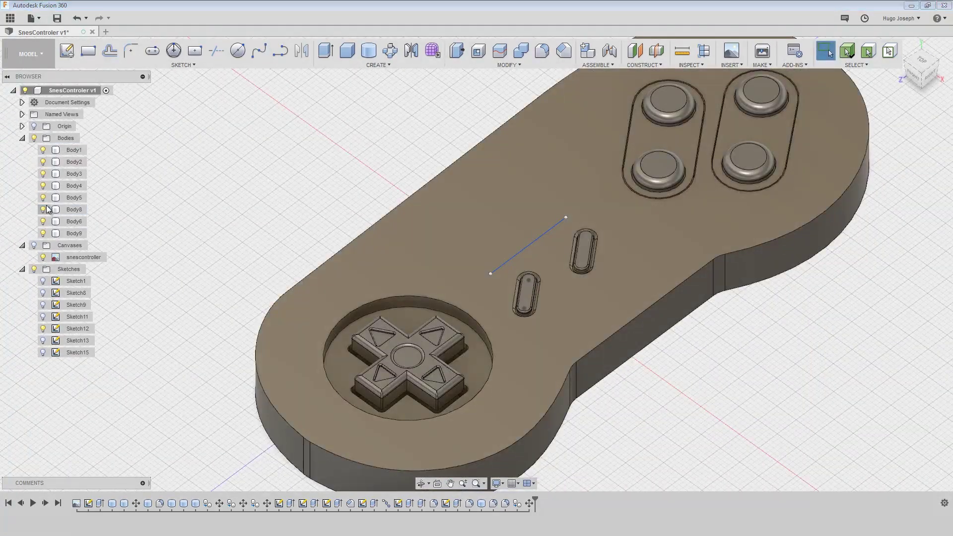
click(43, 223)
shift+middle_drag(466, 382, 437, 362)
key(q)
click(353, 276)
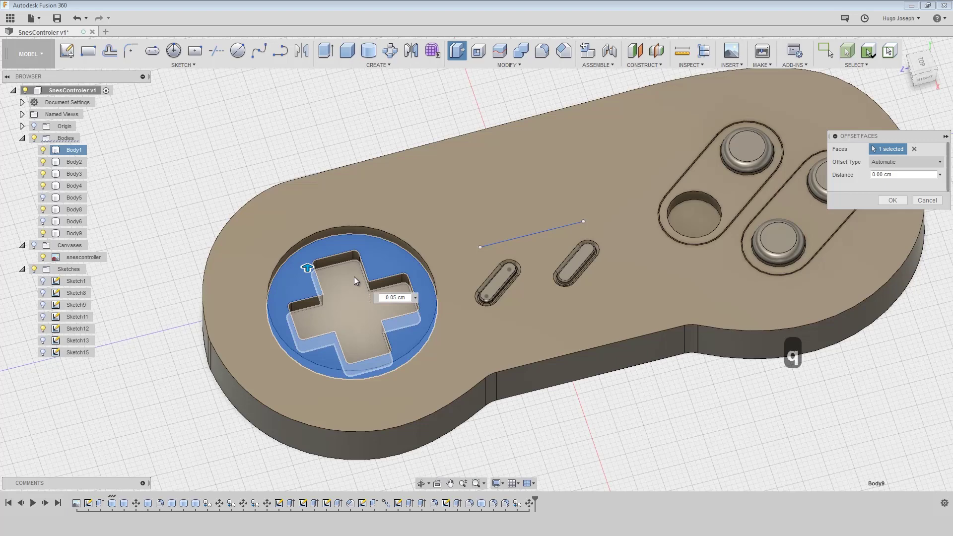
shift+middle_drag(353, 276, 396, 332)
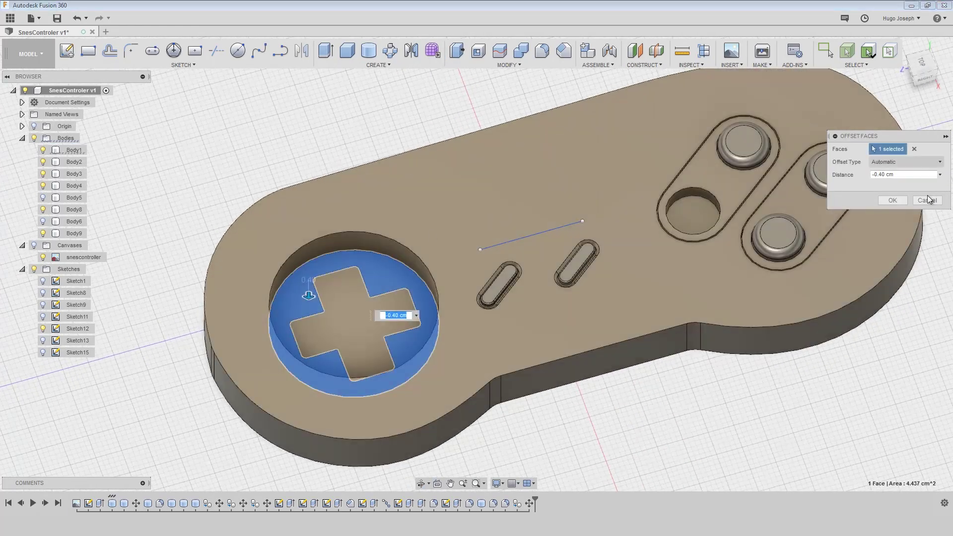
click(926, 200)
Adjust the depth of the cross-shaped D-pad pocket by offsetting its floor
key(q)
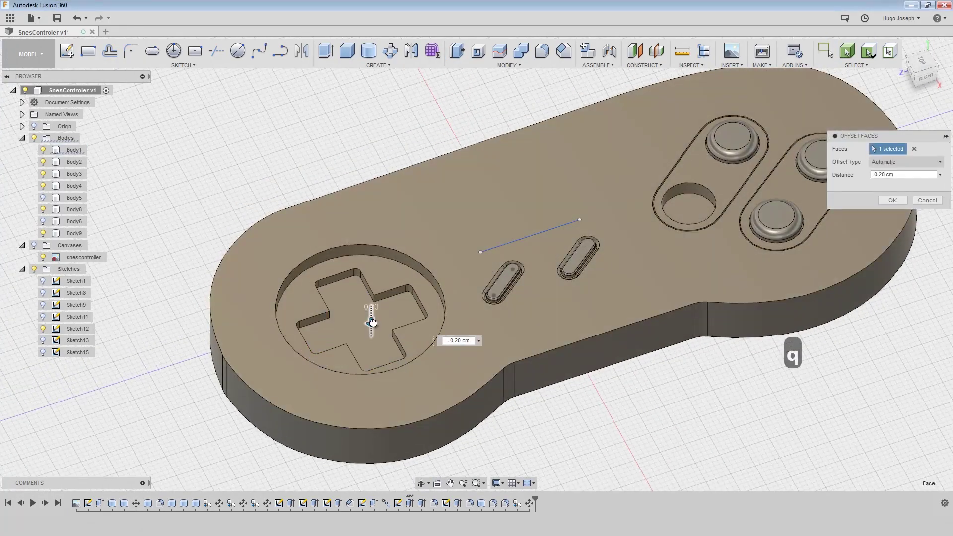
drag(372, 319, 372, 316)
click(896, 201)
Raise the floor of the circular recess around the D-pad by offsetting its face
click(376, 290)
key(q)
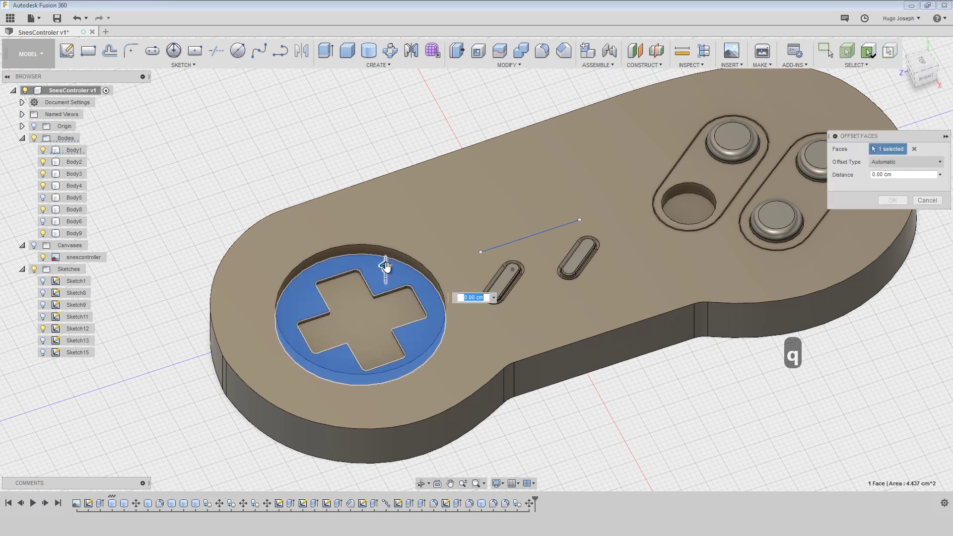
drag(385, 267, 386, 260)
key(Return)
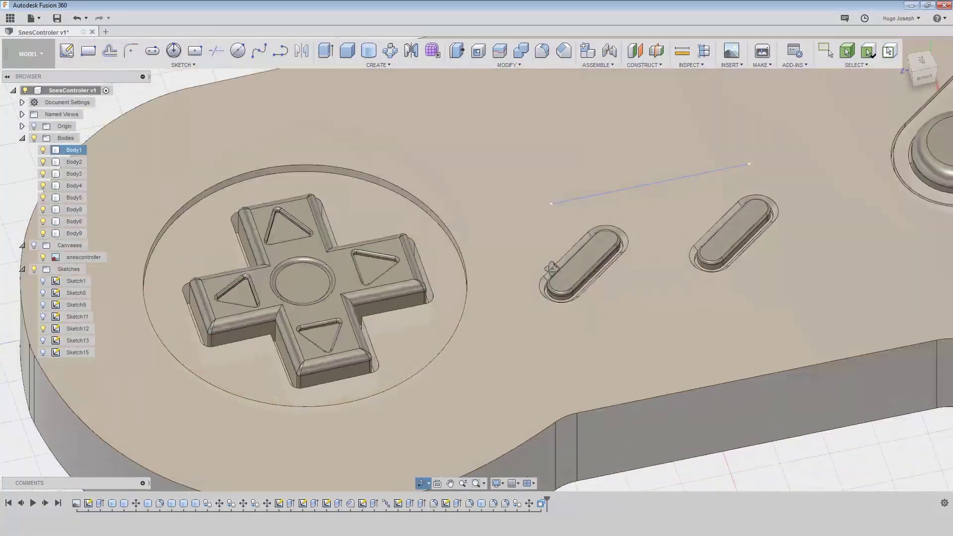
Fillet the rim of the circular D-pad recess, and fillet four more controller body edges with a constant radius of 0.025 cm
key(f)
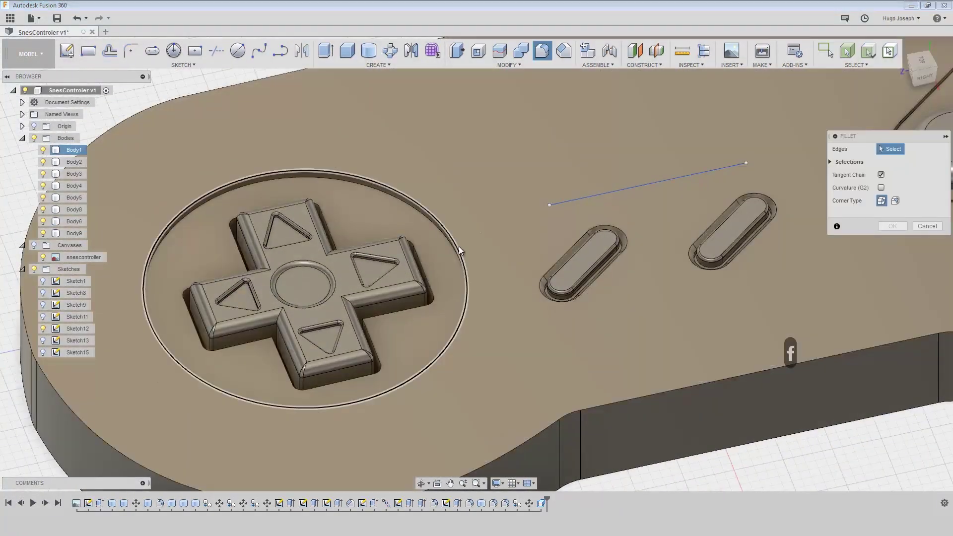
click(457, 246)
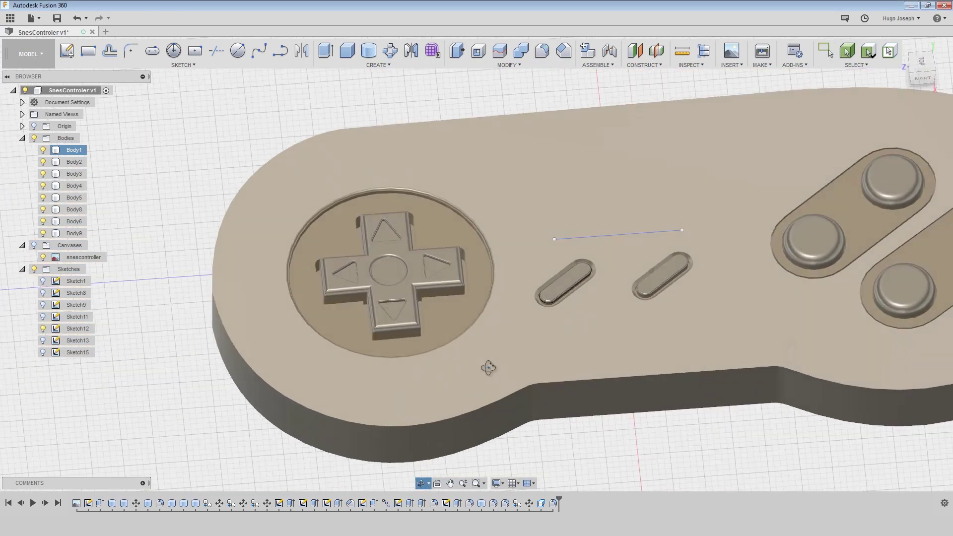
key(f)
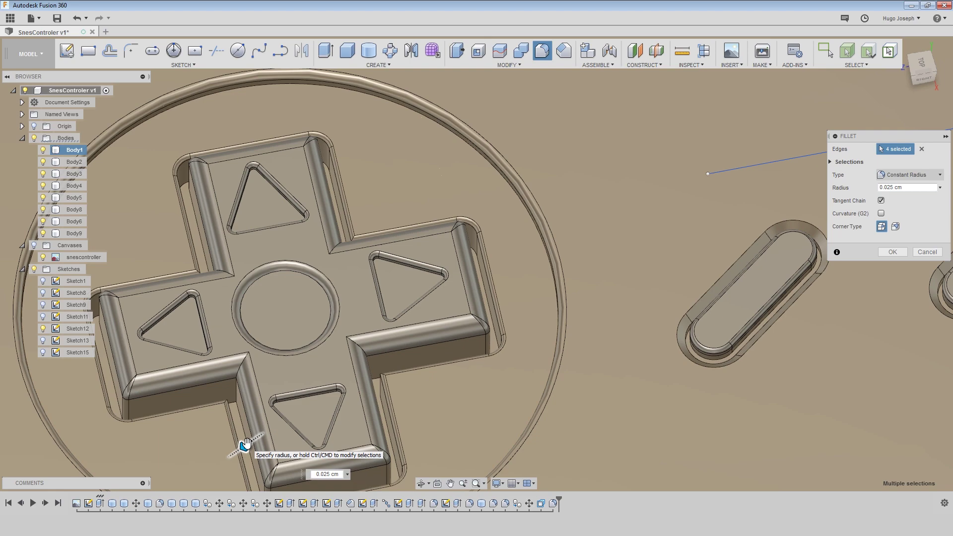
click(892, 251)
In the top view, sketch a circle with a radius of about 2.546 cm around the four round buttons and try to move it onto the reference picture
scroll(809, 270, down, 5)
shift+middle_drag(749, 334, 705, 318)
click(920, 67)
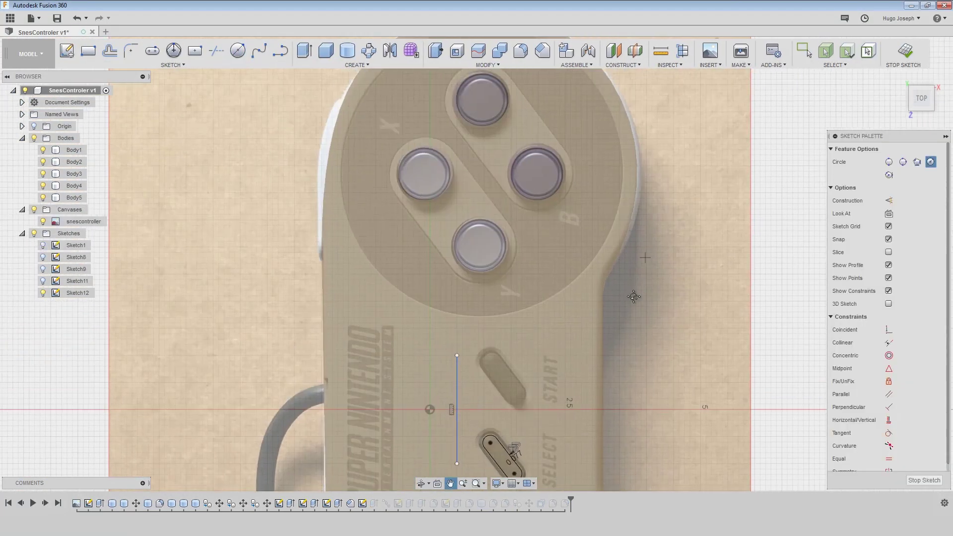
middle_drag(613, 149, 613, 228)
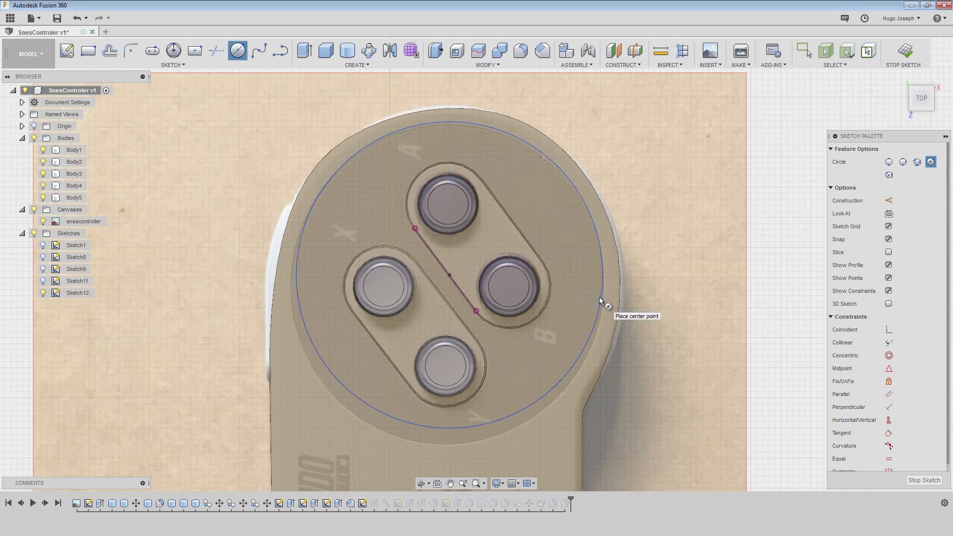
key(m)
click(599, 301)
drag(449, 308, 449, 323)
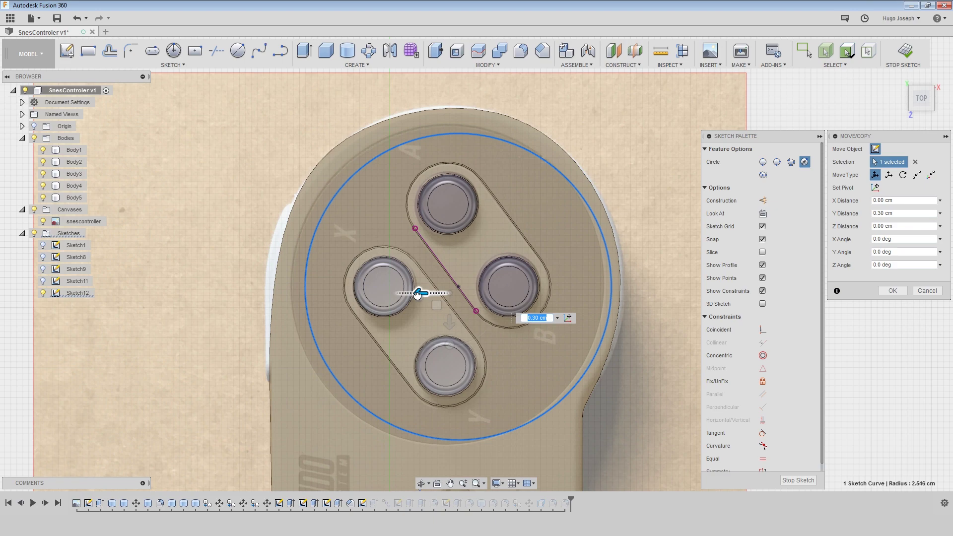
click(926, 291)
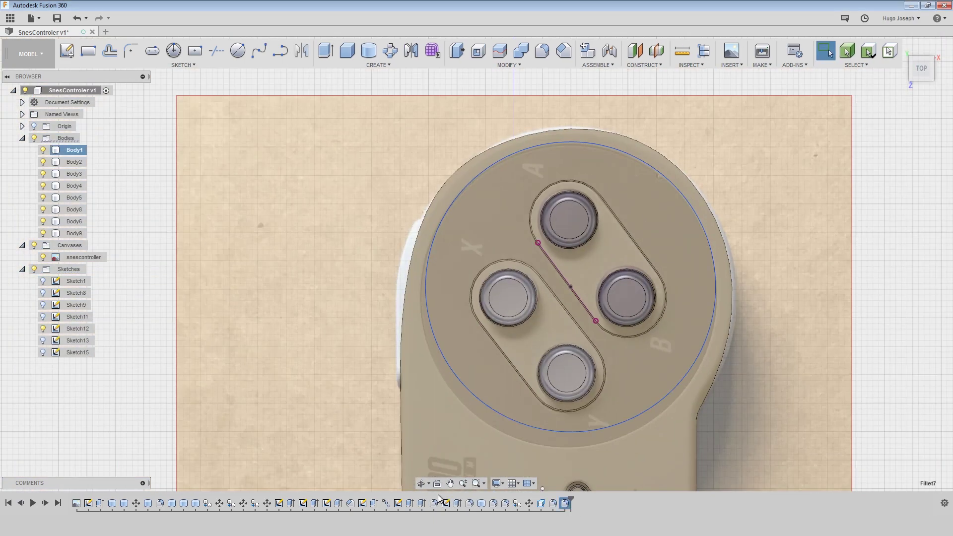
Undo the sketched circle around the round buttons and leave the circle command
key(ctrl+z)
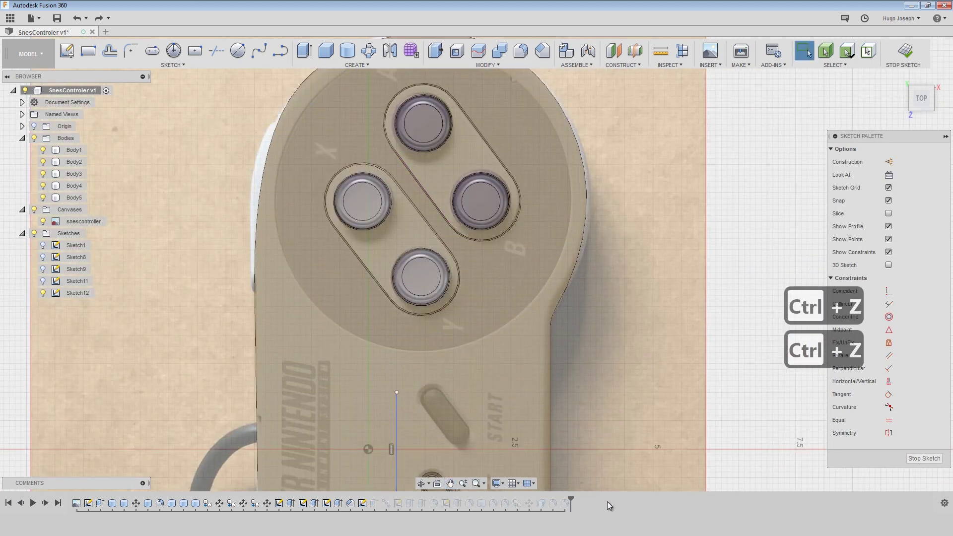
key(c)
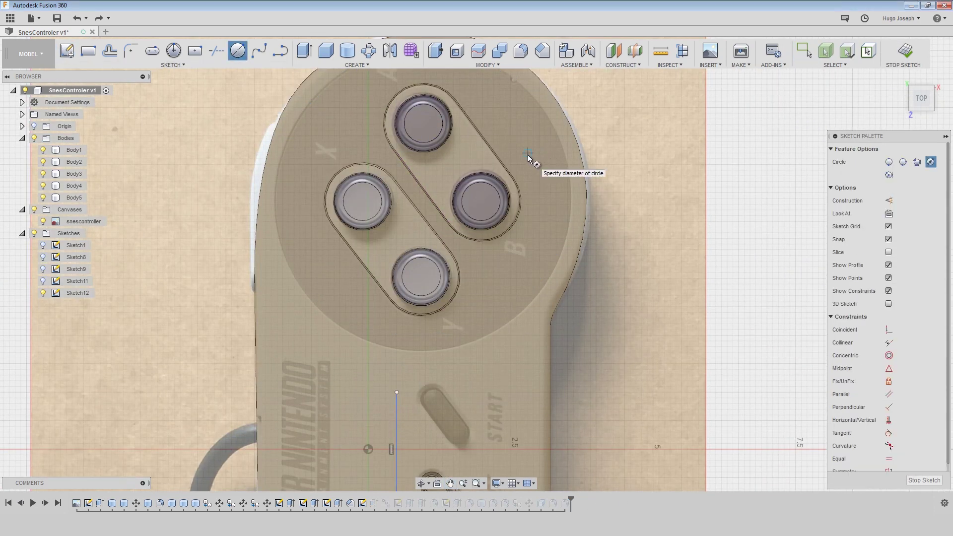
key(Escape)
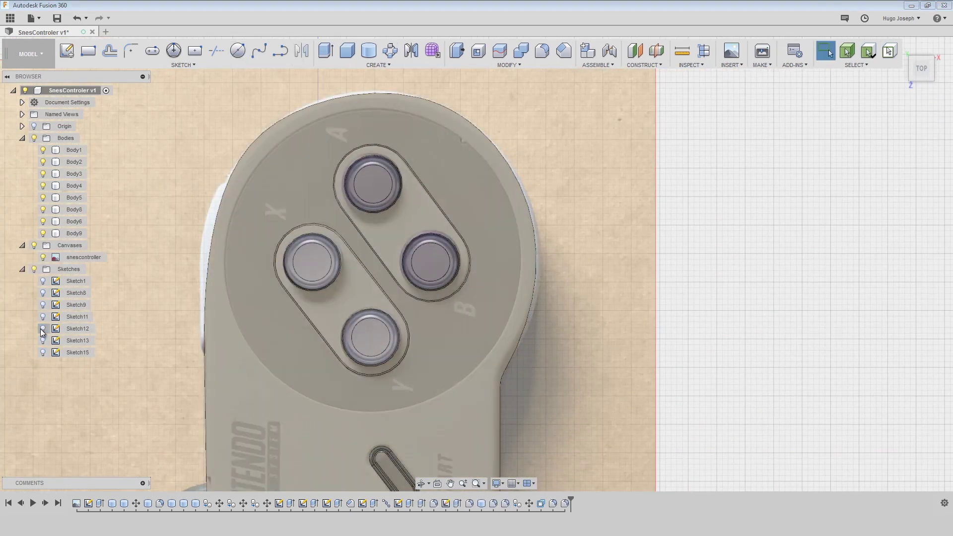
Sketch a circle around the four round buttons and move it onto the circular area of the reference picture
key(c)
click(493, 245)
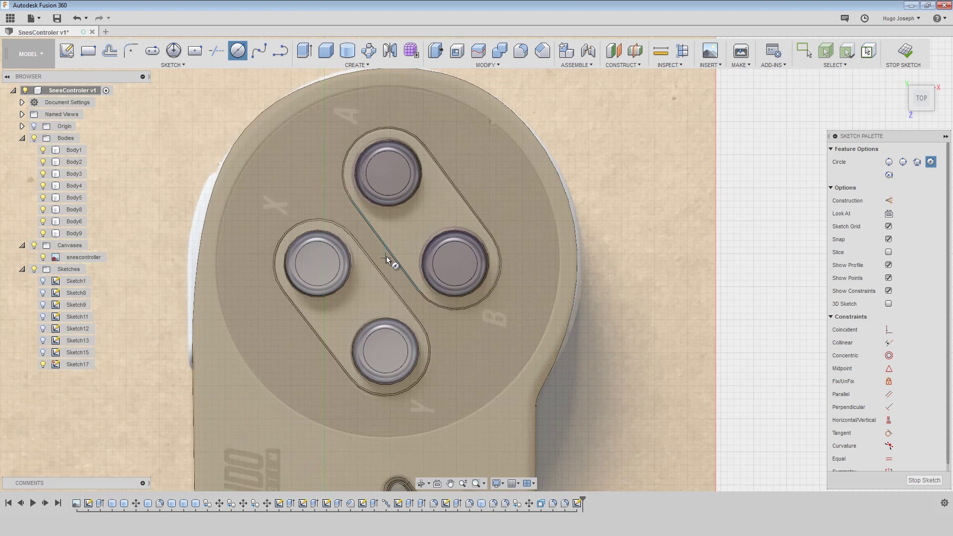
click(547, 310)
key(m)
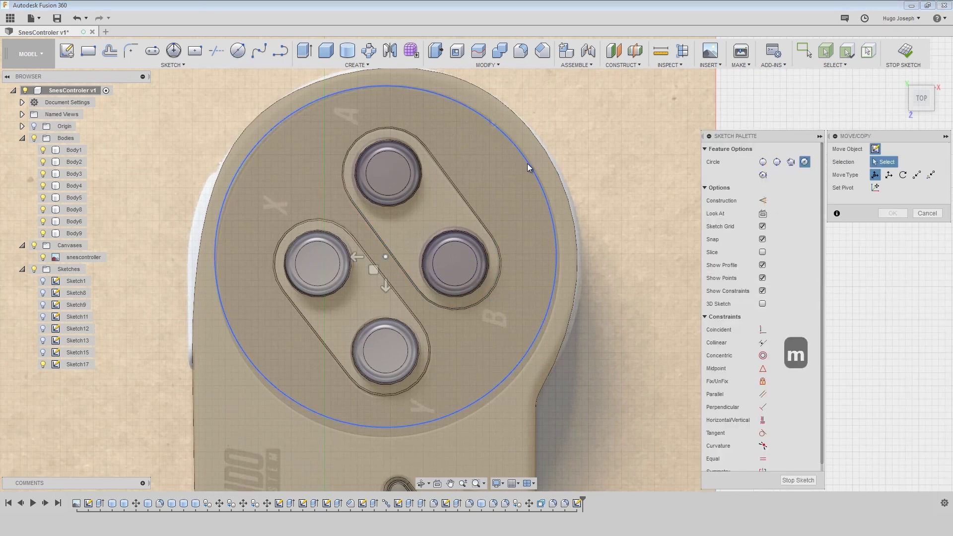
click(527, 168)
key(Return)
Offset the sketched circle around the round buttons by about 0.01 cm to form a thin ring
key(o)
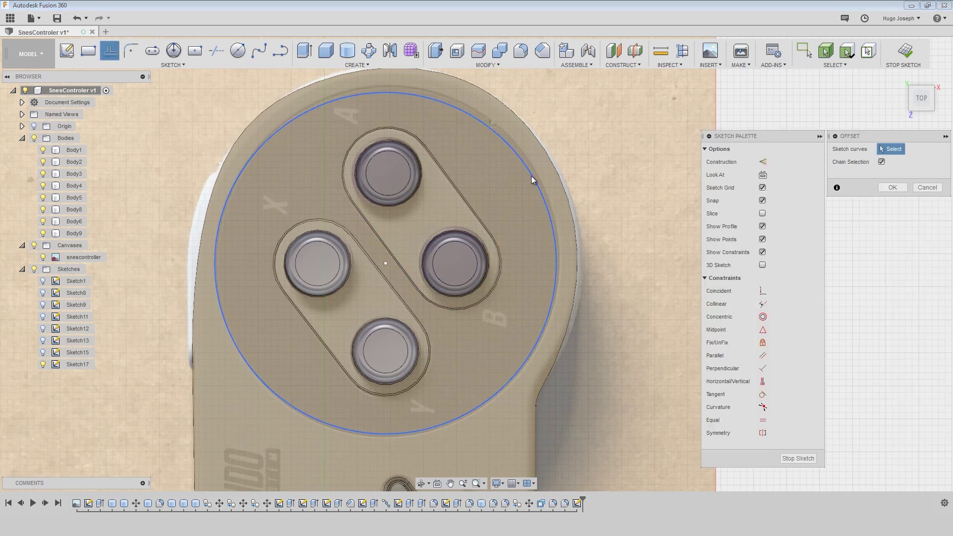
click(532, 180)
scroll(534, 180, up, 8)
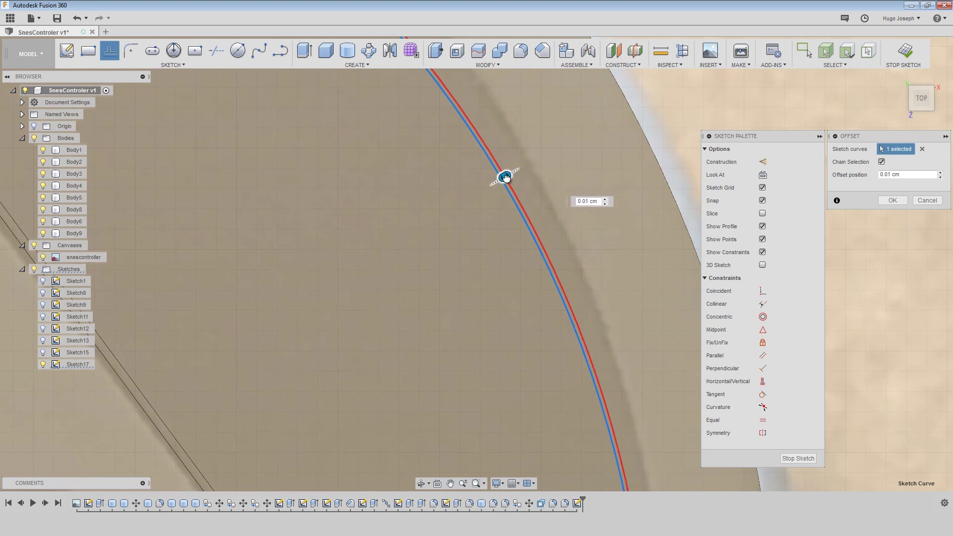
click(884, 199)
Hide the reference picture, extrude the thin ring profile by -0.20 cm as a cut into the controller body, and show the picture again
scroll(493, 286, down, 5)
key(q)
click(521, 251)
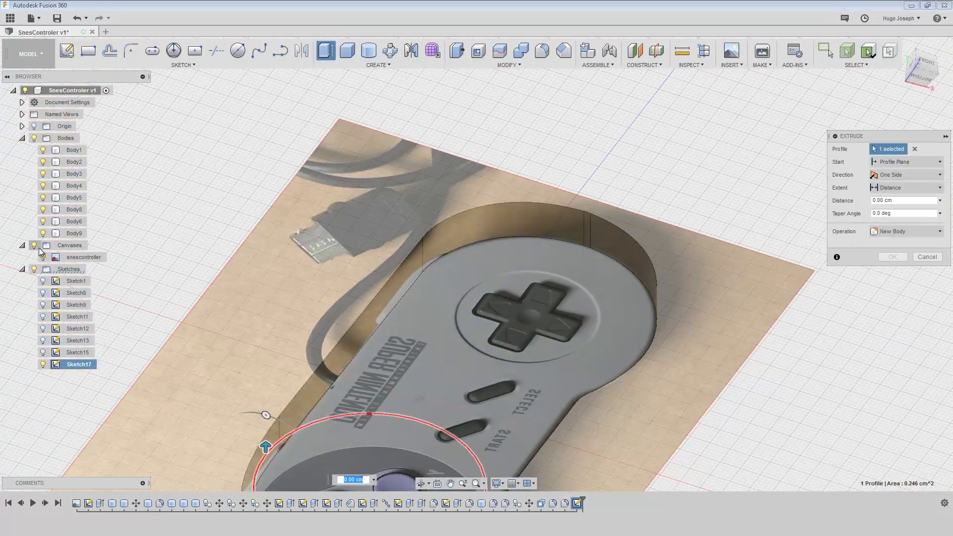
click(34, 246)
shift+middle_drag(733, 421, 124, 422)
scroll(730, 363, up, 3)
shift+middle_drag(729, 364, 729, 318)
drag(428, 152, 429, 161)
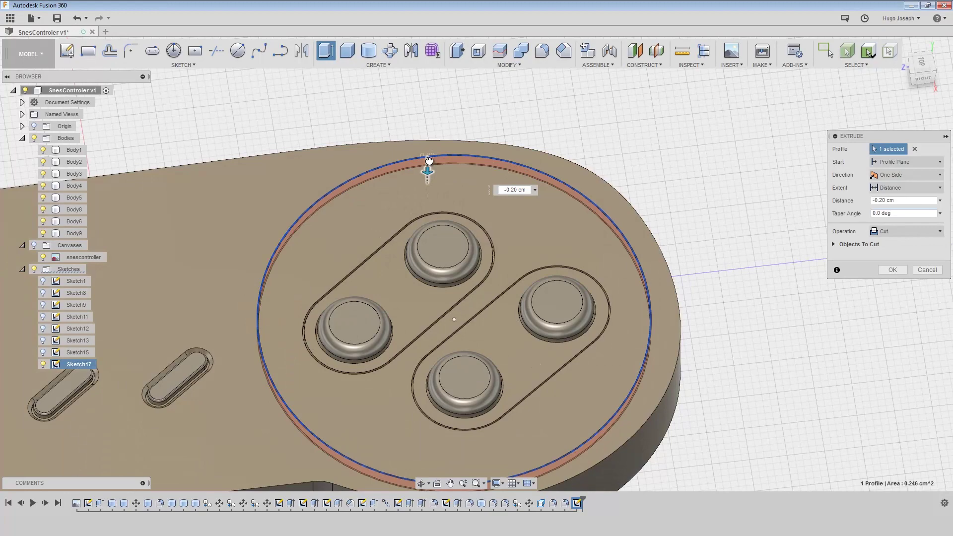
click(893, 270)
scroll(739, 366, down, 3)
shift+middle_drag(739, 365, 715, 436)
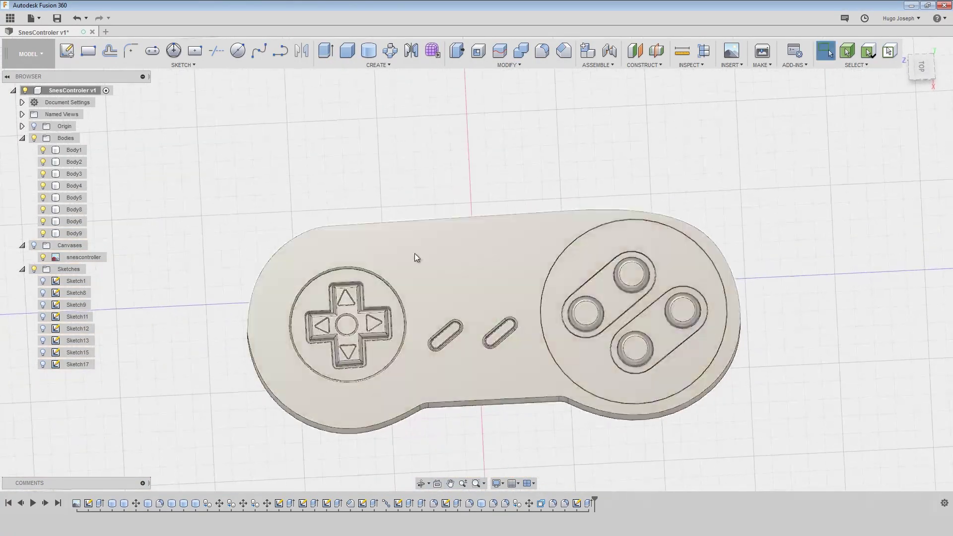
click(34, 245)
scroll(650, 302, up, 8)
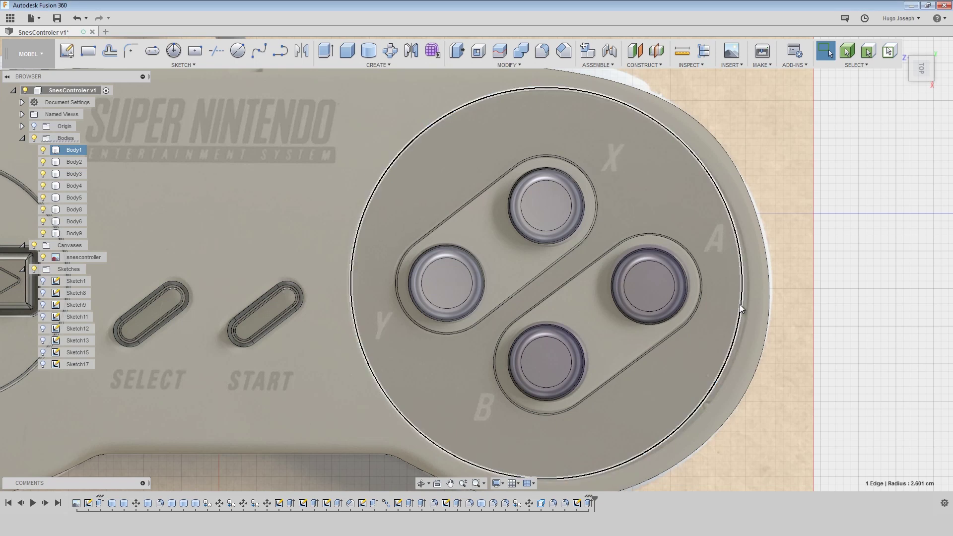
key(m)
key(ctrl+z)
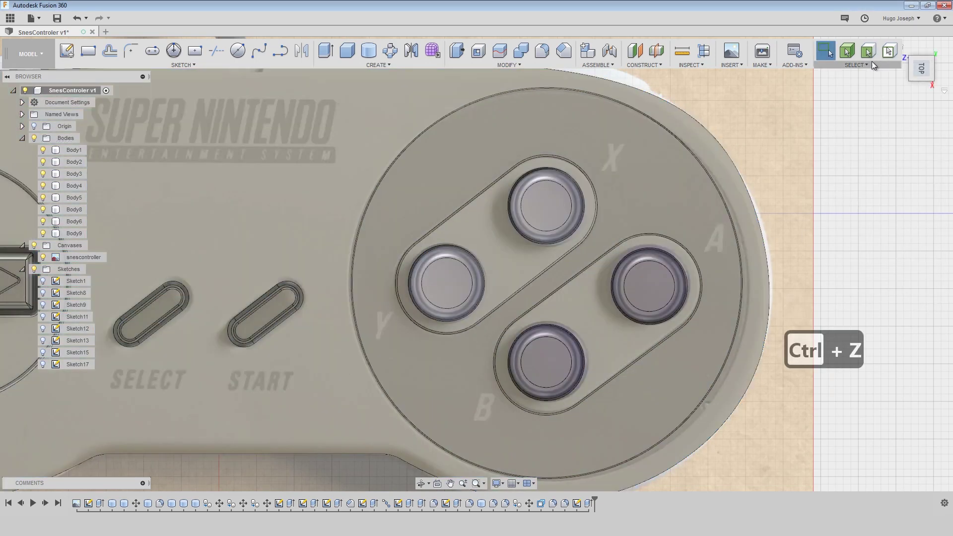
scroll(730, 274, up, 10)
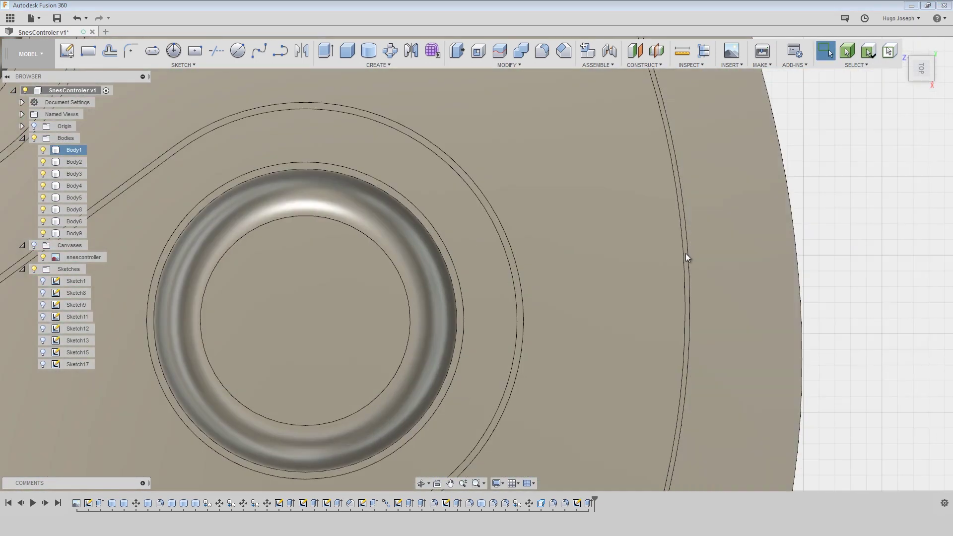
scroll(684, 228, up, 3)
click(684, 223)
scroll(689, 257, down, 10)
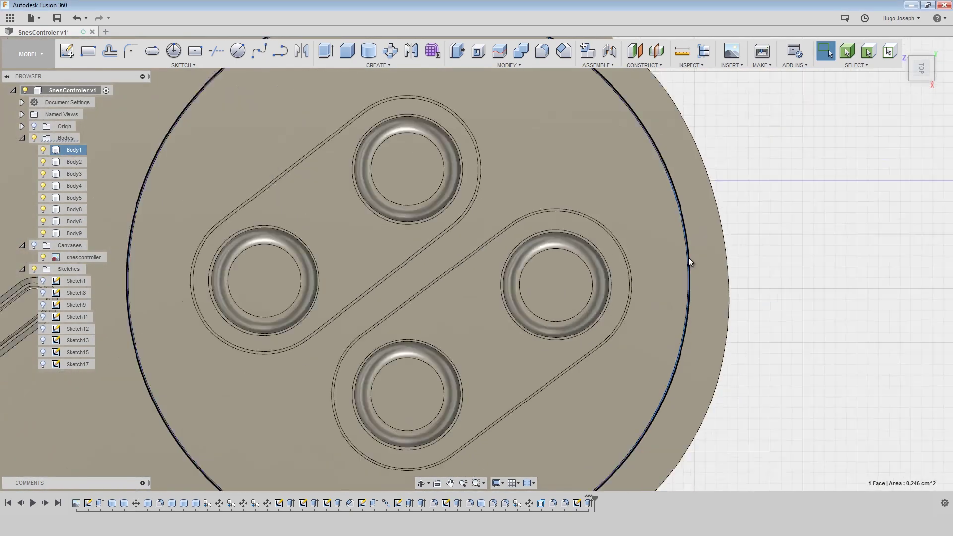
click(34, 245)
scroll(615, 253, up, 3)
key(m)
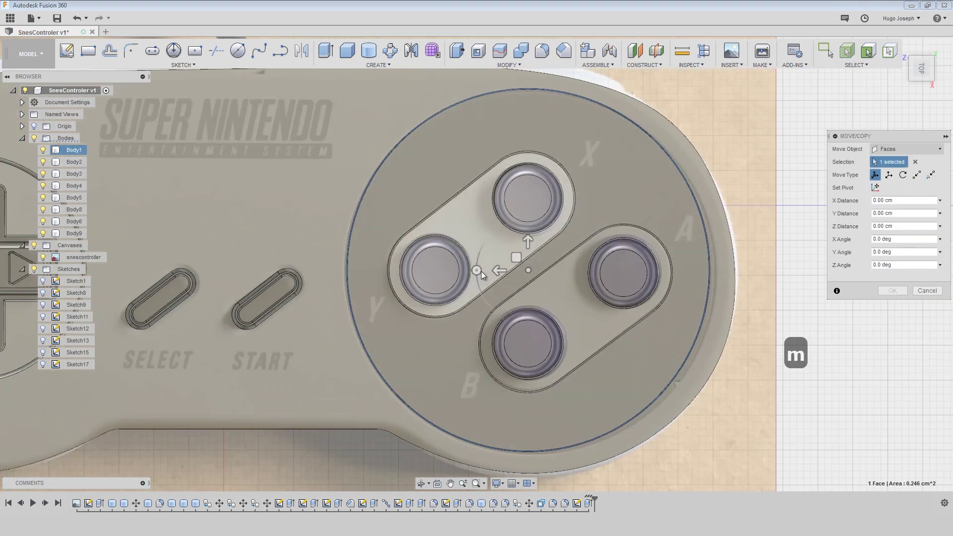
click(927, 291)
scroll(727, 290, up, 6)
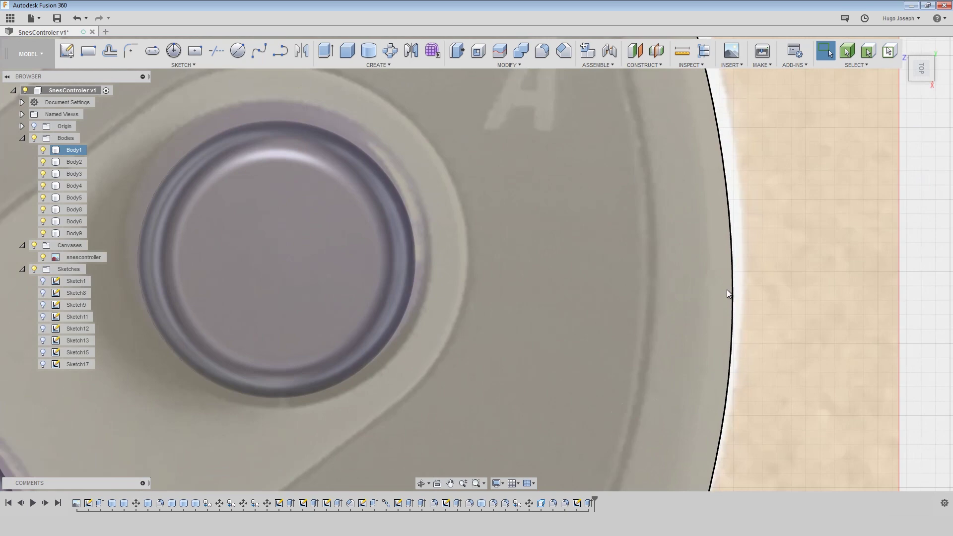
Start a line sketch on the origin plane of the reference picture, hiding the bodies to reach the plane
scroll(694, 313, down, 9)
scroll(717, 350, up, 2)
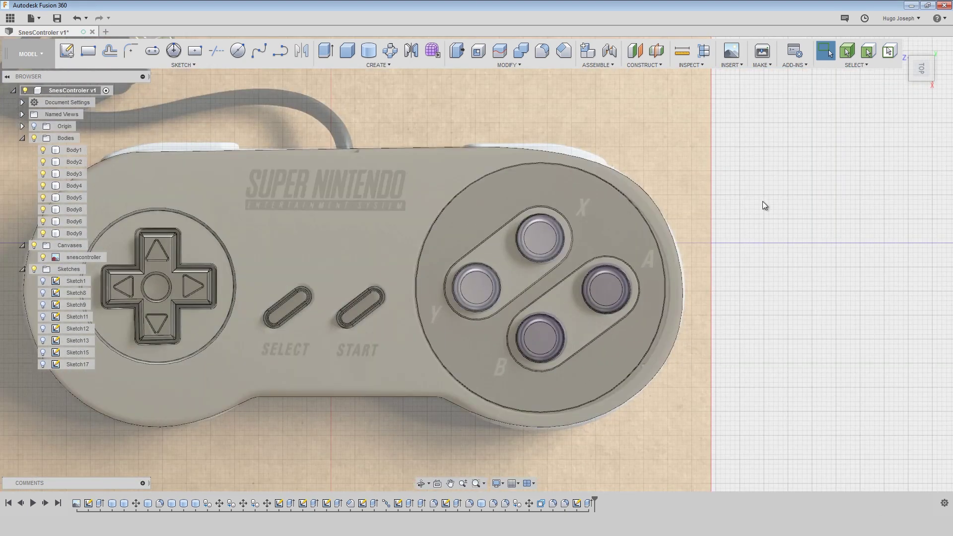
middle_drag(748, 248, 838, 275)
scroll(562, 136, up, 2)
mouse_move(561, 136)
middle_down()
mouse_move(617, 187)
mouse_move(803, 185)
middle_up()
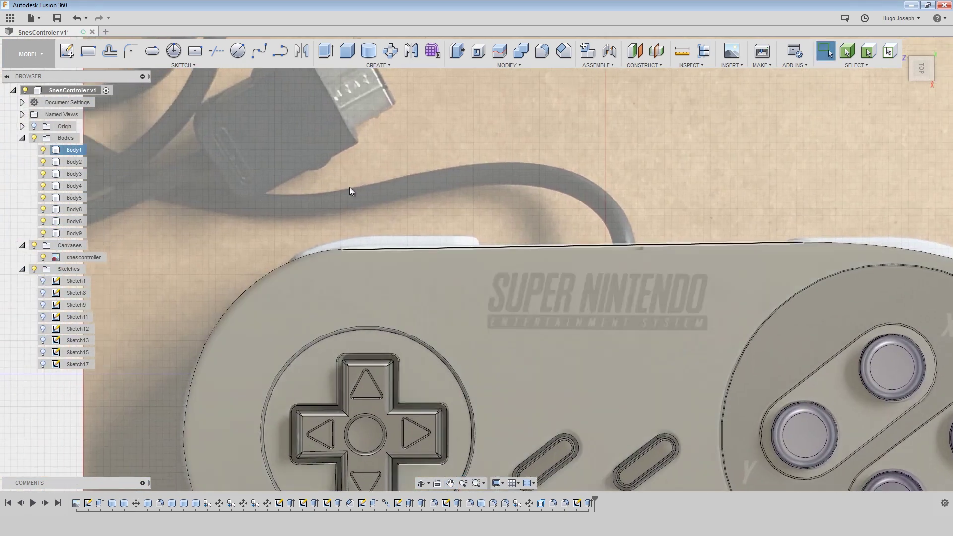
scroll(350, 186, up, 2)
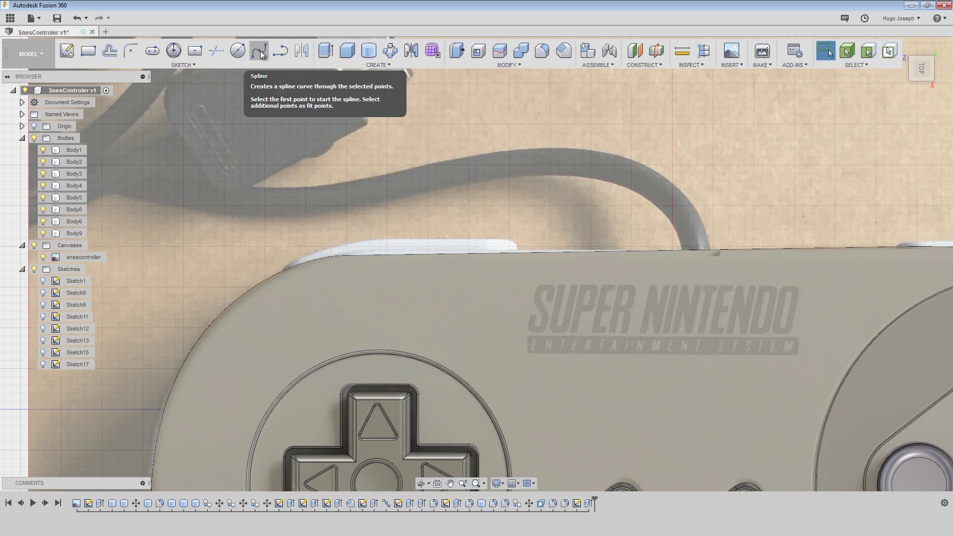
click(260, 52)
scroll(273, 259, up, 3)
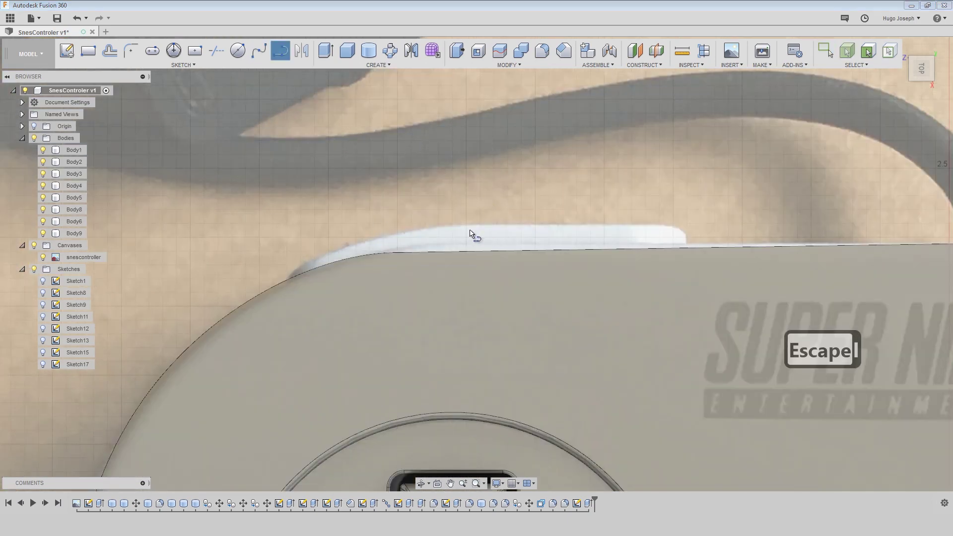
scroll(446, 238, down, 6)
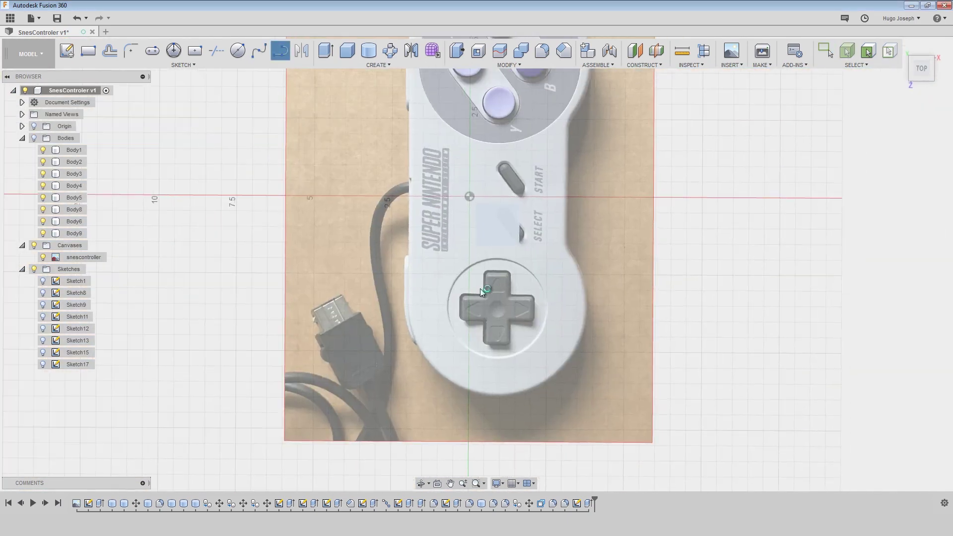
click(33, 138)
mouse_move(666, 316)
shift+middle_down()
mouse_move(416, 315)
mouse_move(504, 298)
shift+middle_up()
scroll(412, 234, up, 2)
shift+middle_drag(411, 234, 629, 277)
middle_drag(799, 225, 587, 246)
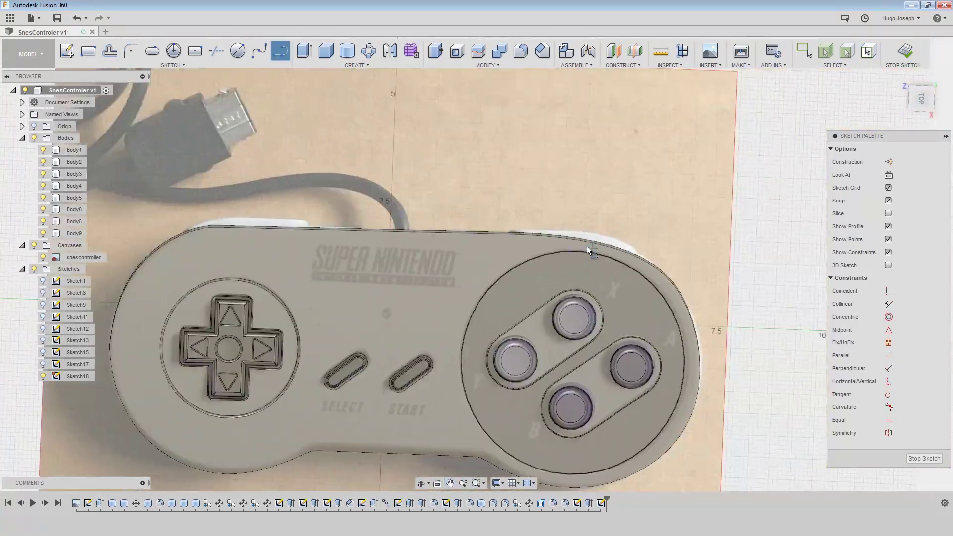
Trace the outer edge of the shoulder button beside the round buttons with a straight line and a spline ending at the body's edge
scroll(586, 246, up, 3)
middle_drag(457, 203, 334, 253)
scroll(334, 254, up, 3)
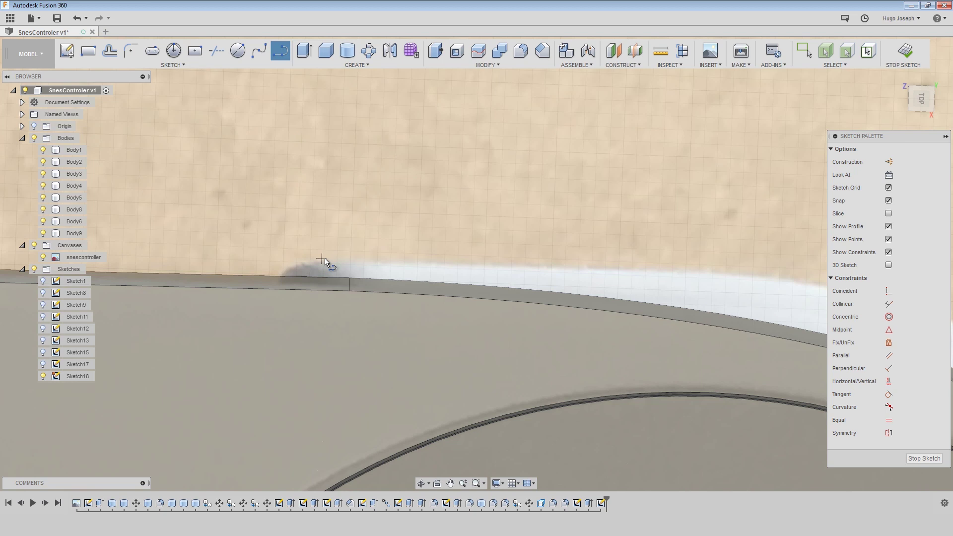
click(323, 257)
middle_drag(656, 271, 419, 271)
click(435, 271)
middle_drag(670, 307, 430, 238)
click(562, 284)
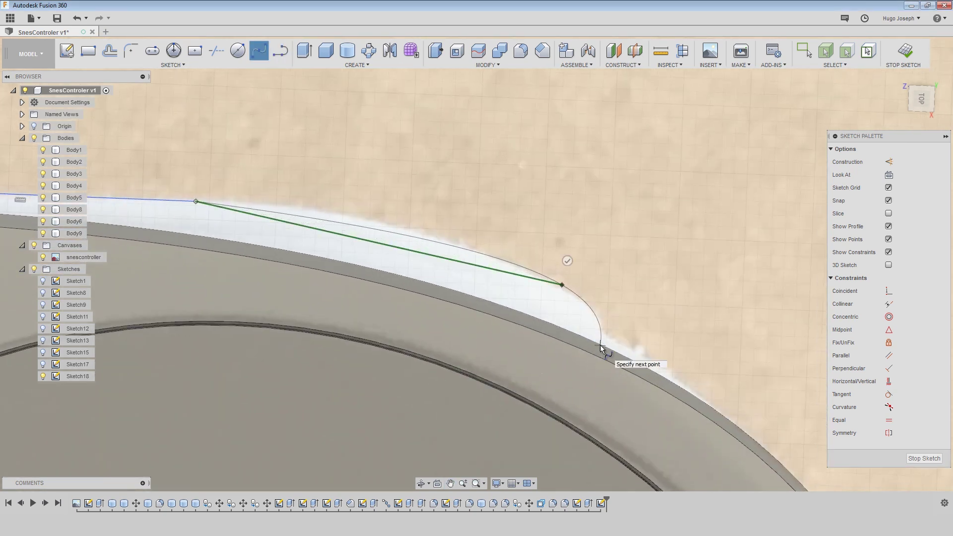
double_click(600, 344)
Close the shoulder button outline beside the round buttons with straight lines running inside the controller body
scroll(584, 351, down, 3)
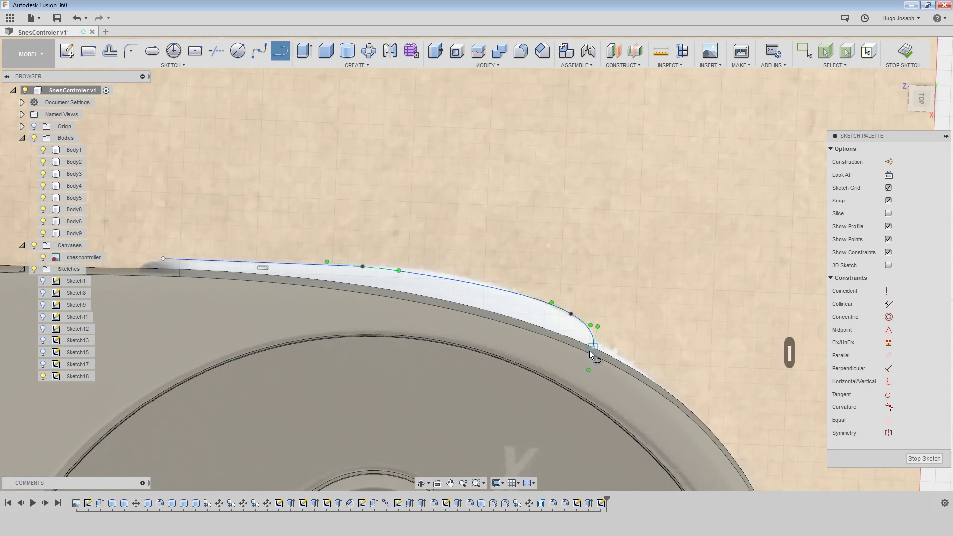
key(l)
click(592, 347)
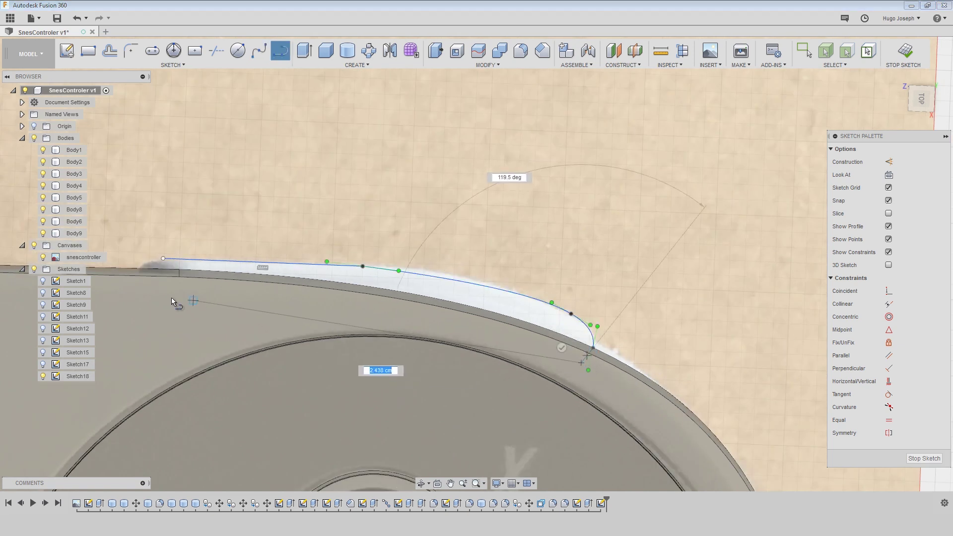
click(139, 287)
Round the inner corner of the shoulder button outline with a 0.11 cm sketch fillet and shift the adjoining line's end point
scroll(144, 259, up, 2)
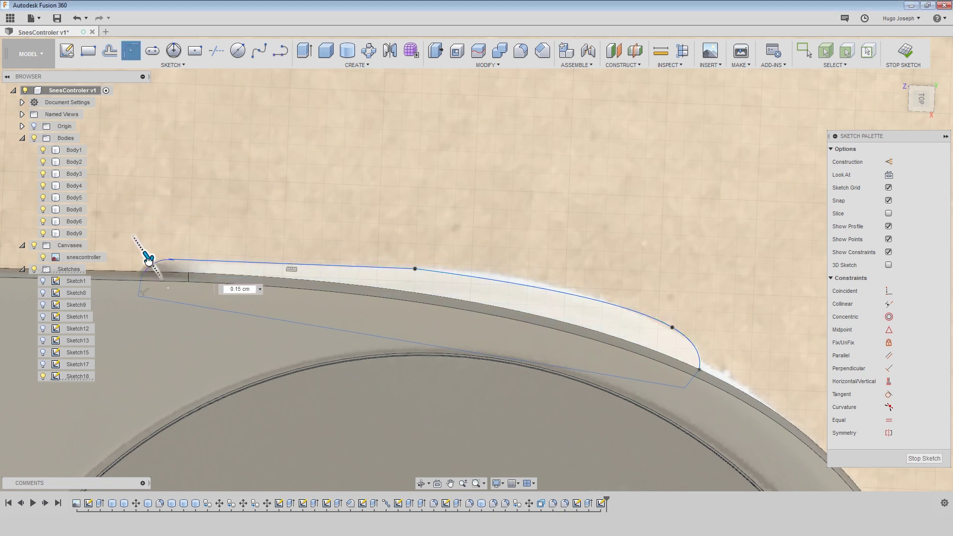
scroll(148, 258, up, 2)
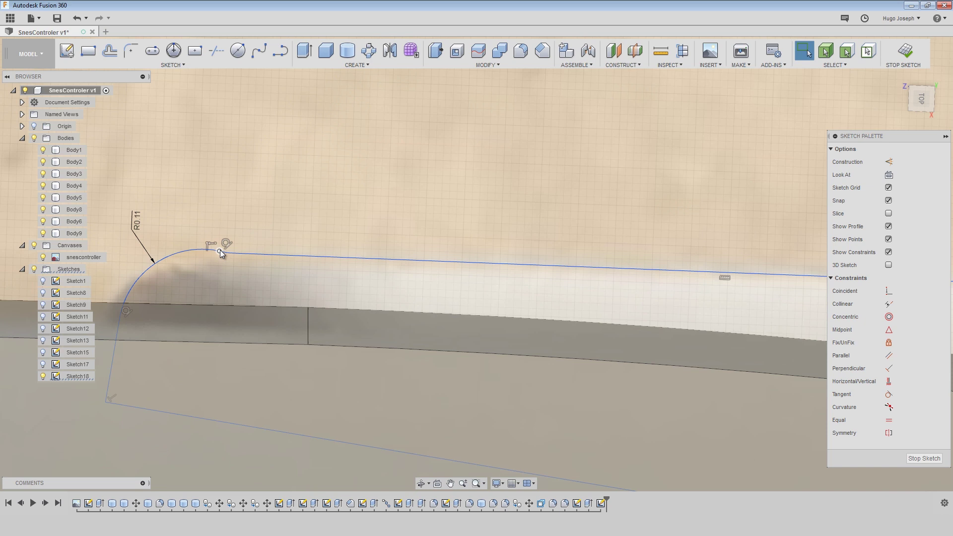
mouse_move(227, 252)
mouse_down()
mouse_move(238, 251)
mouse_move(212, 251)
mouse_move(272, 252)
mouse_up()
click(238, 254)
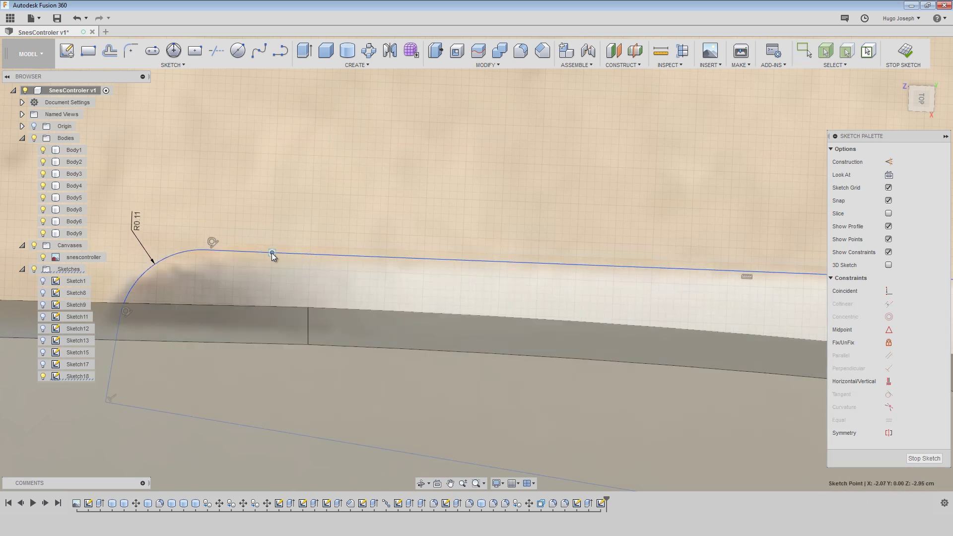
Trace the shoulder button outline on the D-pad side with straight lines and a spline following the reference picture
scroll(462, 251, down, 3)
middle_drag(463, 251, 604, 303)
scroll(604, 302, down, 2)
scroll(384, 344, down, 2)
middle_drag(359, 233, 832, 260)
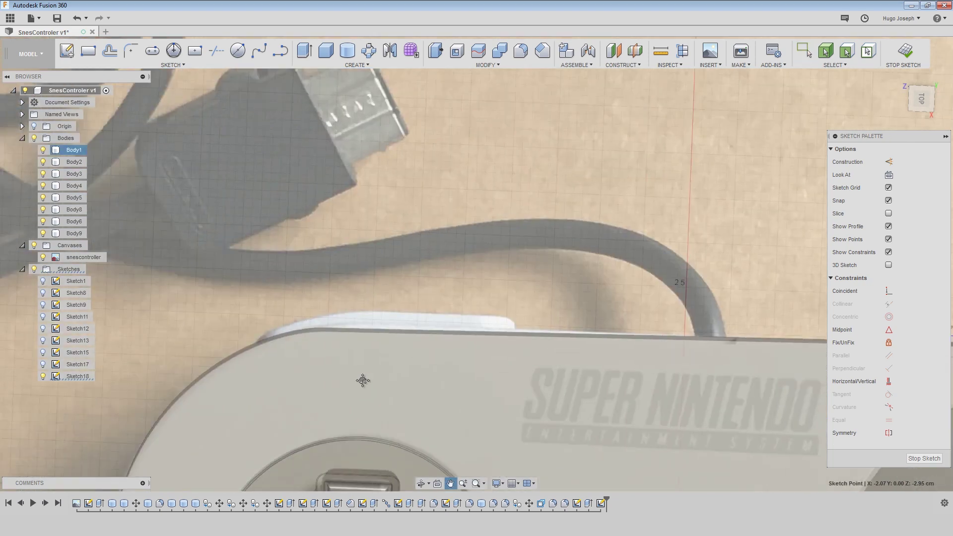
middle_drag(362, 380, 411, 383)
scroll(411, 383, up, 2)
scroll(571, 292, up, 2)
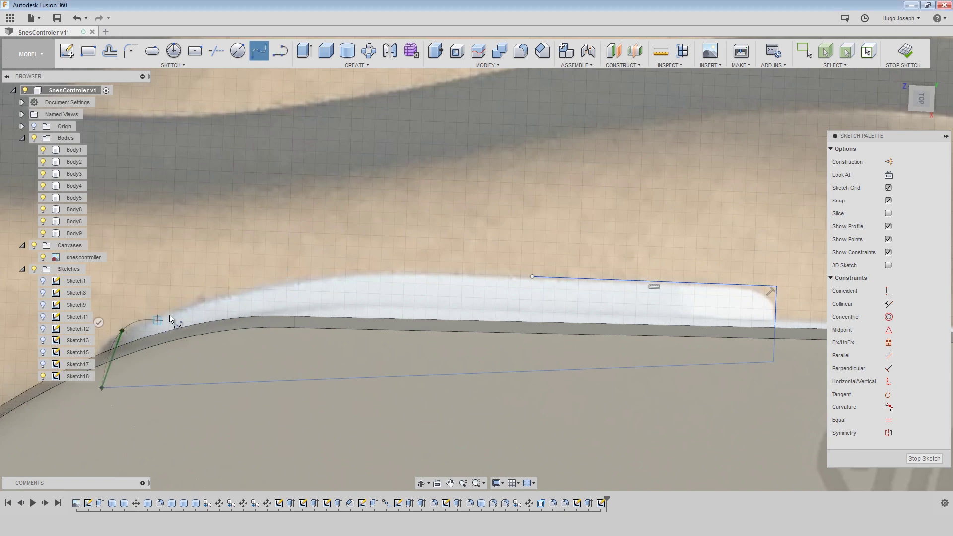
click(533, 277)
Round the inner corner of the D-pad side shoulder button outline with a sketch fillet and finish the sketch
scroll(537, 279, down, 3)
middle_drag(513, 210, 479, 215)
key(f)
scroll(594, 305, up, 2)
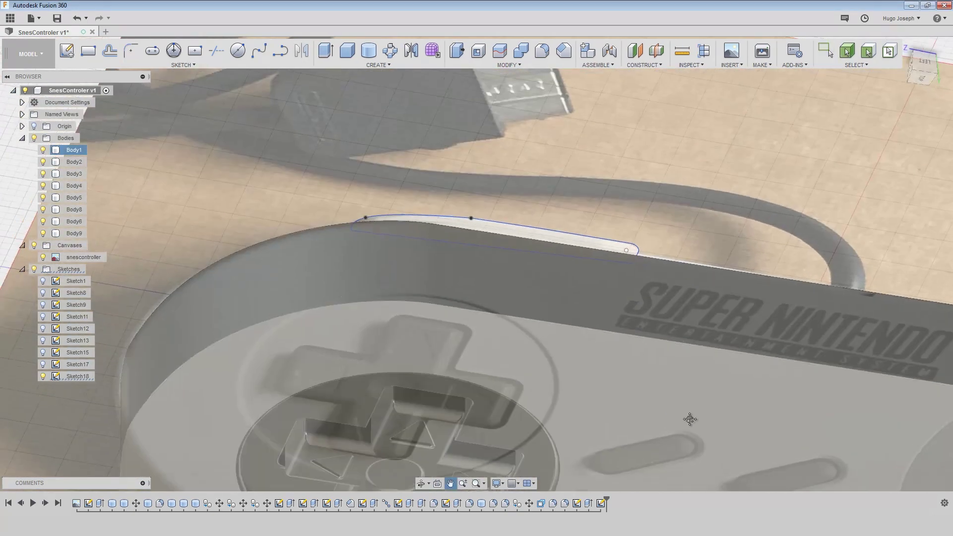
Extrude both shoulder button profiles 0.40 cm as new bodies
key(q)
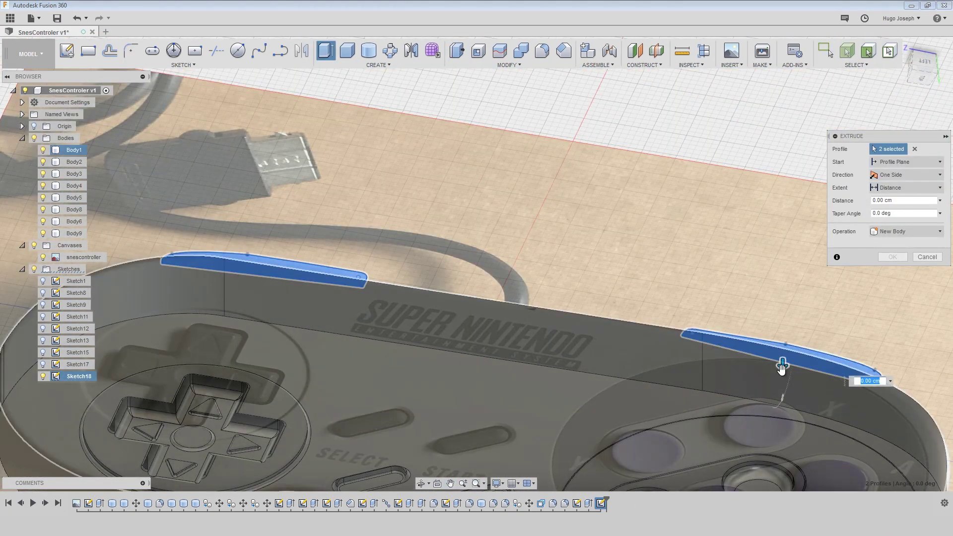
drag(782, 365, 783, 387)
click(888, 233)
click(924, 84)
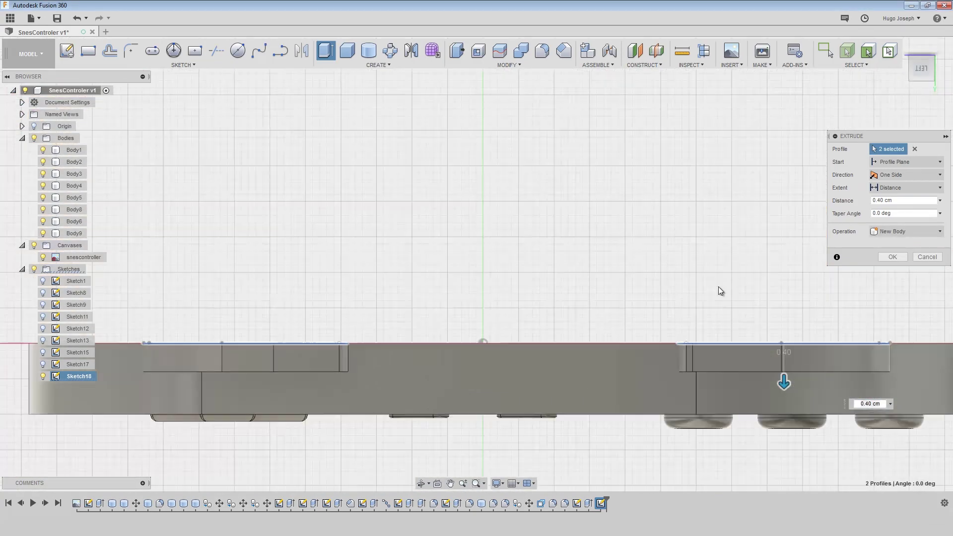
click(893, 258)
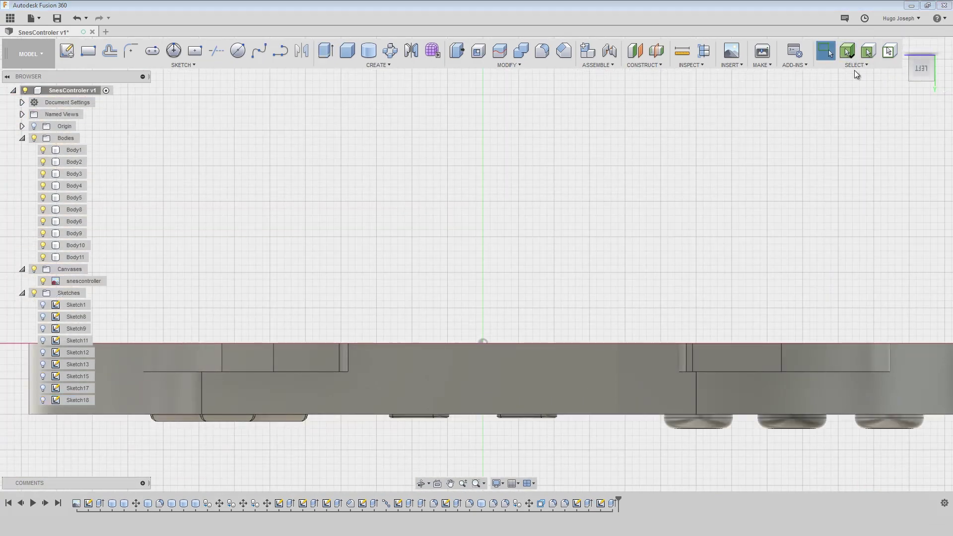
Move both shoulder button bodies through the controller's thickness toward the face with the buttons
key(m)
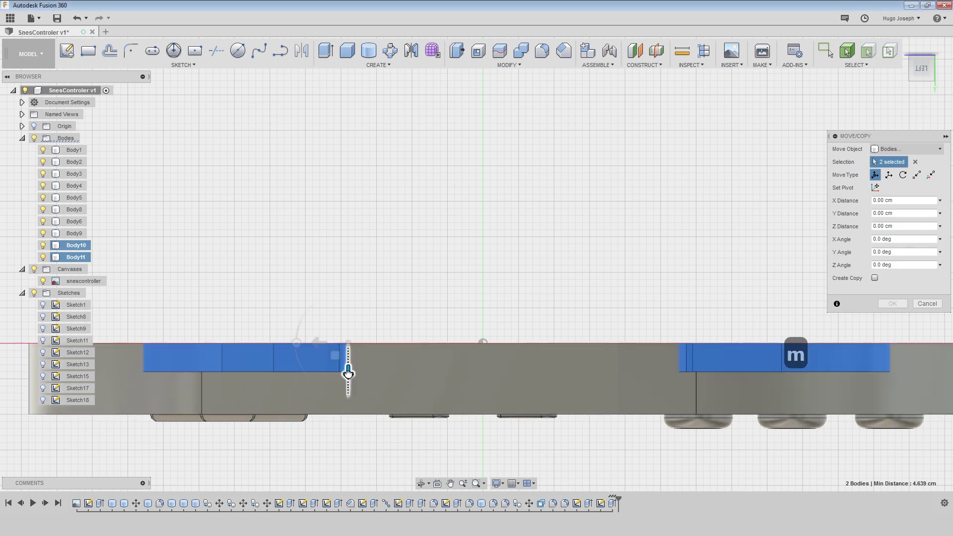
drag(344, 362, 350, 389)
key(Return)
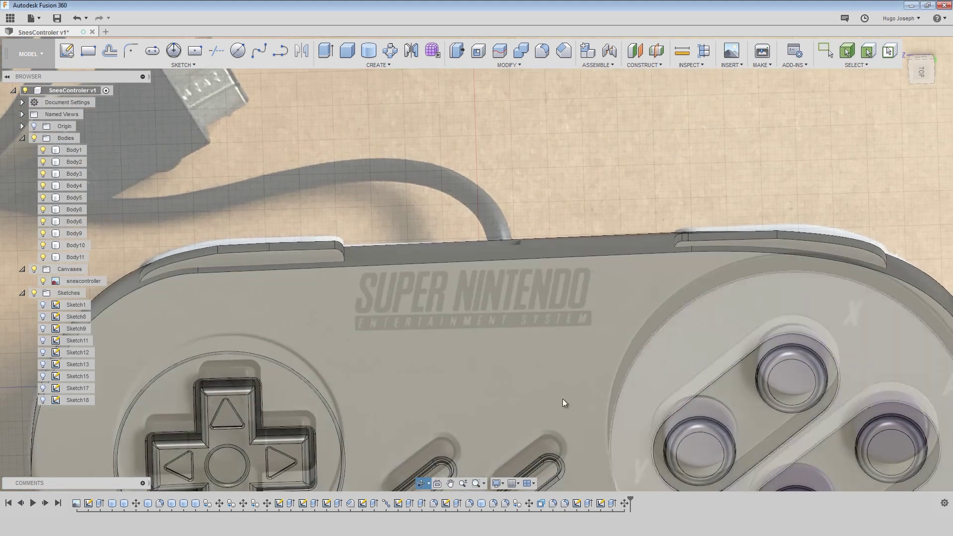
Fillet the outer edges of both shoulder button bodies with a small constant radius
scroll(447, 266, up, 5)
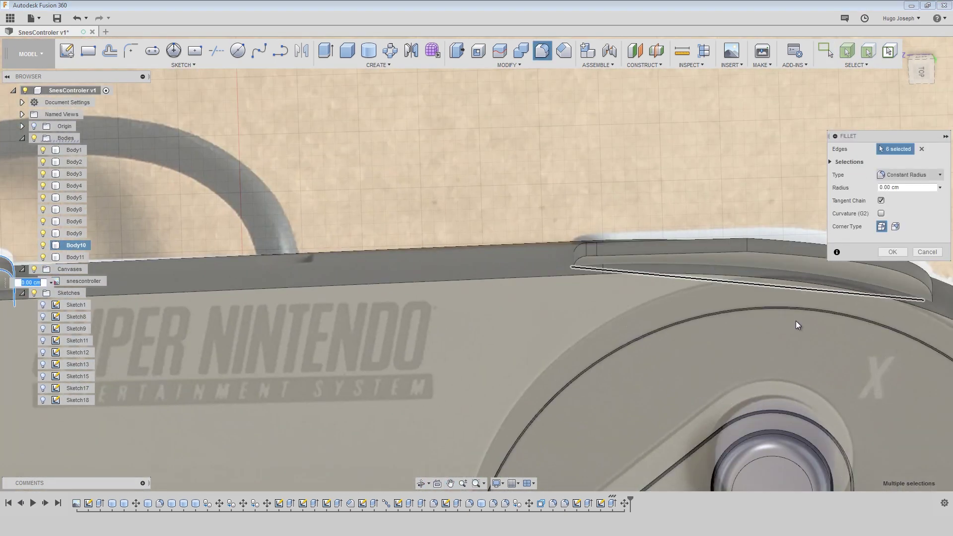
scroll(796, 320, up, 2)
middle_drag(796, 321, 396, 308)
click(540, 273)
click(301, 249)
middle_drag(95, 260, 355, 301)
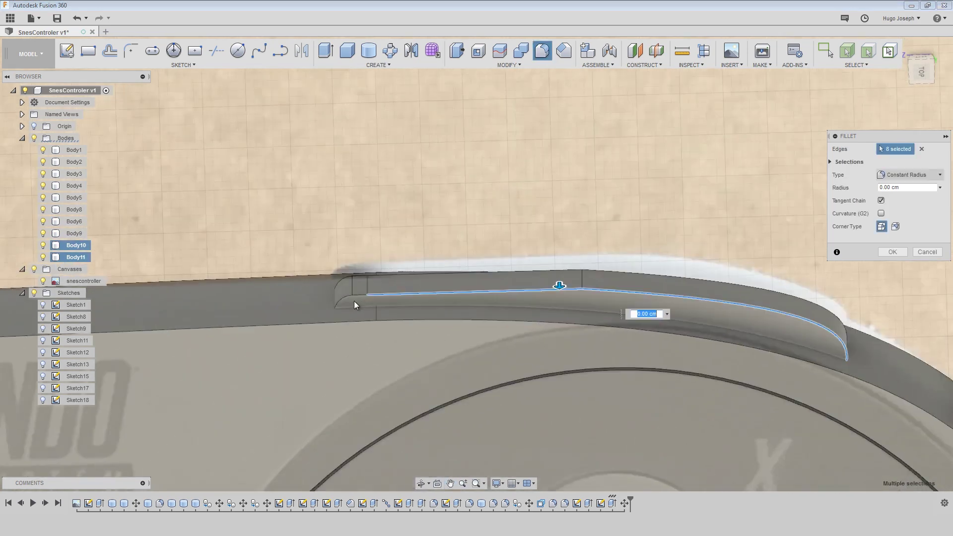
shift+middle_drag(502, 268, 515, 276)
click(516, 276)
middle_drag(750, 329, 694, 355)
shift+middle_drag(694, 355, 694, 362)
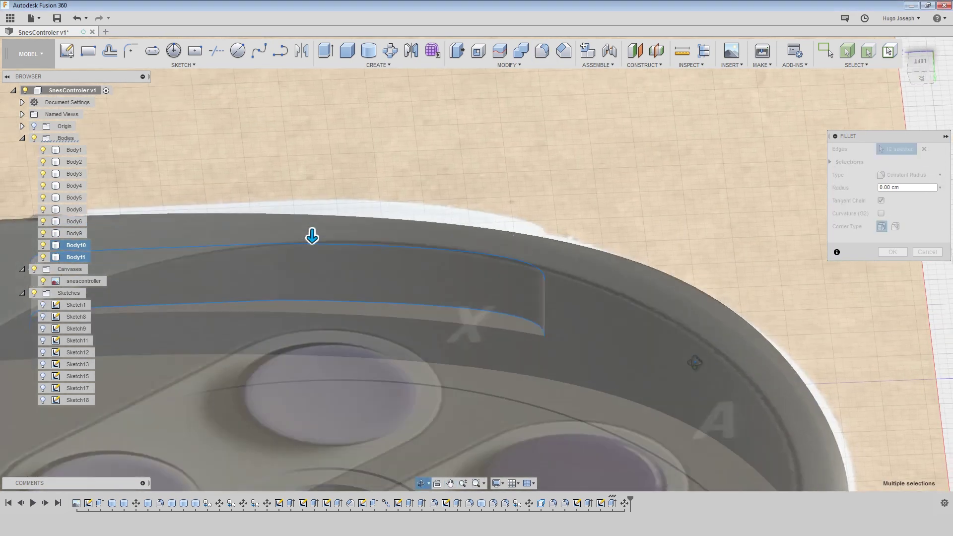
middle_drag(306, 421, 517, 317)
drag(519, 234, 519, 223)
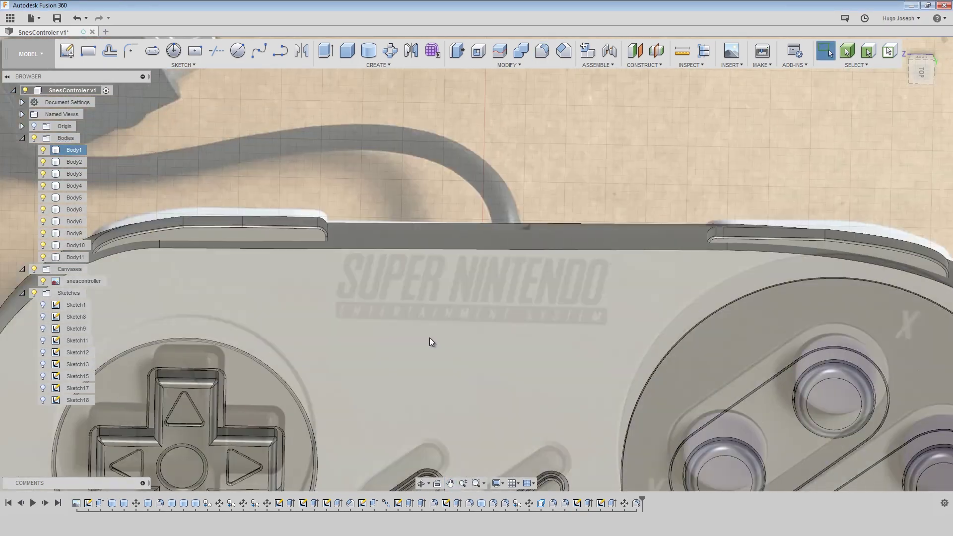
Edit the shoulder button sketch and round the outline's shallow corner on the round-button side with a sketch fillet of about 2.99 cm
scroll(616, 242, up, 6)
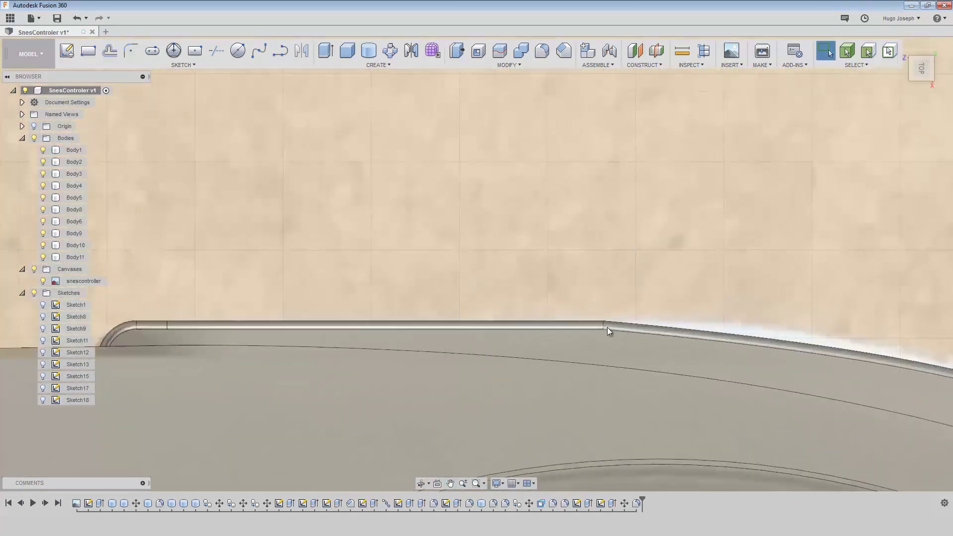
scroll(606, 326, down, 3)
scroll(607, 327, up, 5)
click(601, 504)
right_click(600, 503)
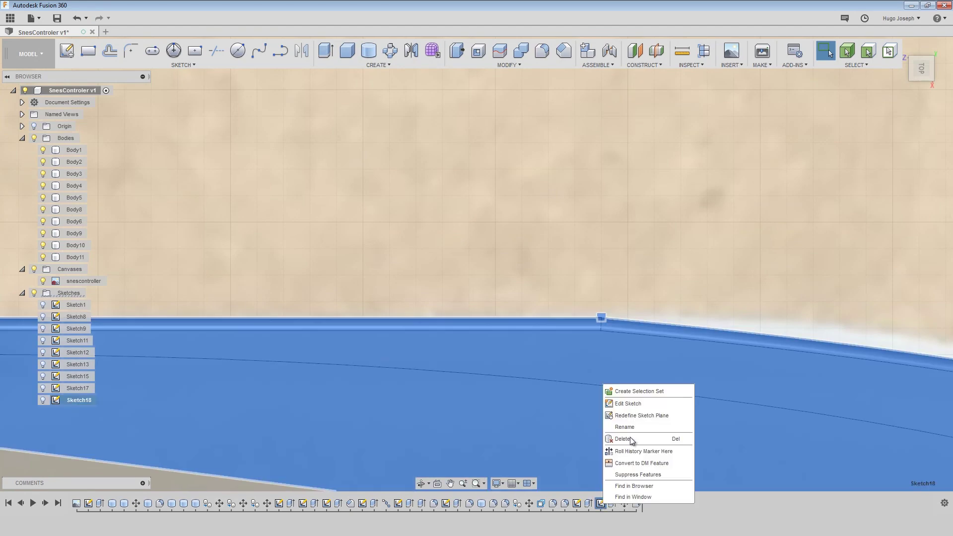
click(633, 401)
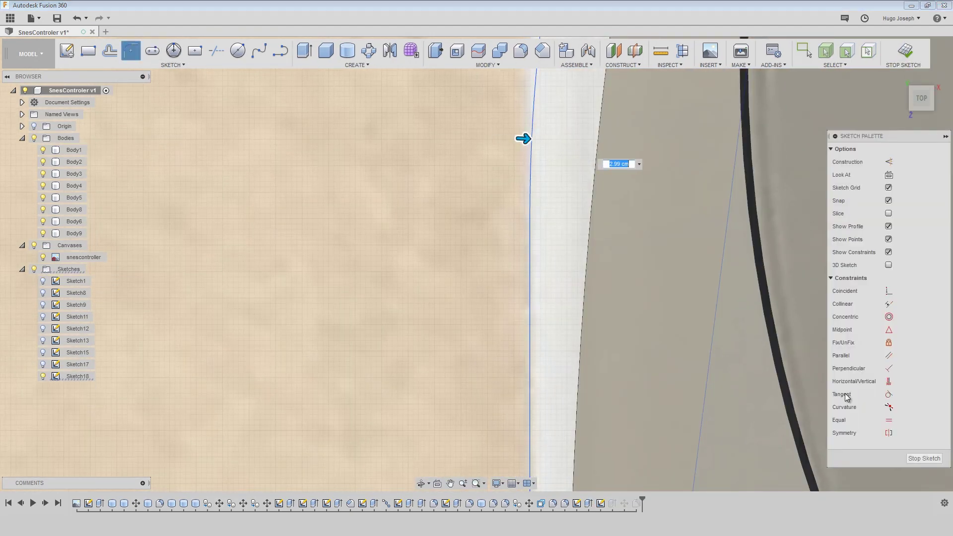
click(924, 458)
Reopen the shoulder button sketch, round the outline's shallow corner on the D-pad side with a sketch fillet, and finish the sketch
scroll(609, 338, up, 3)
scroll(608, 338, down, 6)
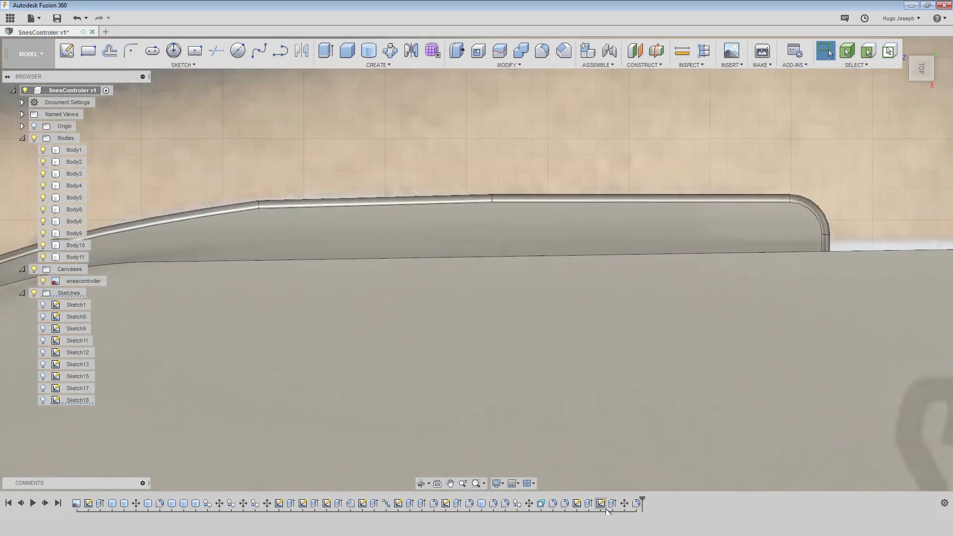
right_click(600, 503)
click(635, 403)
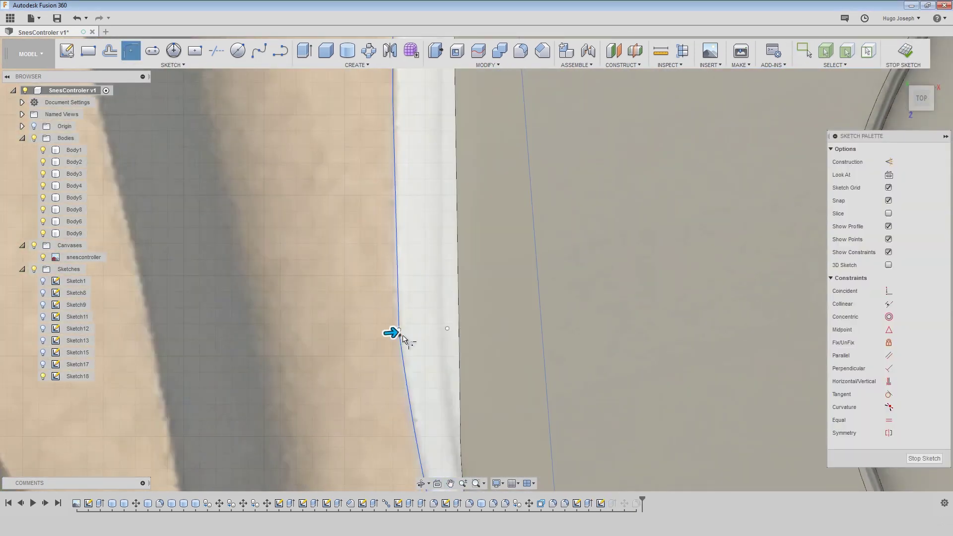
click(924, 458)
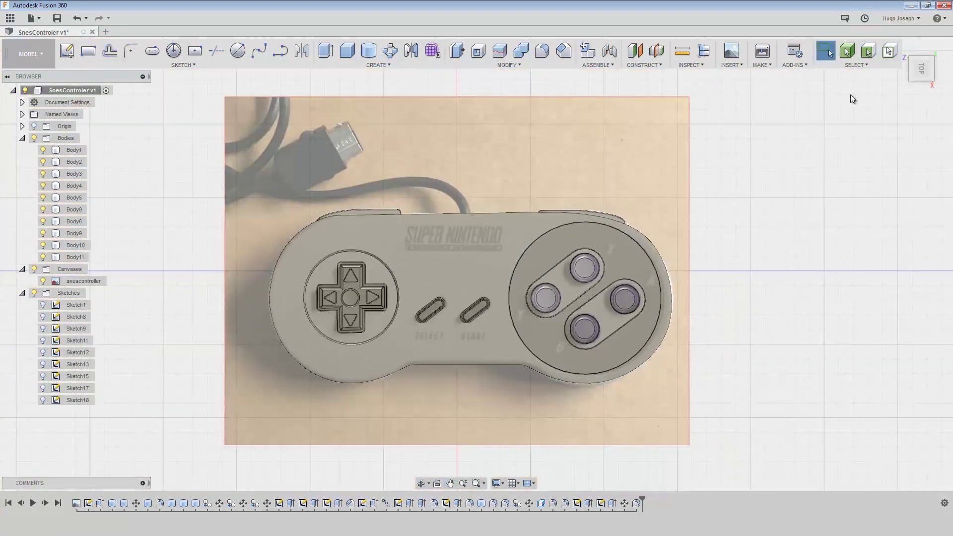
Hide the reference picture canvas and check the controller model from several angles
click(34, 270)
shift+middle_drag(557, 397, 600, 441)
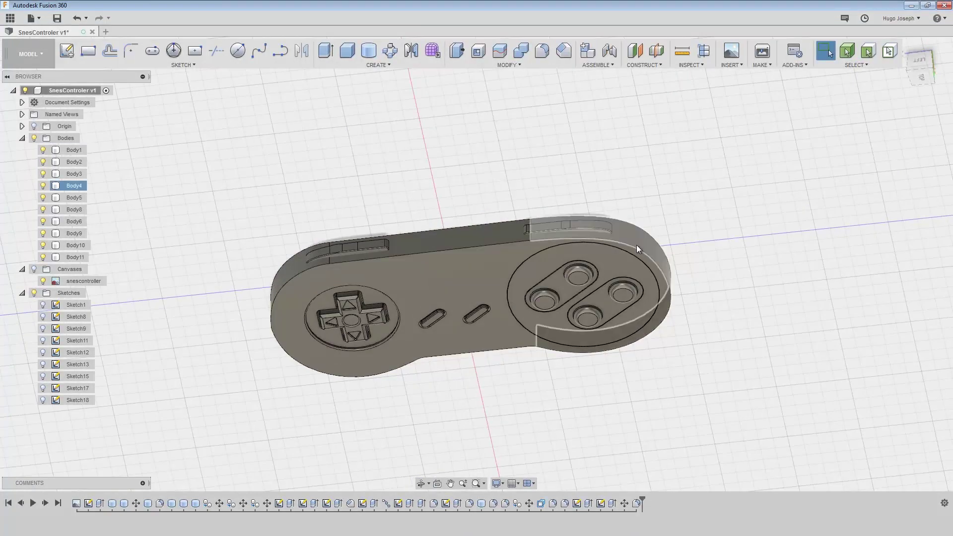
shift+middle_drag(636, 245, 471, 355)
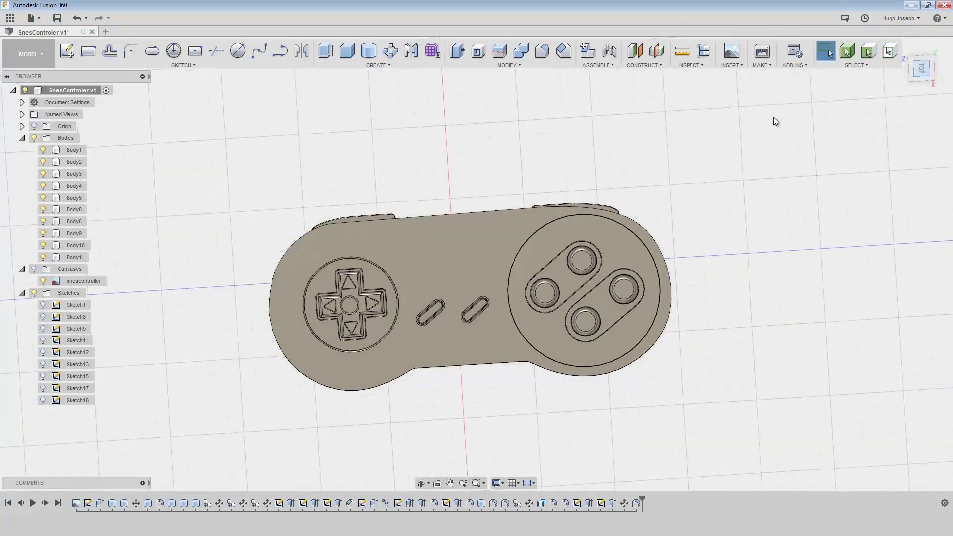
scroll(645, 140, up, 3)
On the controller's flat shoulder-side face, sketch a rectangle about 2.99 by 0.45 cm around the shoulder button on the round-button side
shift+middle_drag(640, 141, 644, 306)
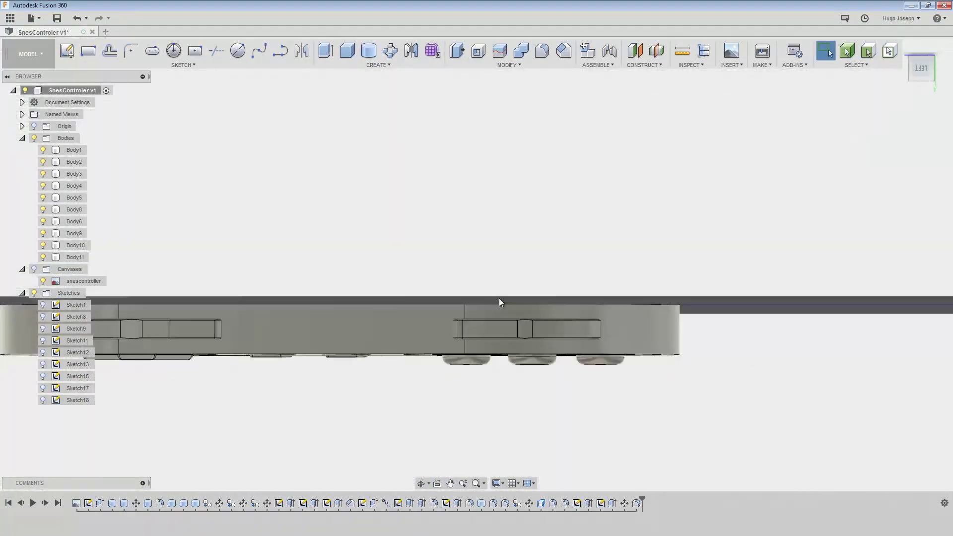
scroll(370, 283, up, 5)
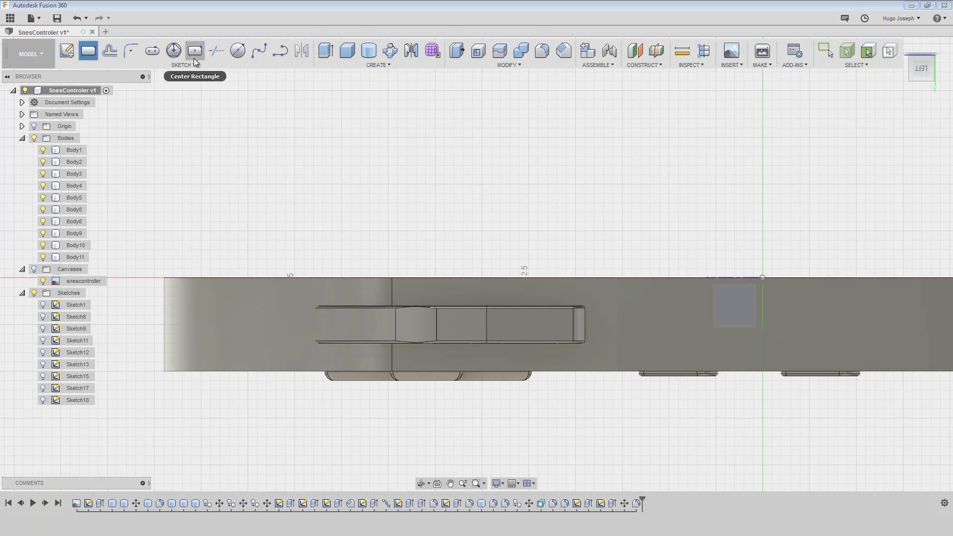
click(648, 328)
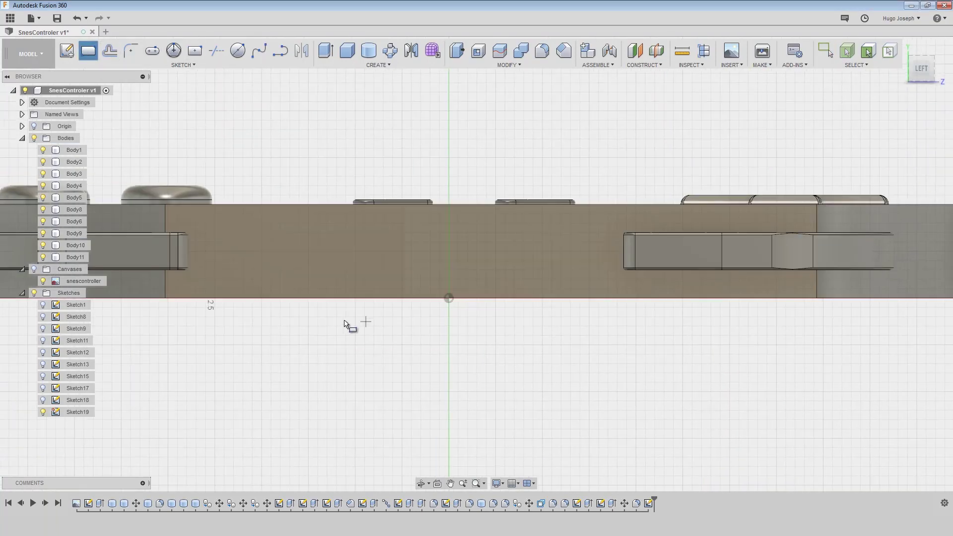
scroll(367, 230, up, 3)
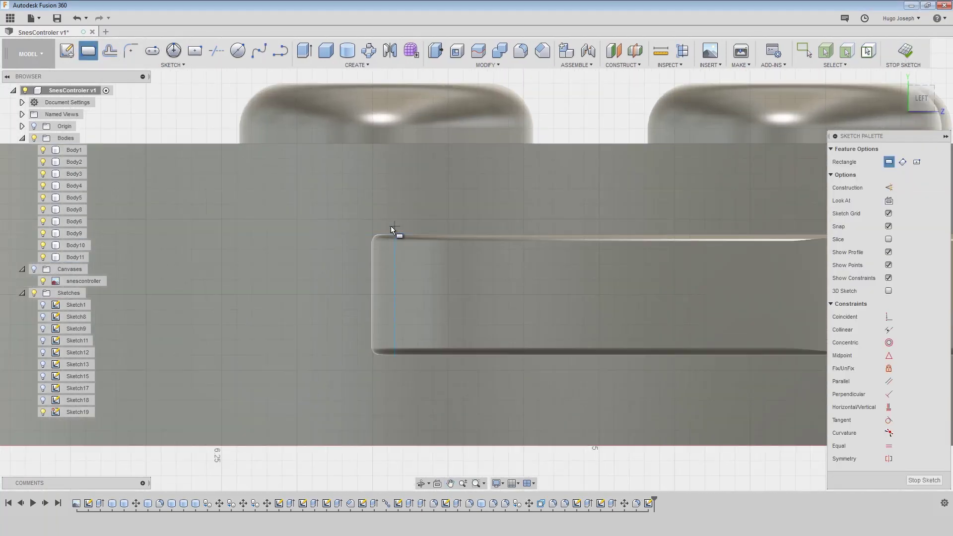
click(365, 226)
middle_drag(642, 386, 439, 325)
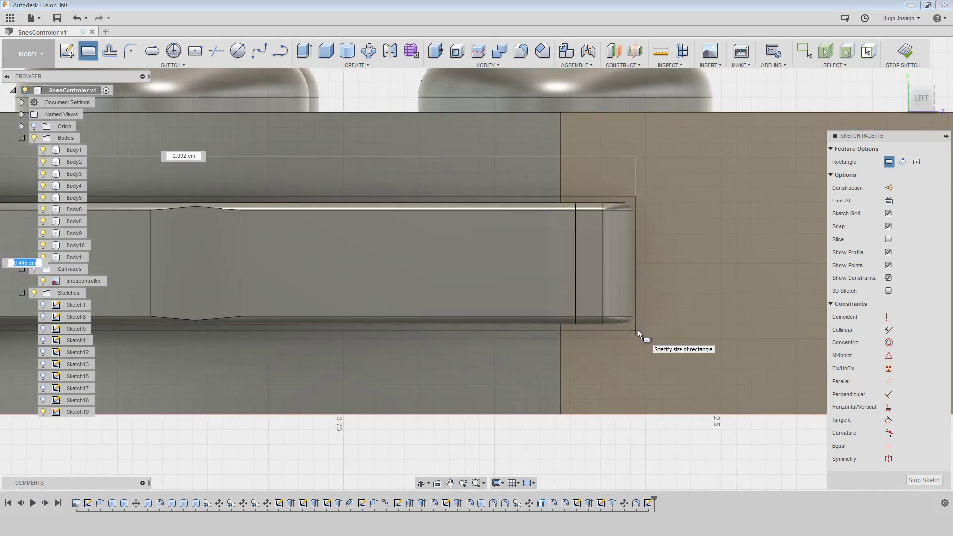
click(639, 328)
Sketch a second rectangle just outside the D-pad side shoulder button in the same sketch
scroll(645, 315, down, 2)
scroll(599, 313, down, 2)
middle_drag(745, 349, 364, 349)
middle_drag(648, 338, 482, 338)
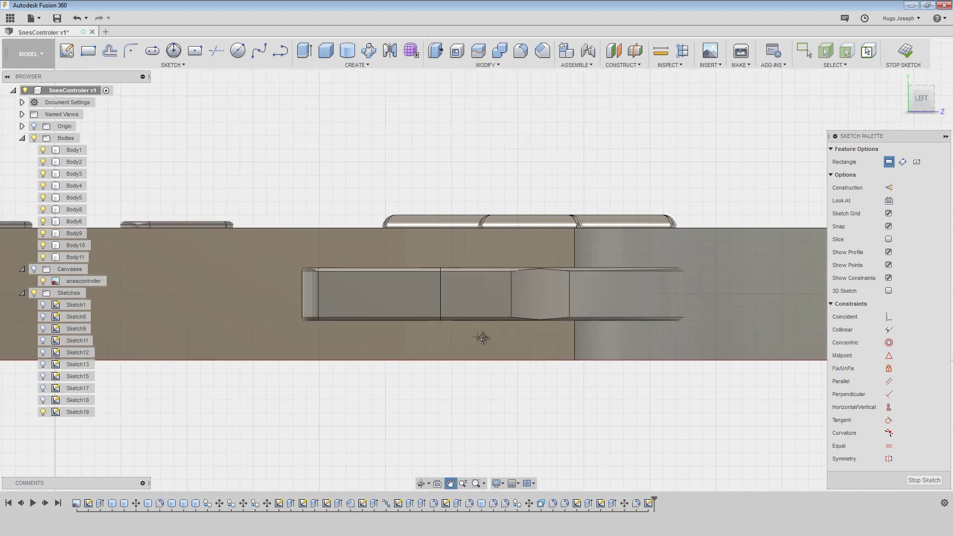
scroll(293, 273, up, 3)
click(312, 255)
middle_drag(657, 372, 368, 382)
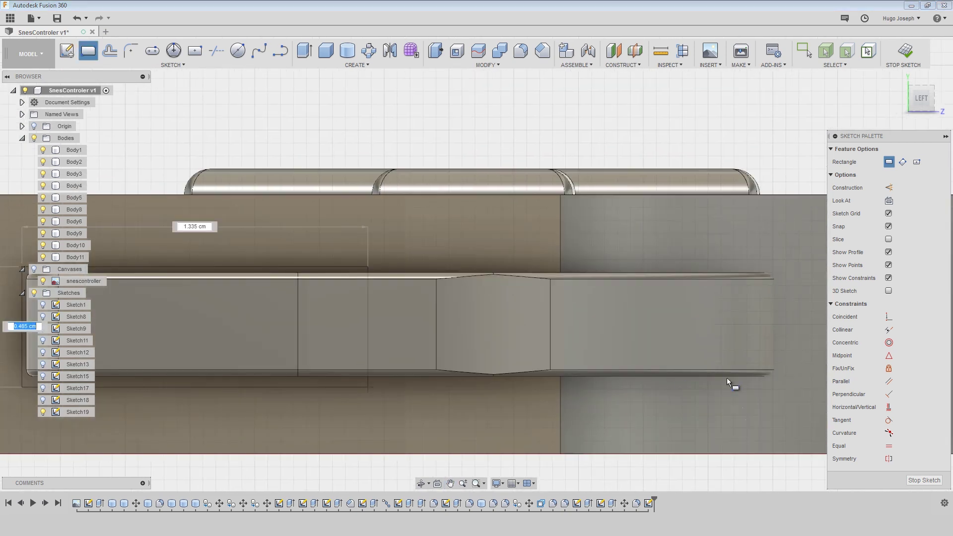
click(780, 382)
Extrude the four profile regions of both rectangles into the controller body to cut recesses around the shoulder buttons
key(q)
click(777, 277)
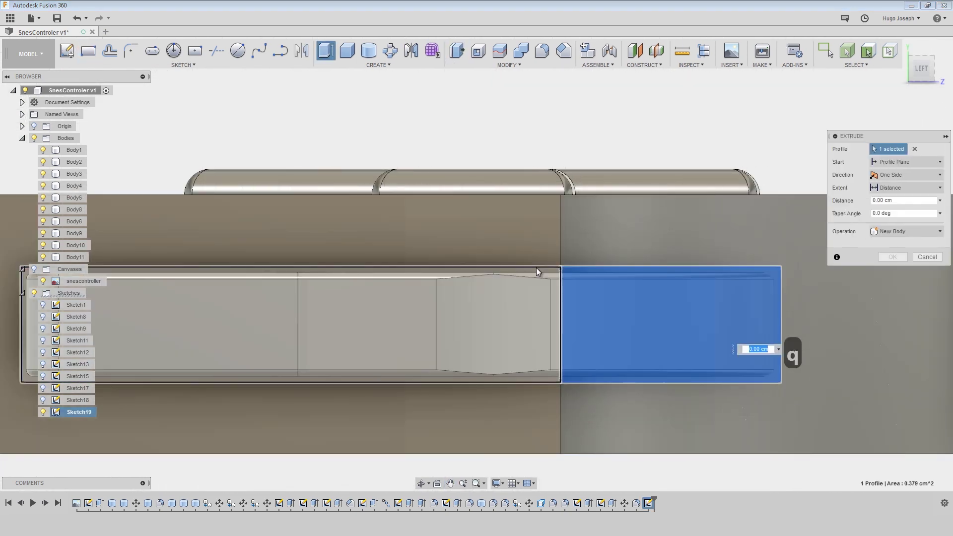
click(539, 276)
middle_drag(209, 423, 711, 368)
middle_drag(338, 368, 926, 371)
scroll(366, 242, down, 1)
scroll(367, 242, down, 1)
click(297, 268)
click(355, 247)
scroll(328, 298, down, 4)
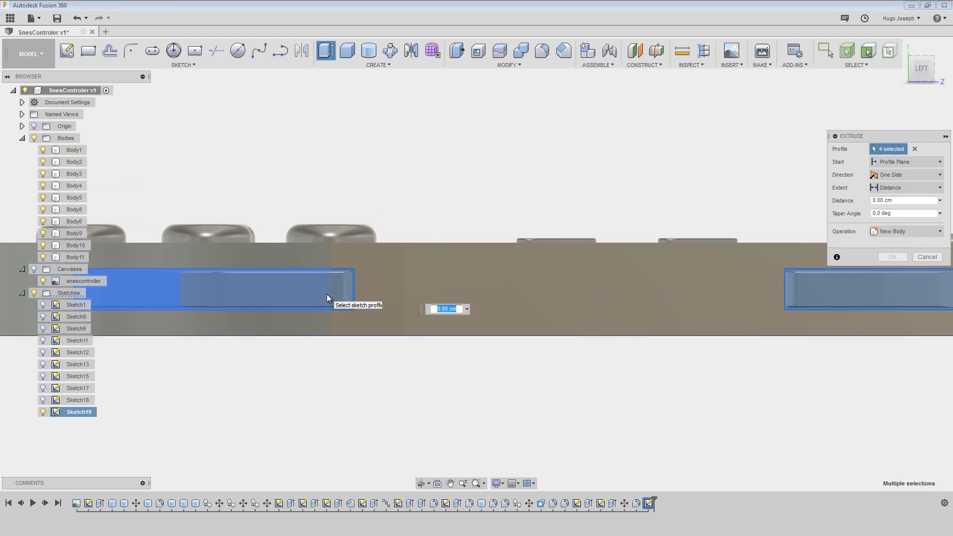
middle_drag(328, 298, 708, 297)
shift+middle_drag(766, 400, 757, 253)
drag(757, 254, 725, 312)
middle_drag(725, 311, 315, 279)
click(894, 269)
mouse_move(705, 278)
shift+middle_down()
mouse_move(663, 340)
mouse_move(751, 272)
mouse_move(746, 238)
shift+middle_up()
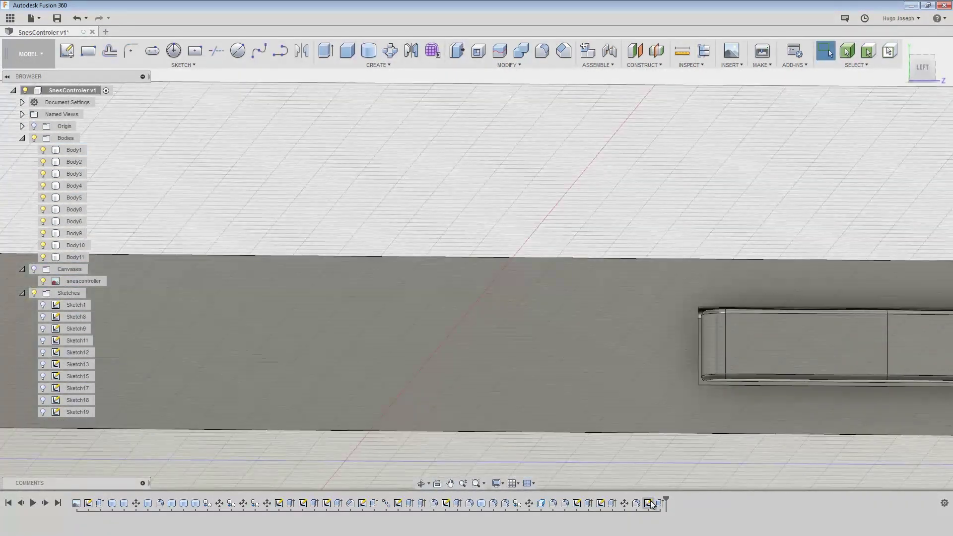
Edit the recess sketch and round all four corners of the round-button side rectangle with 0.10 cm sketch fillets
right_click(649, 503)
click(676, 402)
middle_drag(715, 328, 752, 315)
click(131, 51)
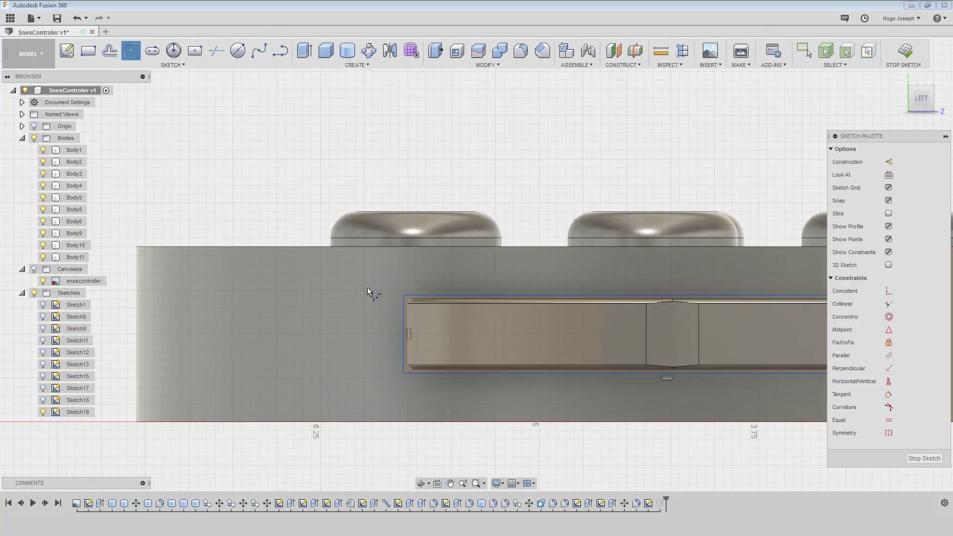
scroll(368, 291, up, 5)
click(415, 289)
click(415, 456)
middle_drag(528, 415, 195, 376)
middle_drag(770, 373, 75, 383)
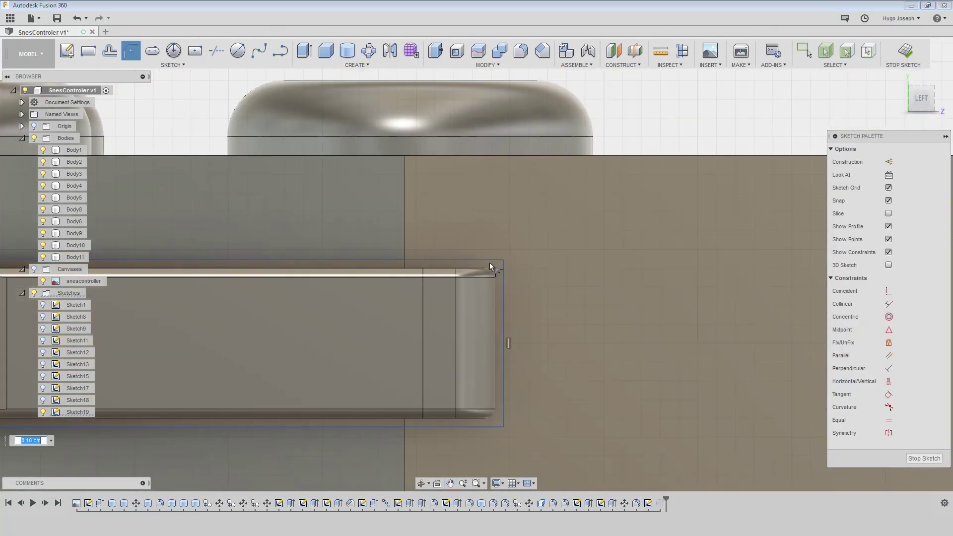
click(503, 260)
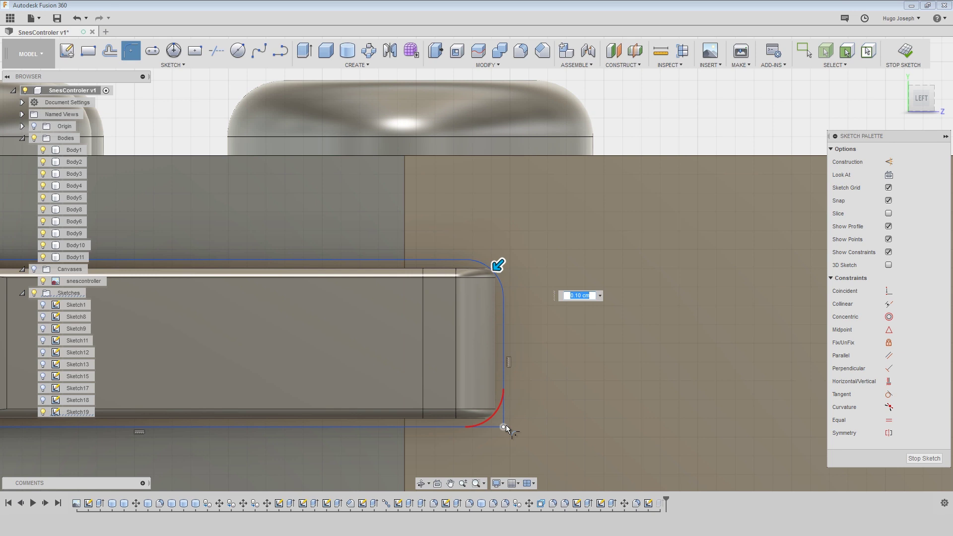
click(504, 427)
Round all four corners of the D-pad side recess rectangle with 0.10 cm sketch fillets
middle_drag(673, 365, 80, 347)
scroll(622, 329, down, 4)
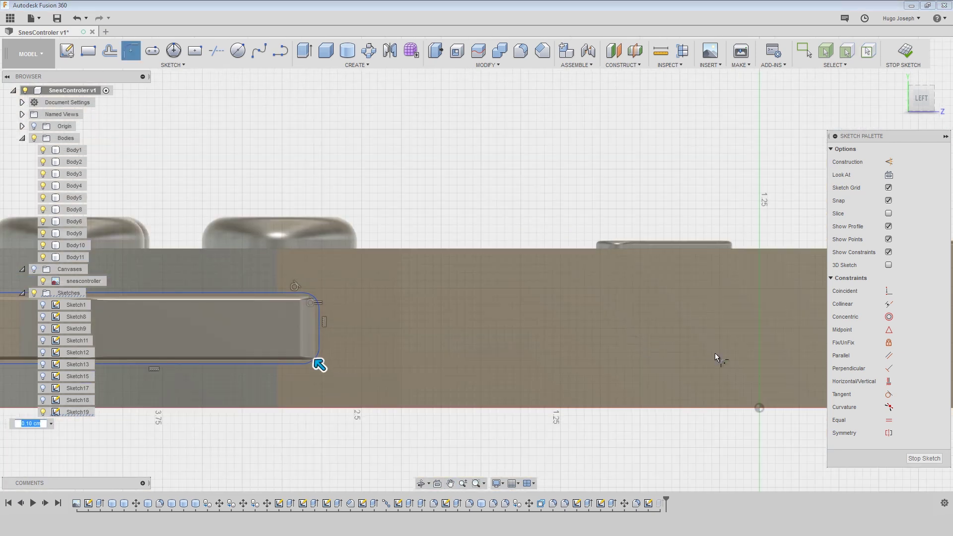
middle_drag(715, 353, 159, 346)
middle_drag(619, 329, 255, 292)
scroll(198, 304, up, 2)
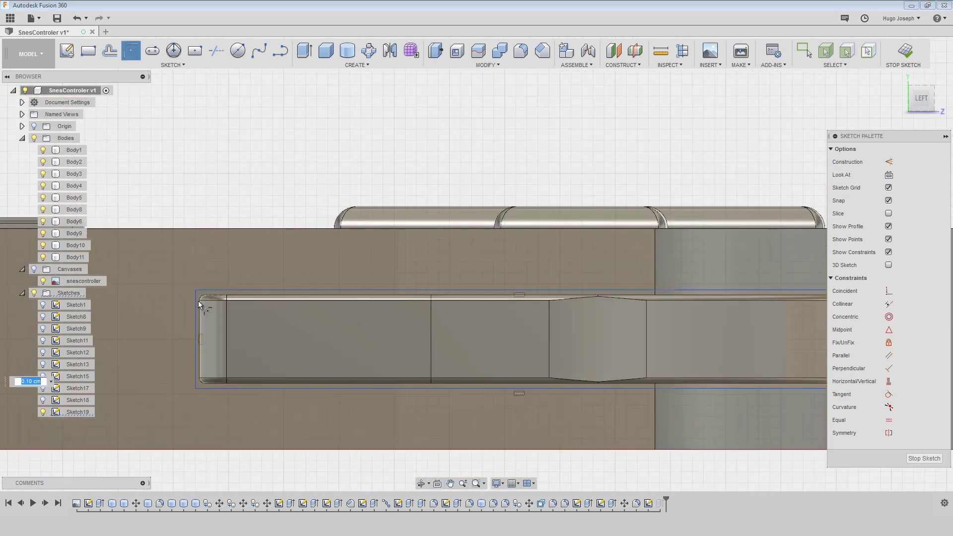
click(195, 292)
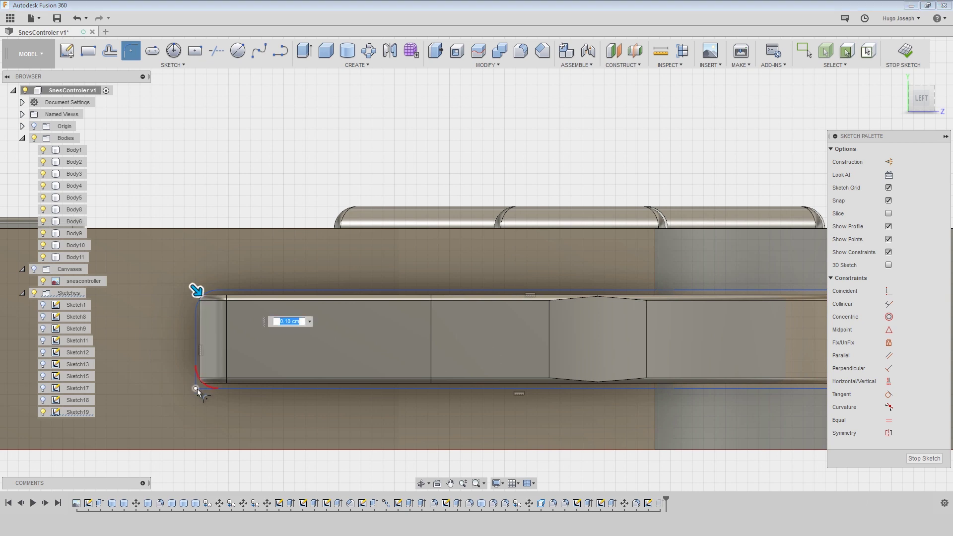
click(197, 388)
middle_drag(635, 362, 226, 352)
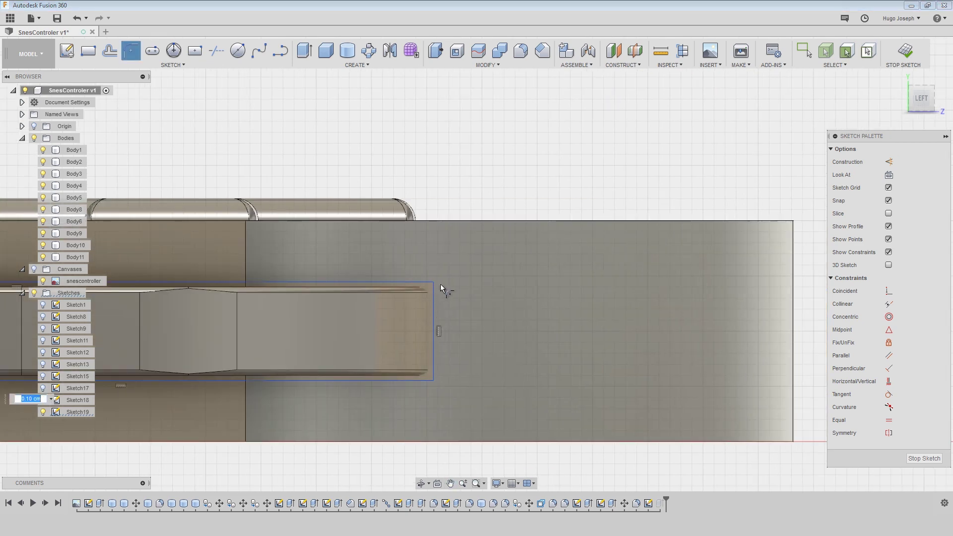
click(432, 284)
click(434, 380)
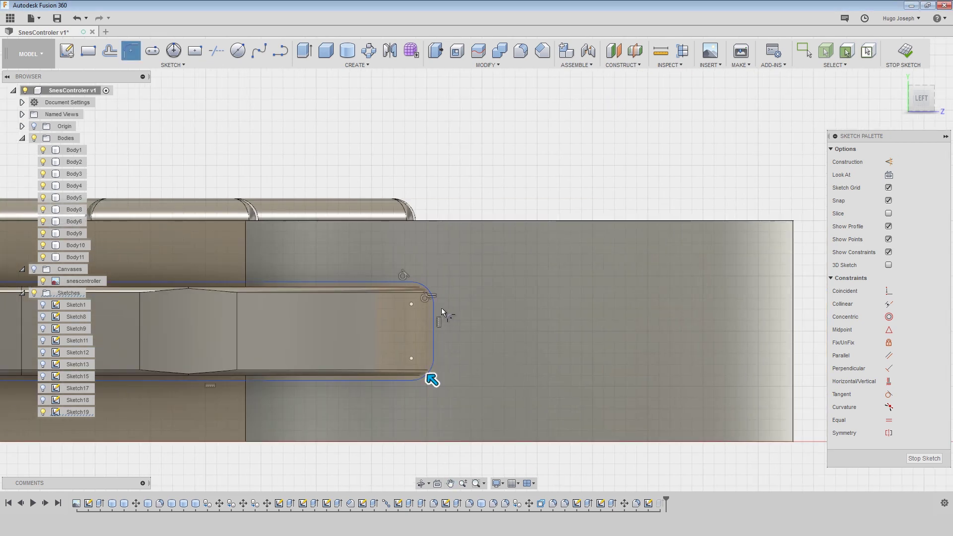
Reduce the recess corner fillet radius to 0.05 cm and finish the sketch
drag(430, 378, 435, 381)
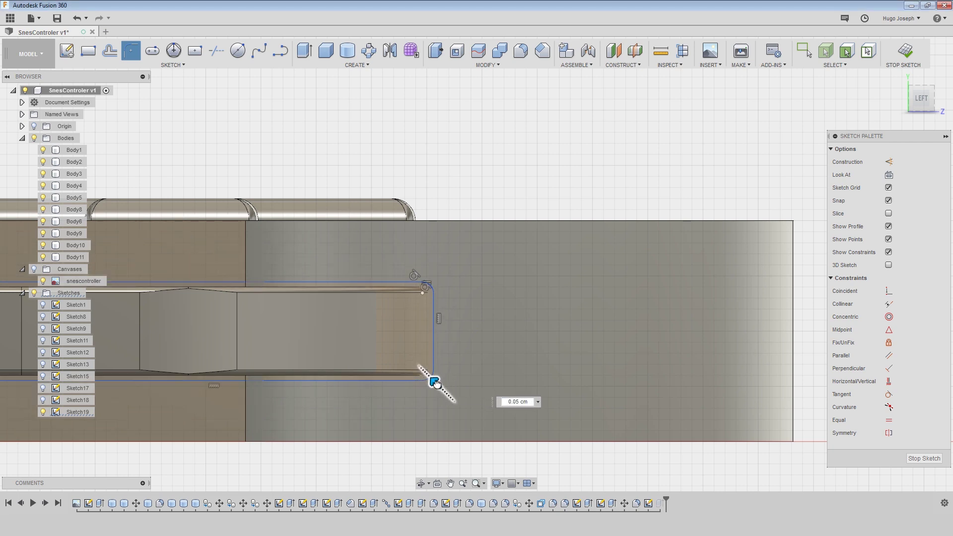
scroll(296, 373, down, 2)
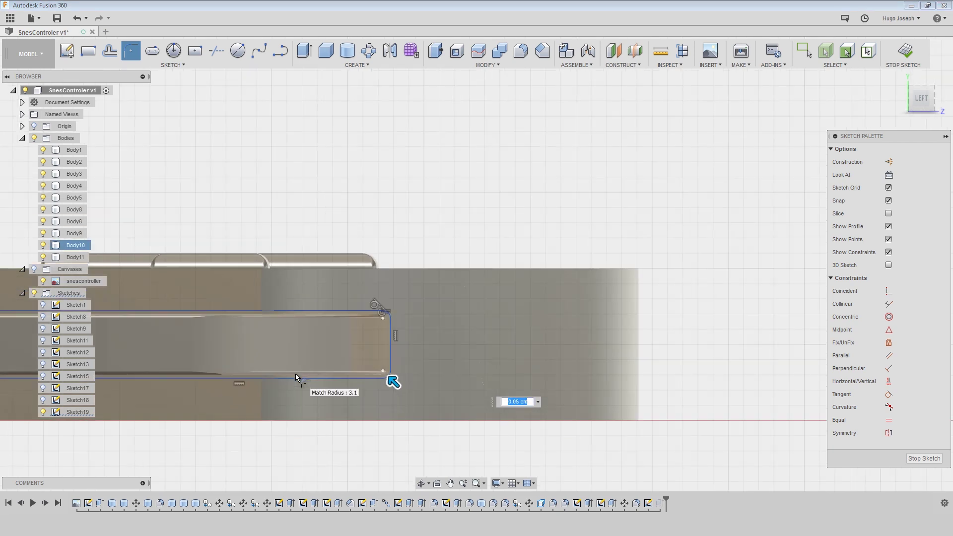
middle_drag(296, 373, 758, 368)
middle_drag(531, 372, 893, 368)
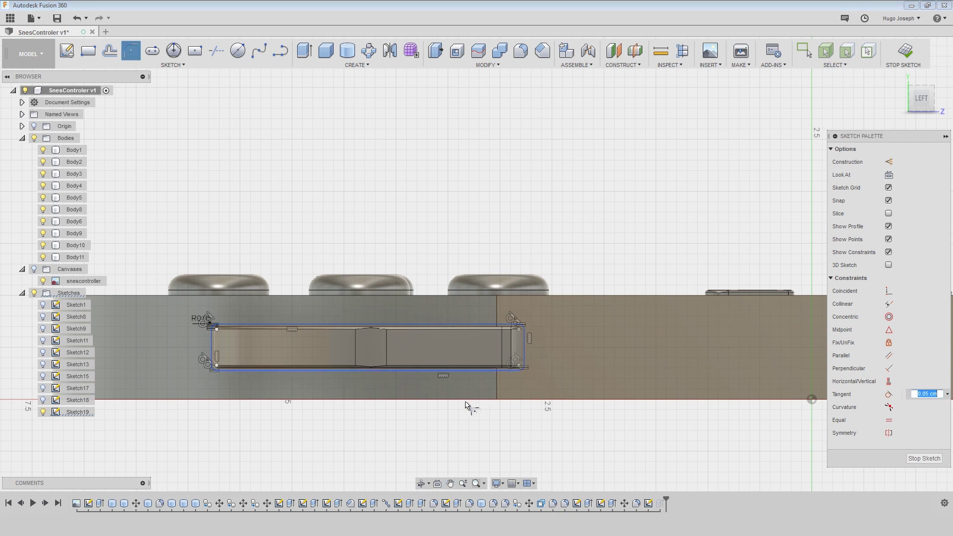
scroll(510, 373, up, 1)
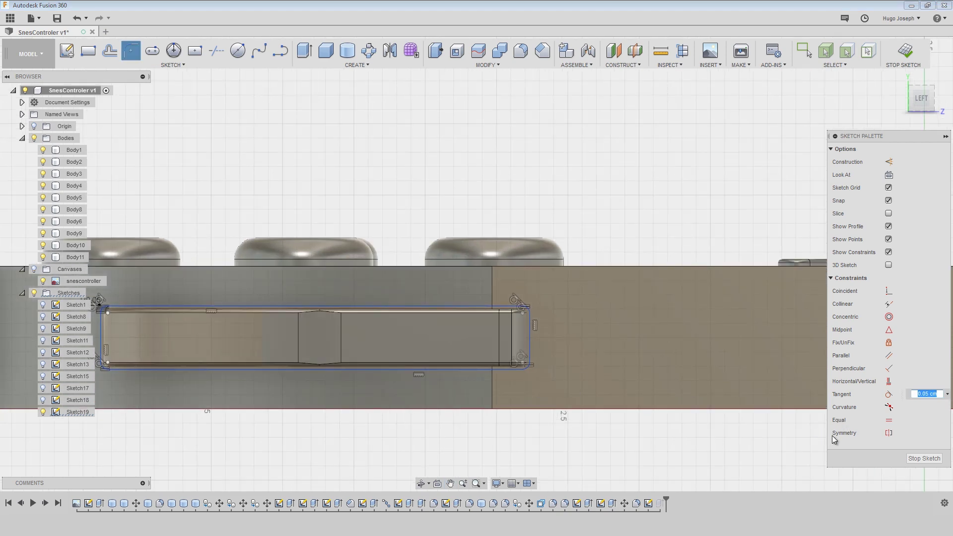
click(912, 458)
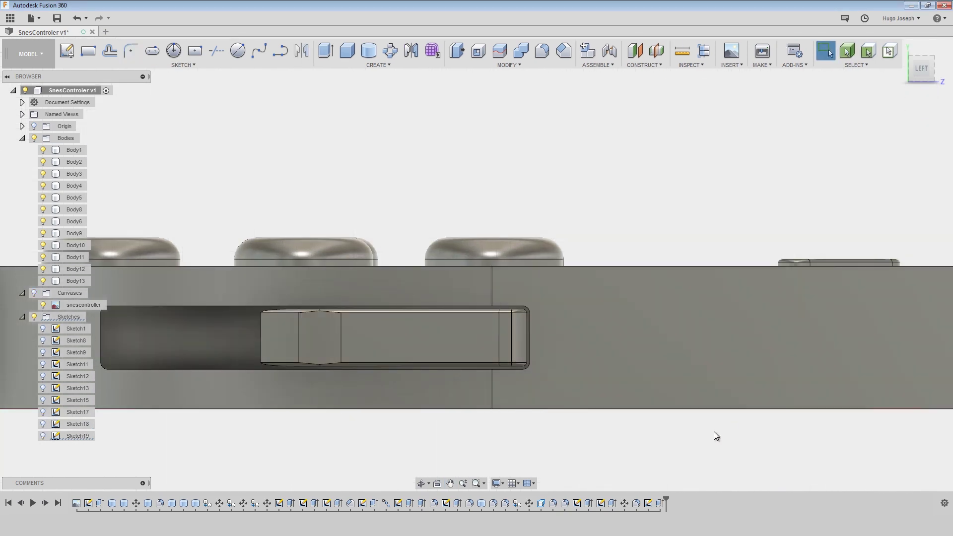
Edit the recess cut extrusion to exclude shoulder button bodies Body10 and Body11, leaving only the controller body Body1 as the object to cut
mouse_move(714, 431)
shift+middle_down()
mouse_move(713, 400)
mouse_move(713, 428)
shift+middle_up()
right_click(660, 504)
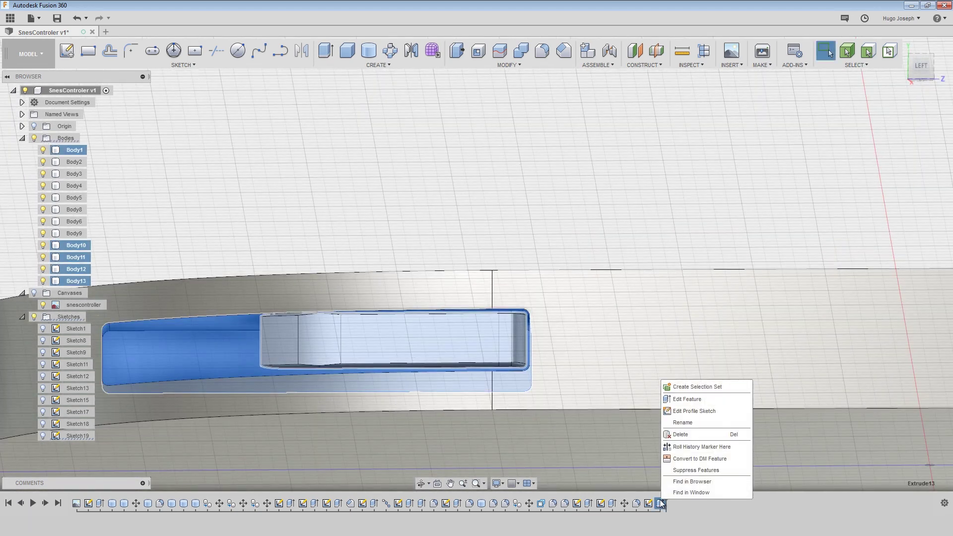
click(695, 401)
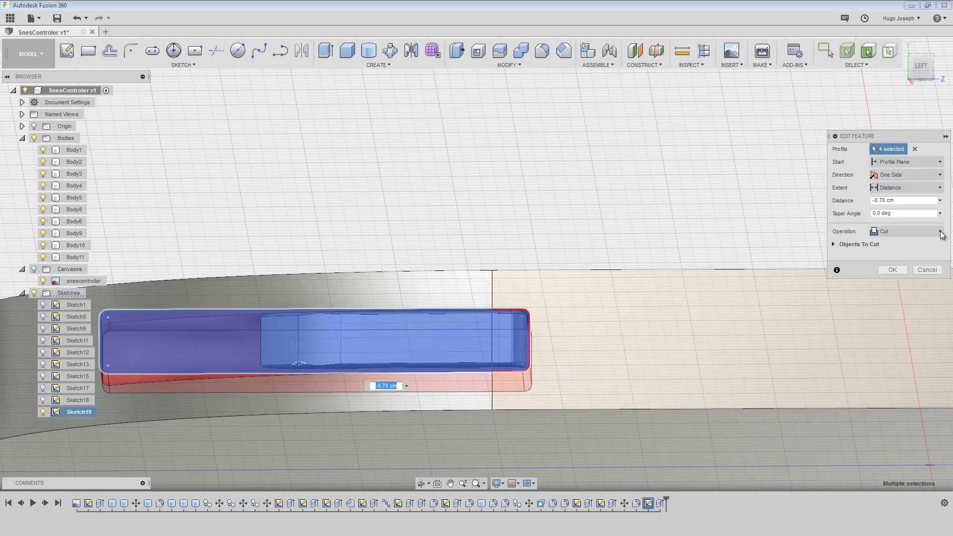
click(835, 245)
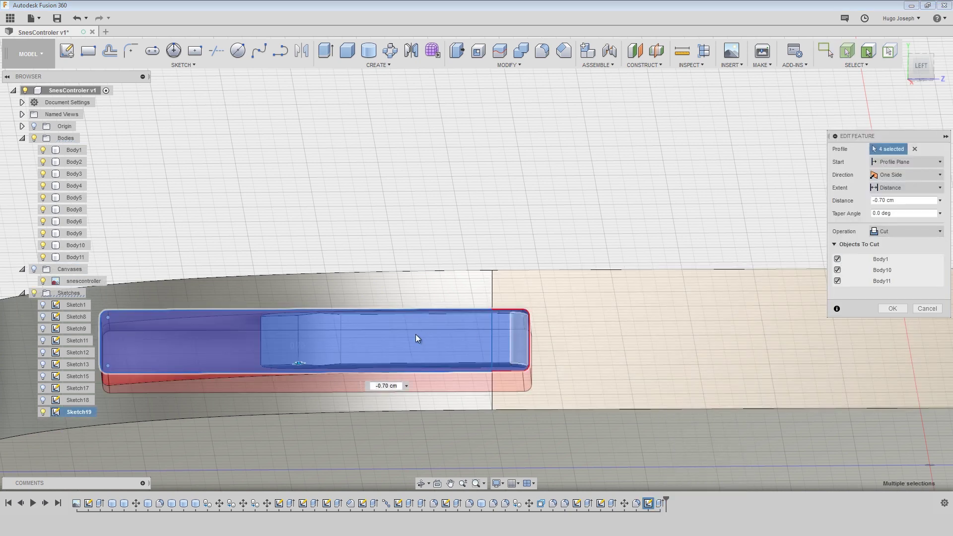
click(43, 149)
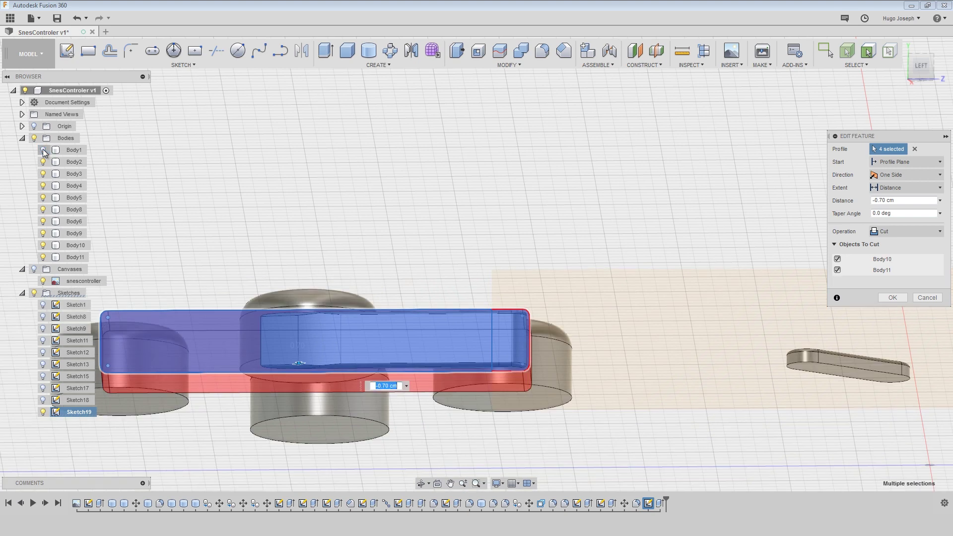
click(43, 150)
click(838, 269)
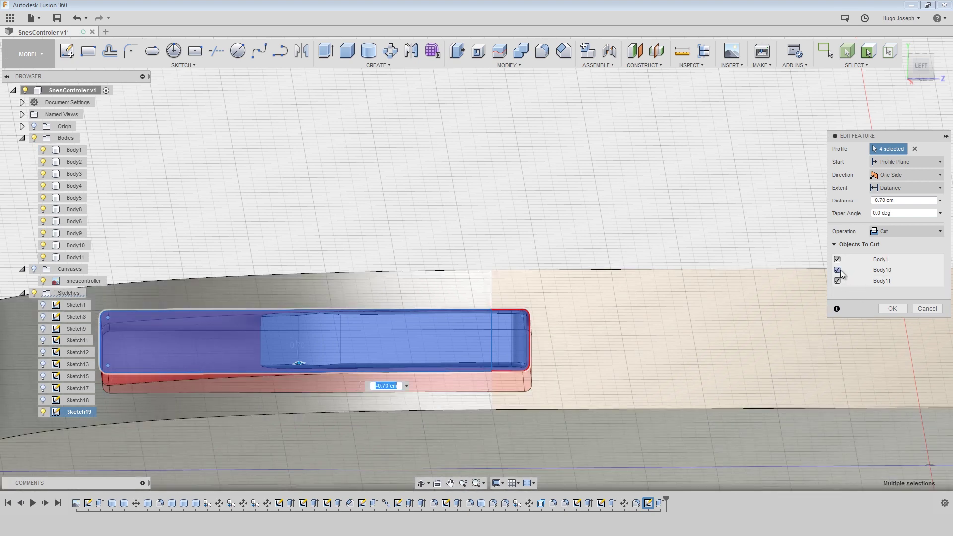
click(837, 280)
click(895, 310)
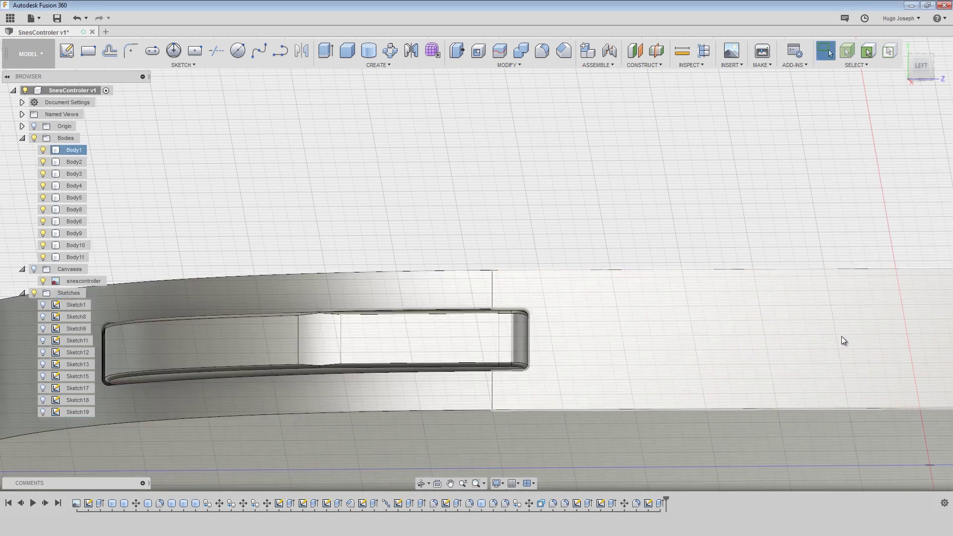
scroll(654, 418, down, 4)
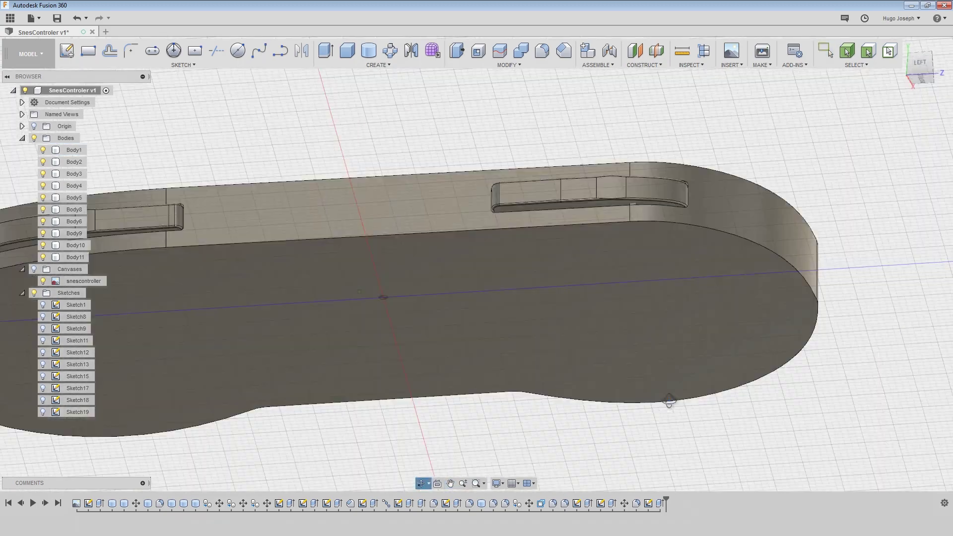